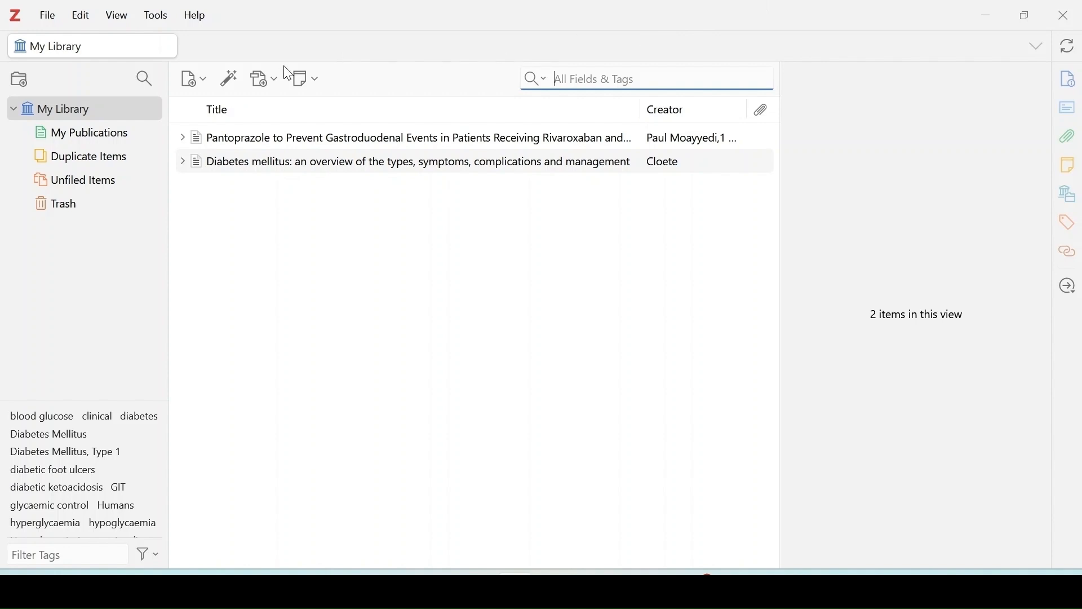
Copy the PMID 11117653 from the PubMed page of "Pantoprazole: a new proton pump inhibitor" and return to Zotero.
left_click(230, 81)
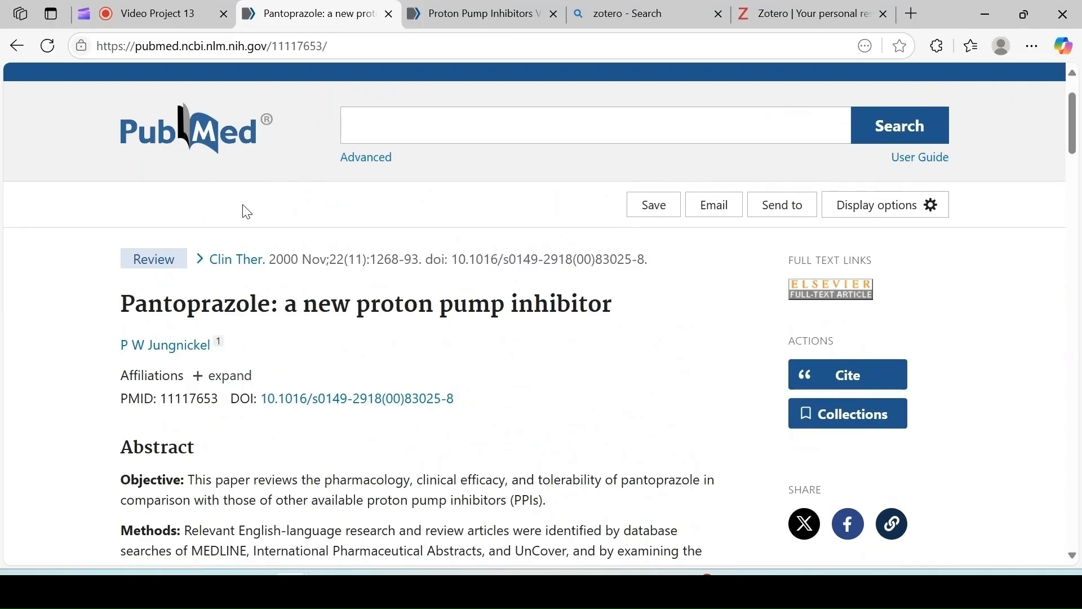
scroll(247, 214, "down", 1)
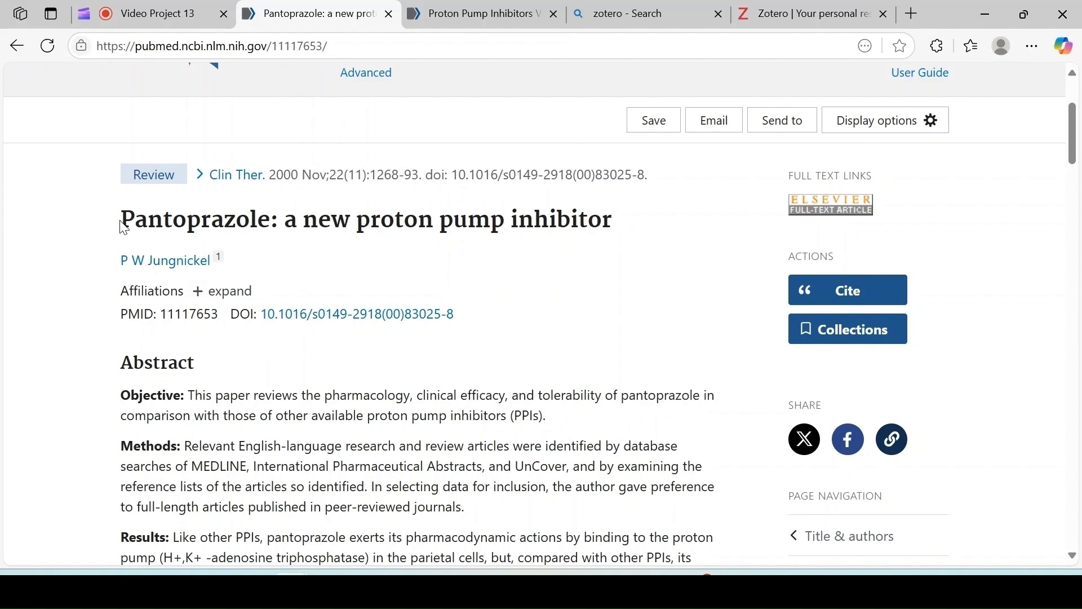
left_click_drag(164, 310, 218, 315)
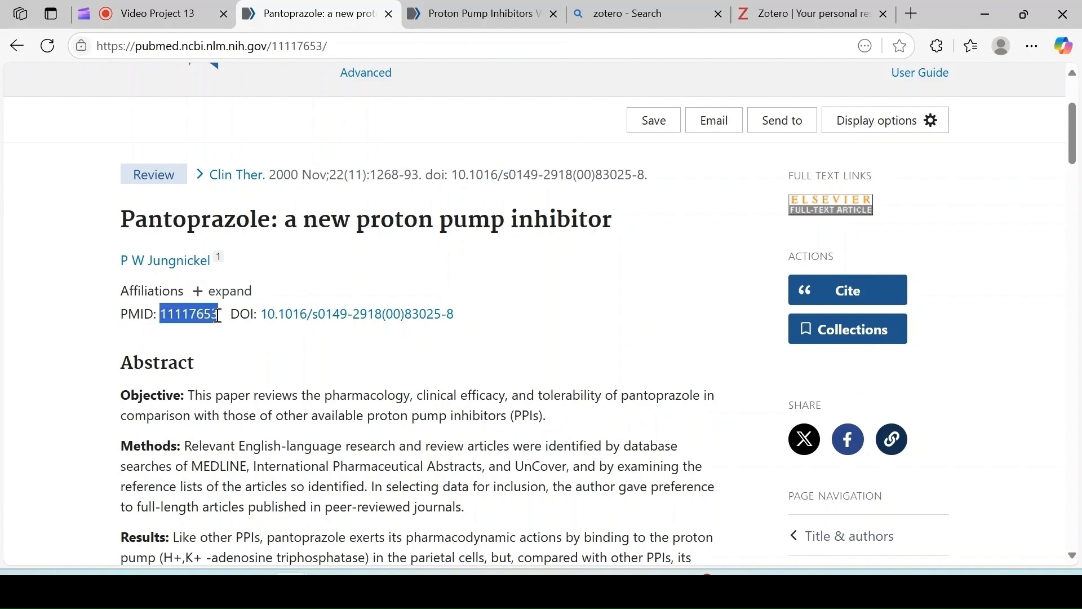
right_click(203, 312)
left_click(248, 269)
key("alt+Tab")
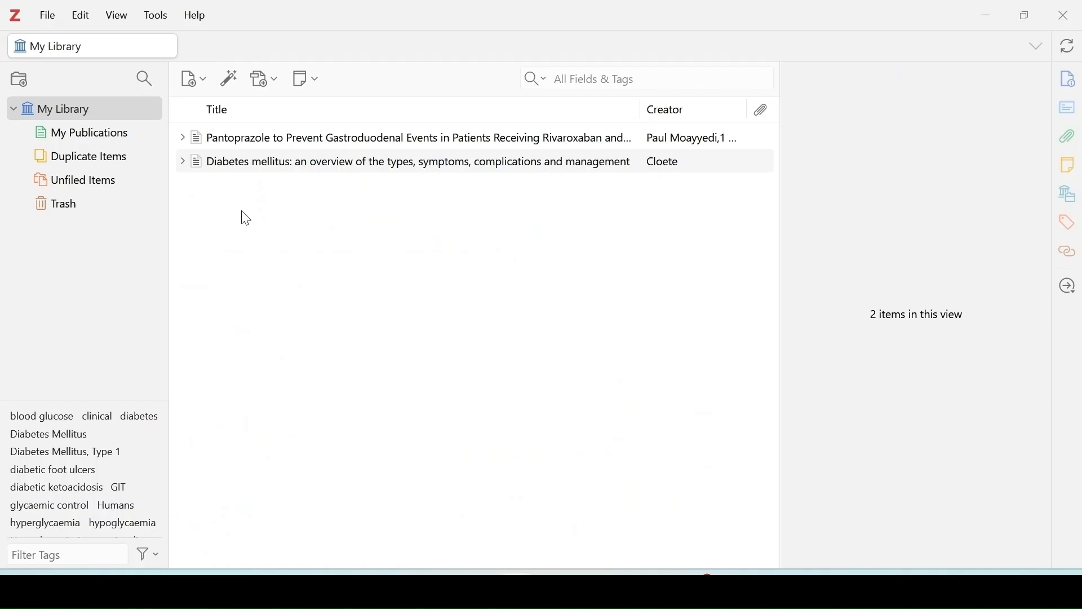
Add the article to the library by its copied PMID 11117653 and expand its bibliographic info to review it.
left_click(229, 78)
right_click(269, 138)
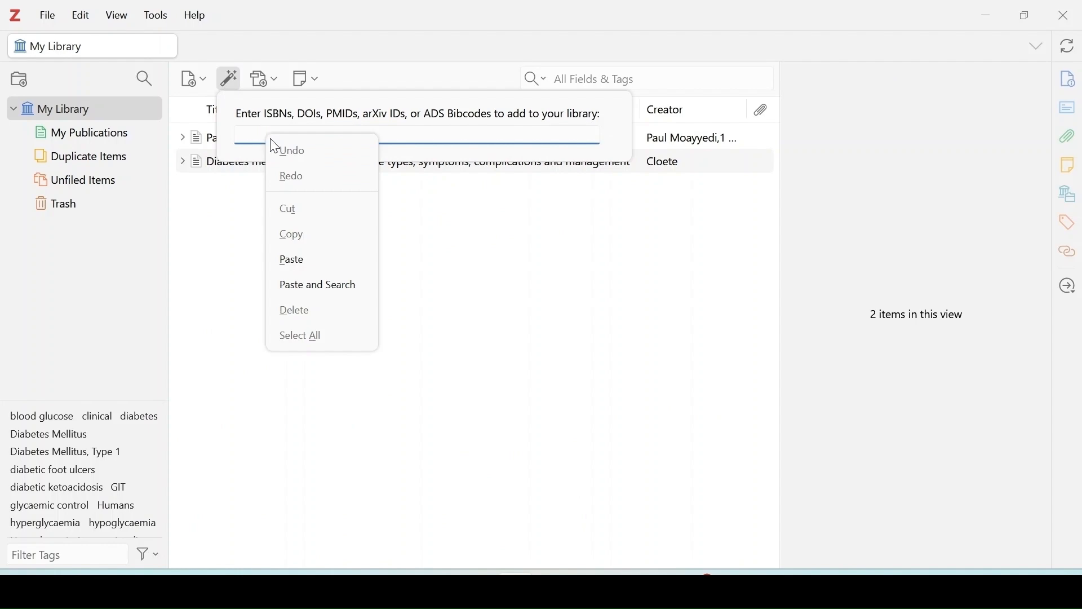
left_click(294, 259)
key("Return")
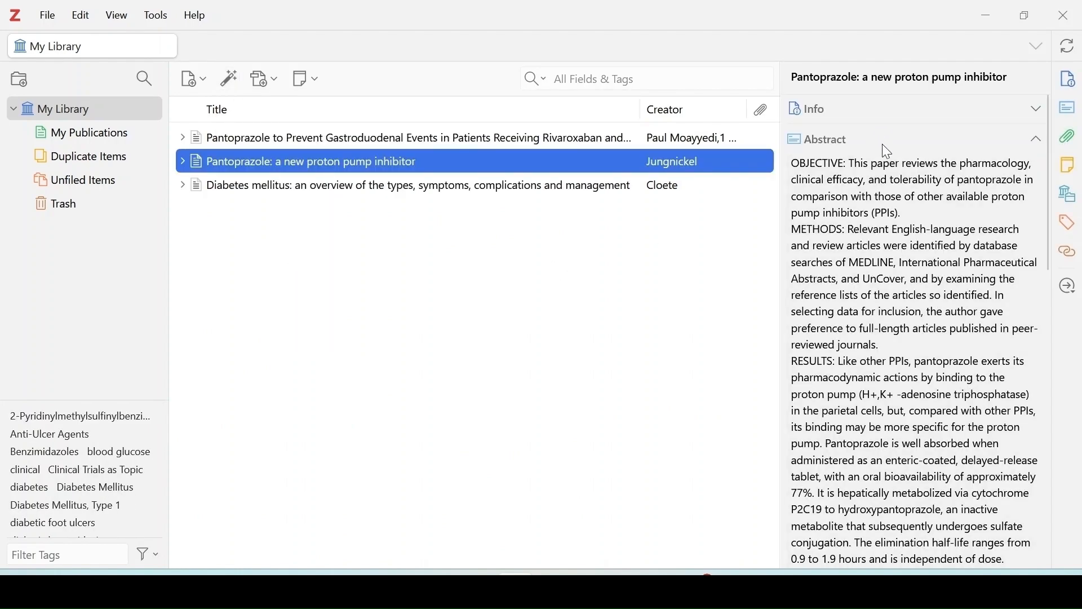
left_click(877, 109)
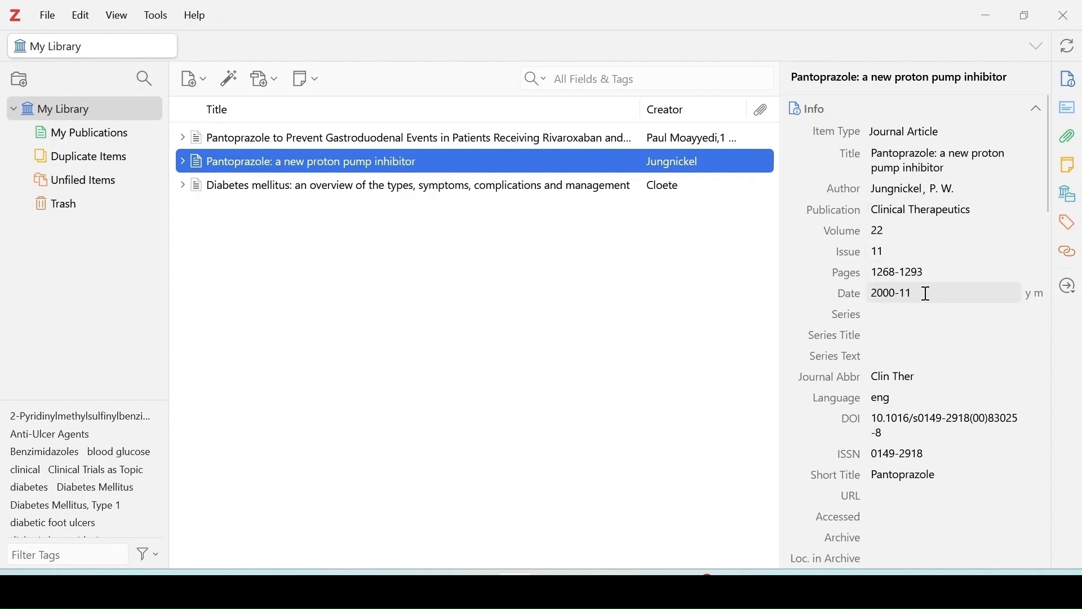
scroll(927, 365, "down", 3)
scroll(927, 361, "down", 12)
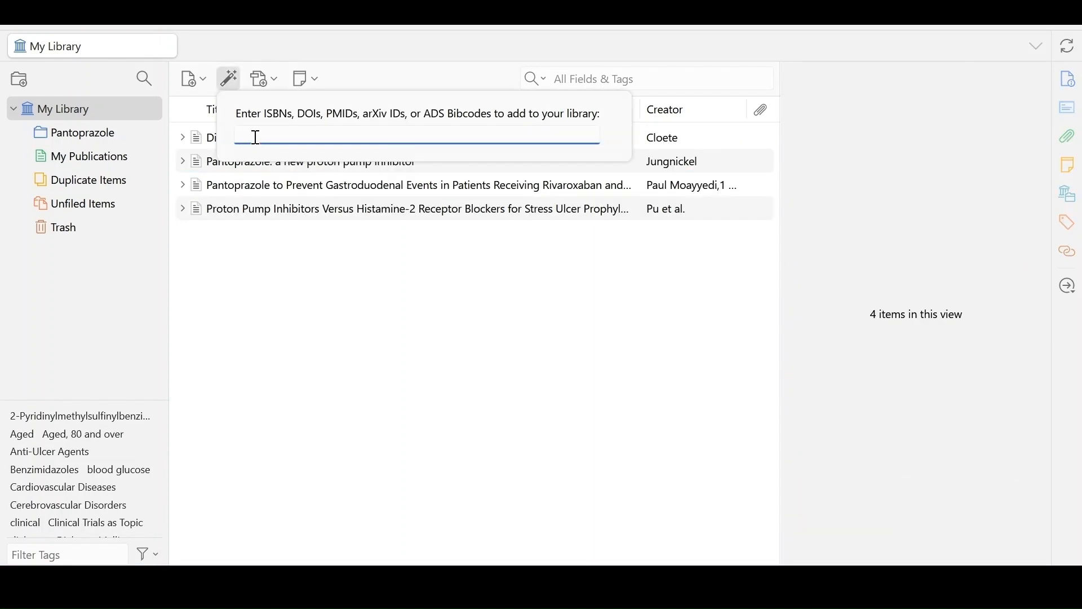
Switch to the PubMed page on proton pump inhibitors versus histamine-2 receptor blockers and copy its DOI link.
left_click(293, 580)
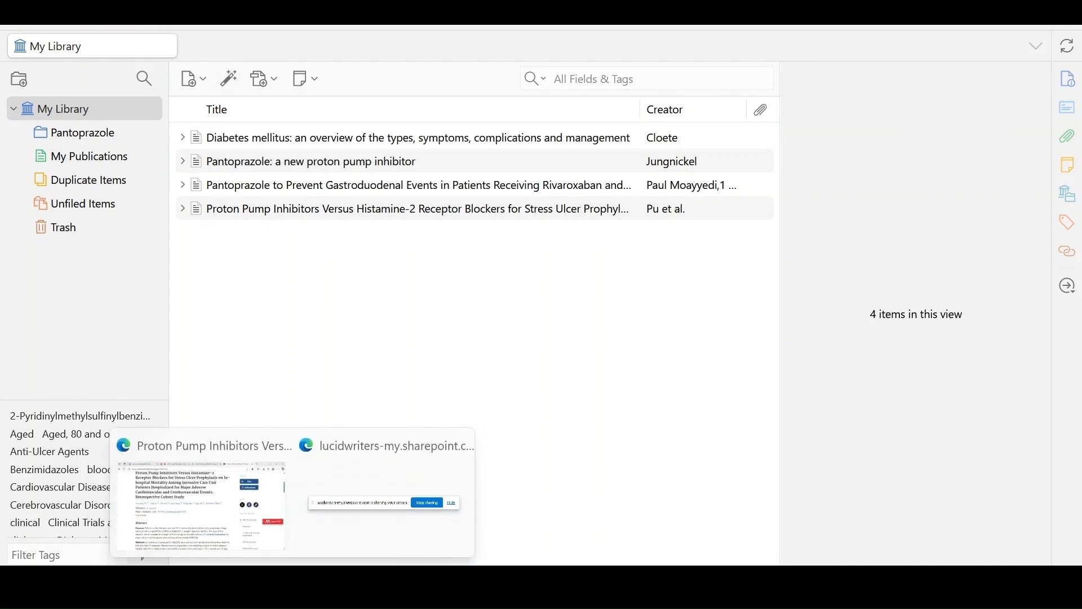
left_click(243, 516)
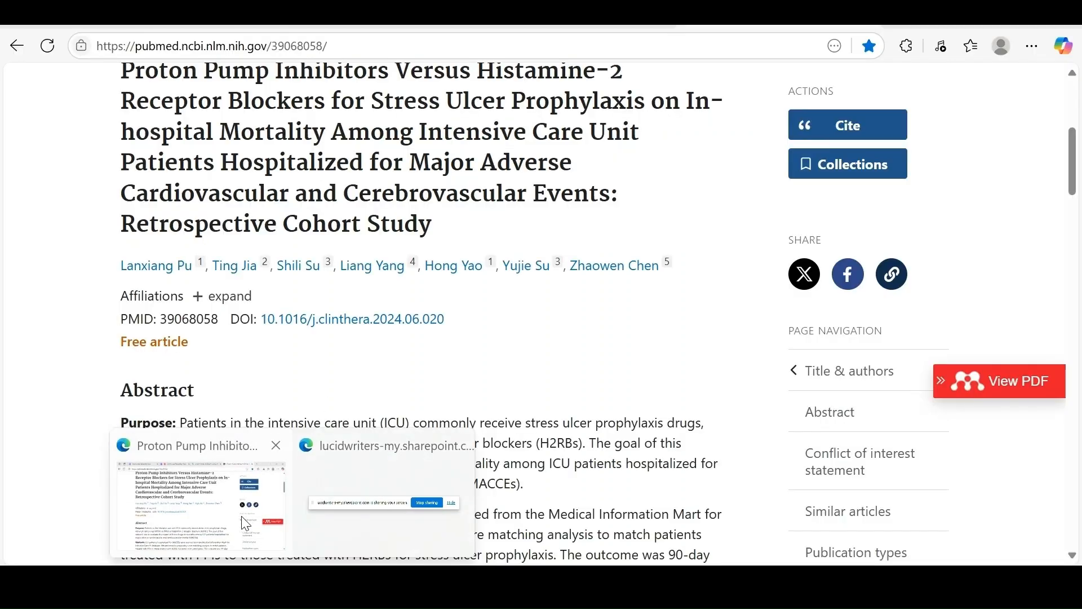
right_click(265, 330)
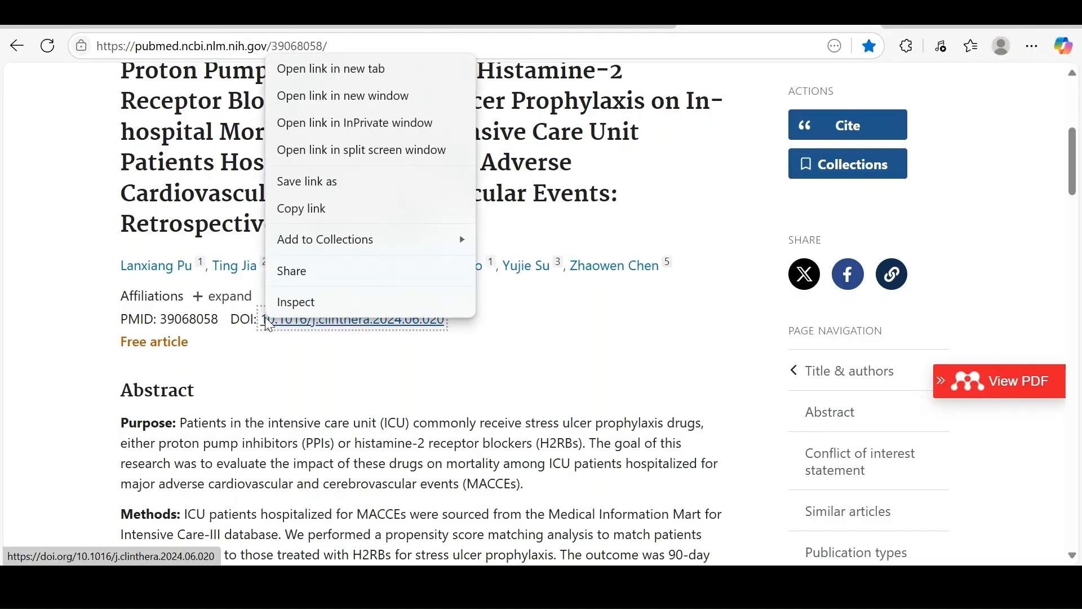
left_click(326, 215)
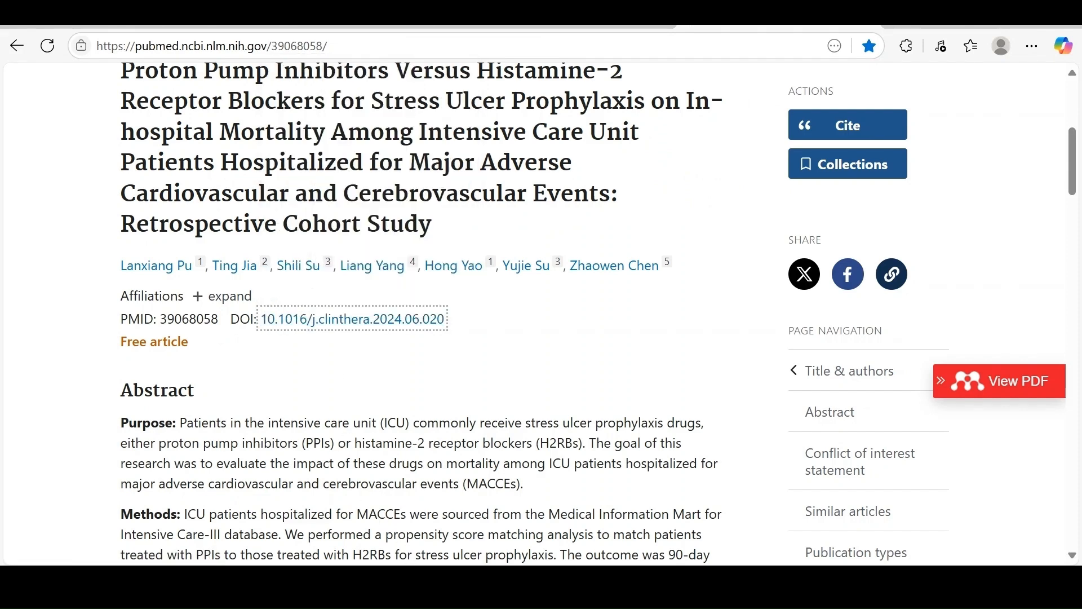
key("alt+Tab")
left_click(269, 77)
left_click(230, 79)
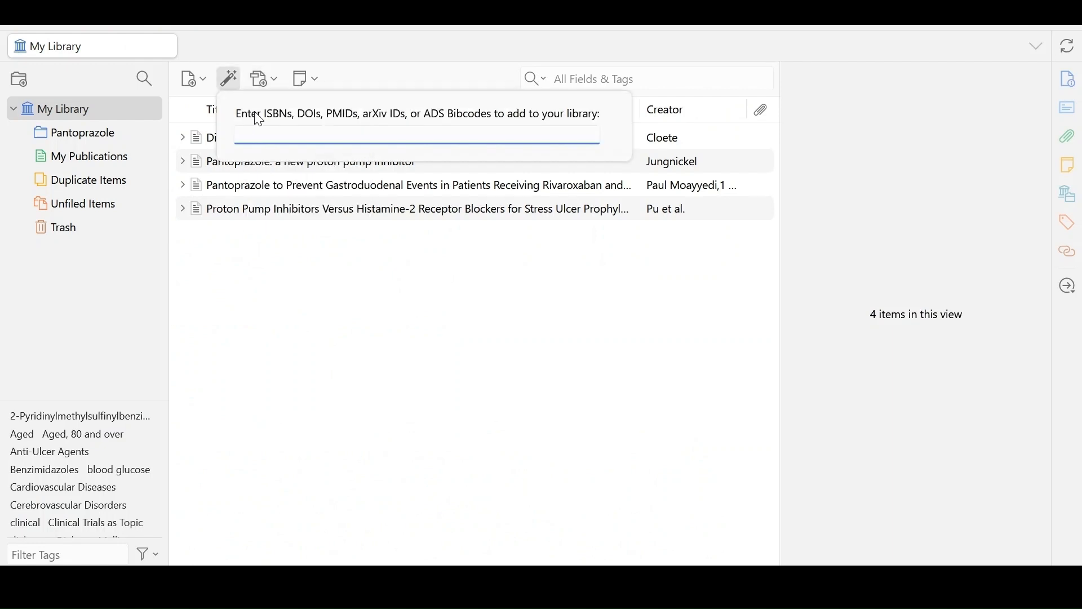
key("ctrl+v")
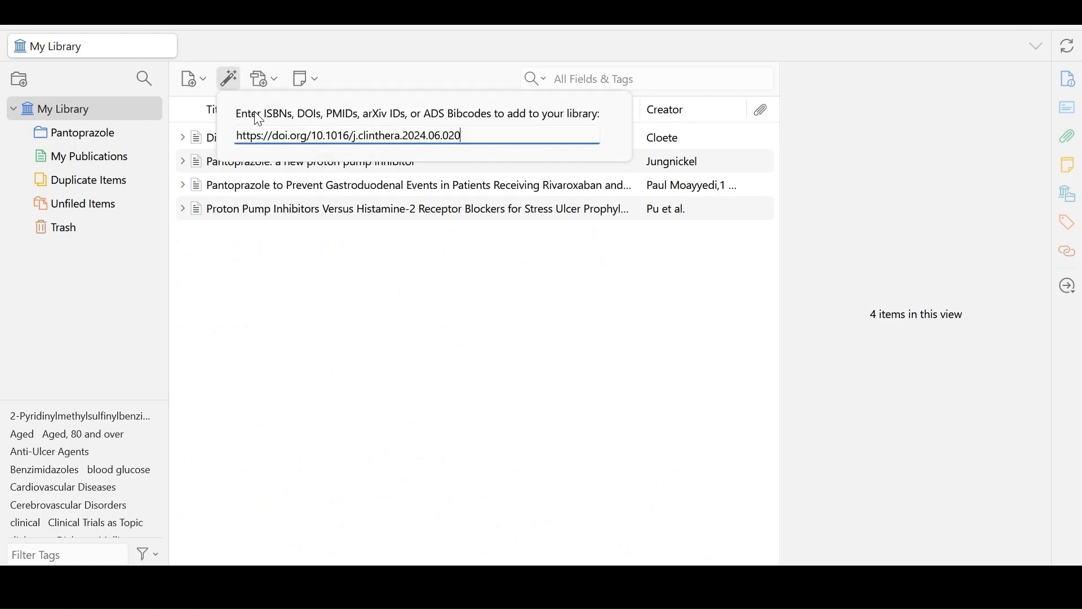
key("Return")
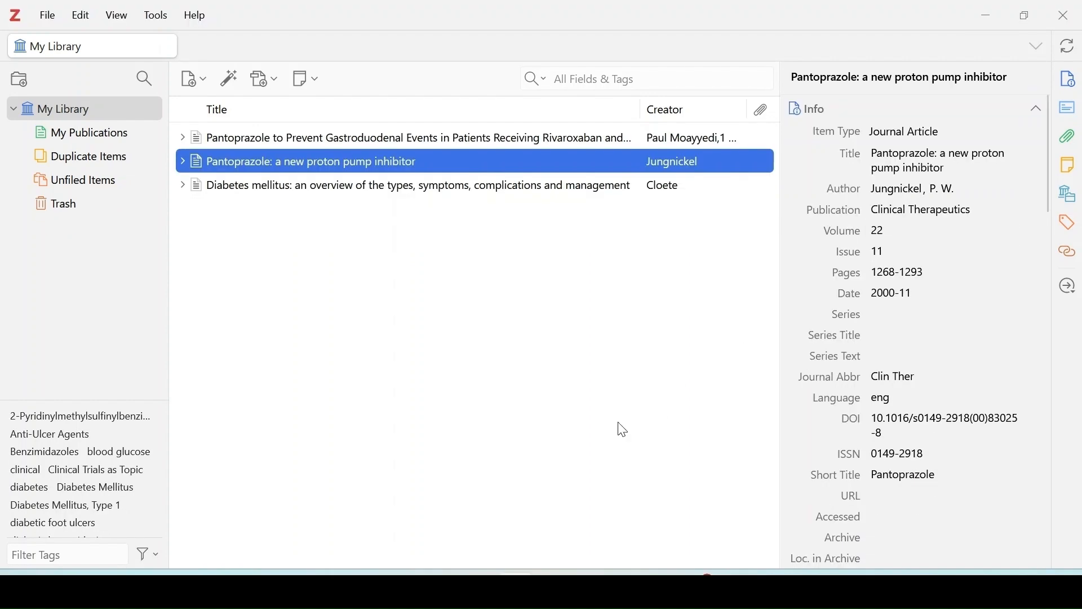
Switch to the PubMed page of "Pantoprazole: a new proton pump inhibitor" and save it to My Library with the Zotero Connector.
left_click(515, 589)
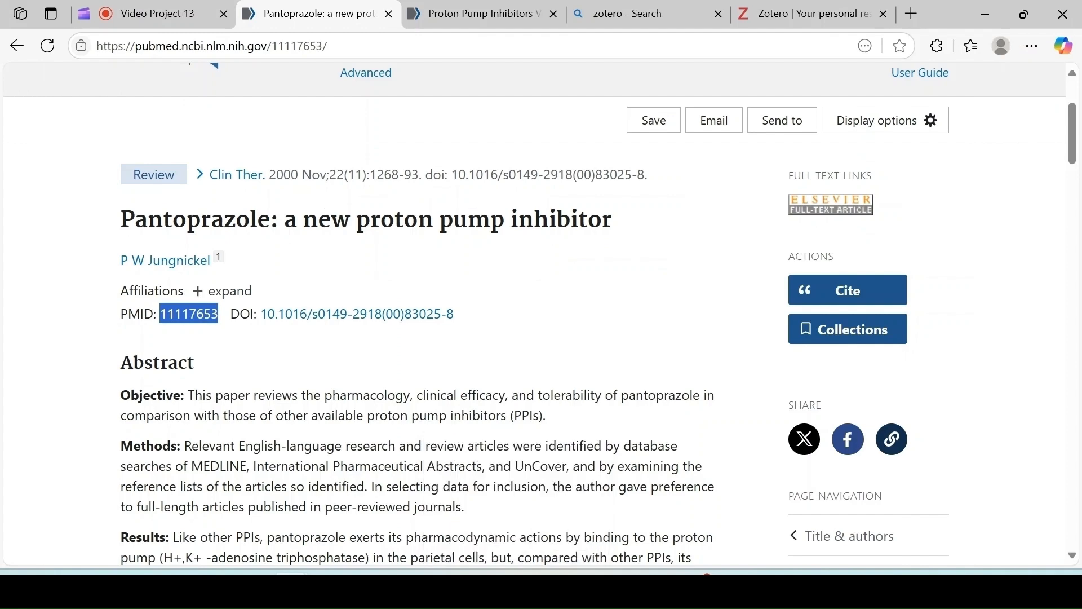
left_click(520, 339)
scroll(520, 338, "up", 1)
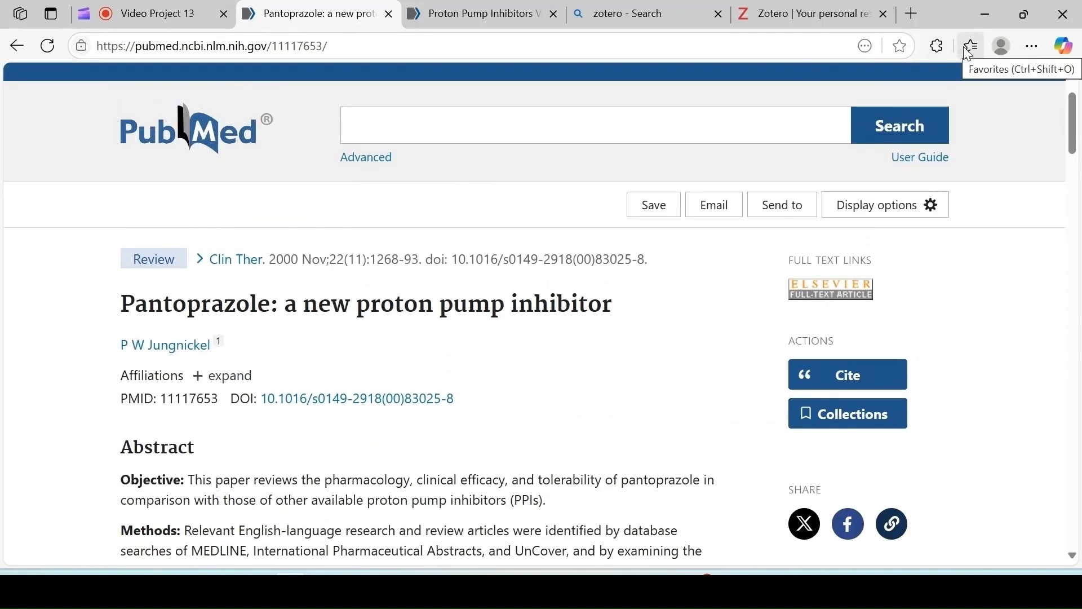
left_click(938, 46)
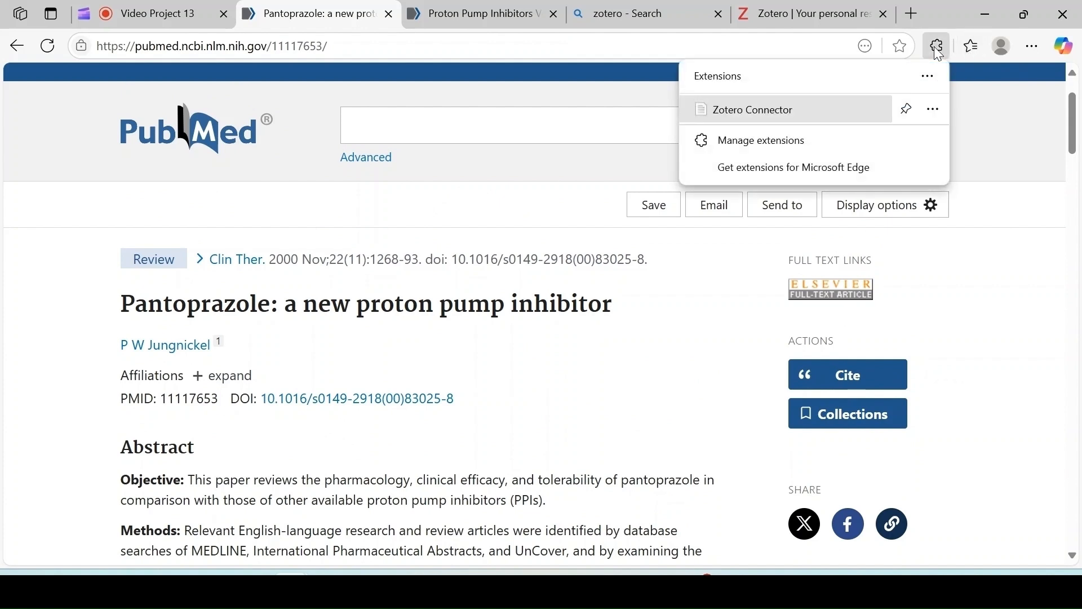
left_click(763, 110)
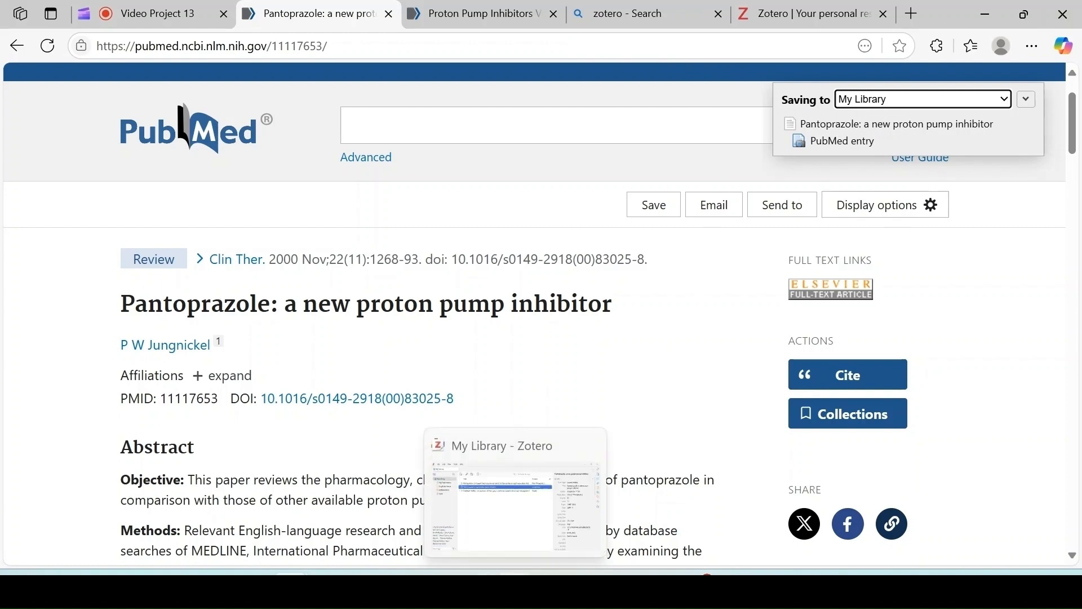
Switch to Zotero, merge the duplicate entries of "Pantoprazole: a new proton pump inhibitor" and return to My Library.
left_click(515, 502)
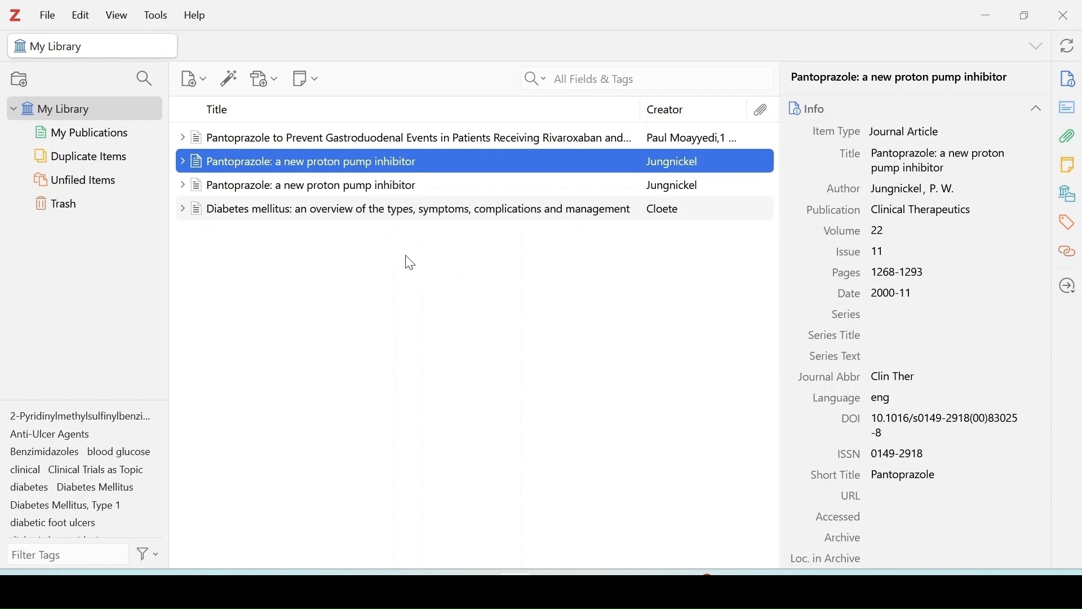
left_click(99, 163)
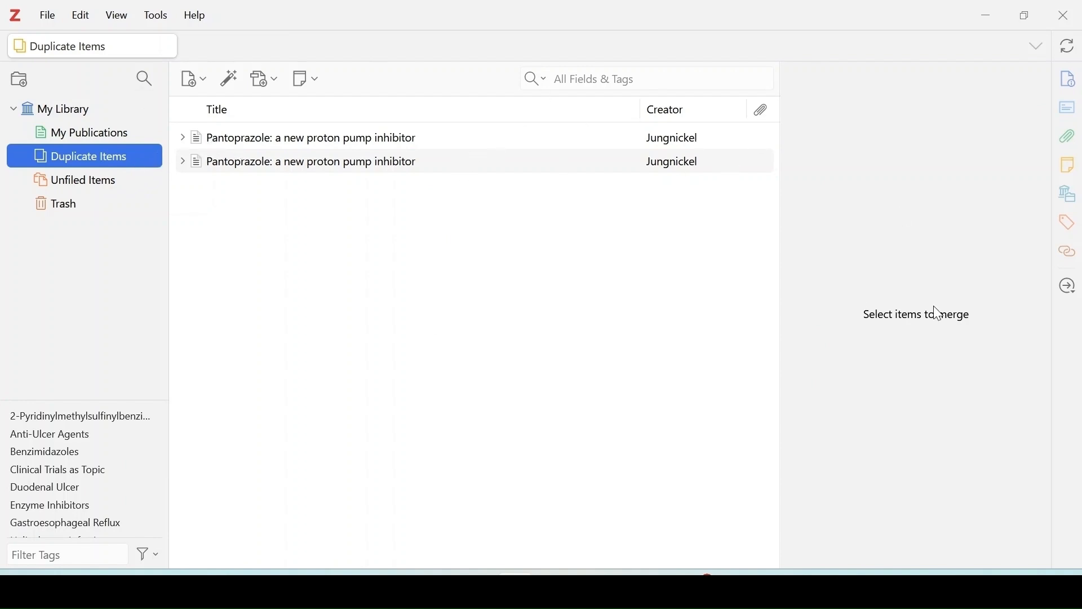
left_click(655, 149)
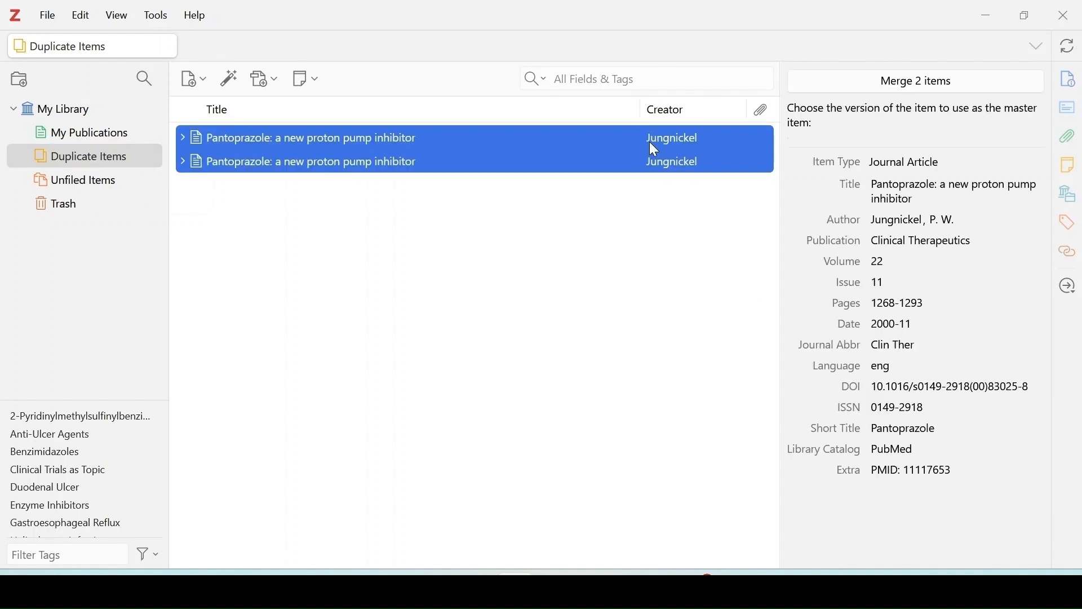
left_click(897, 84)
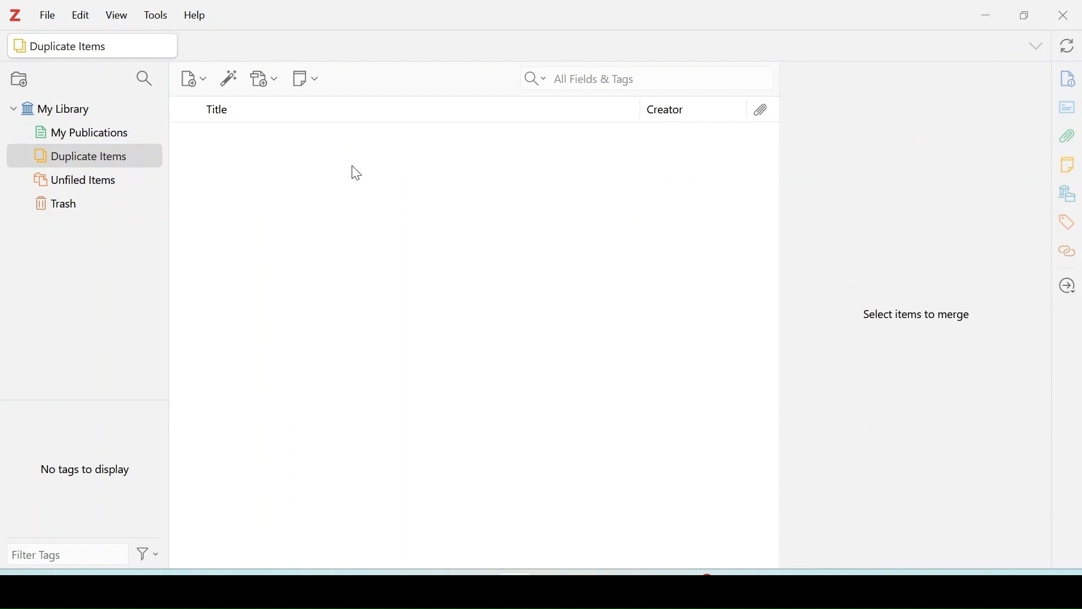
left_click(104, 136)
left_click(87, 115)
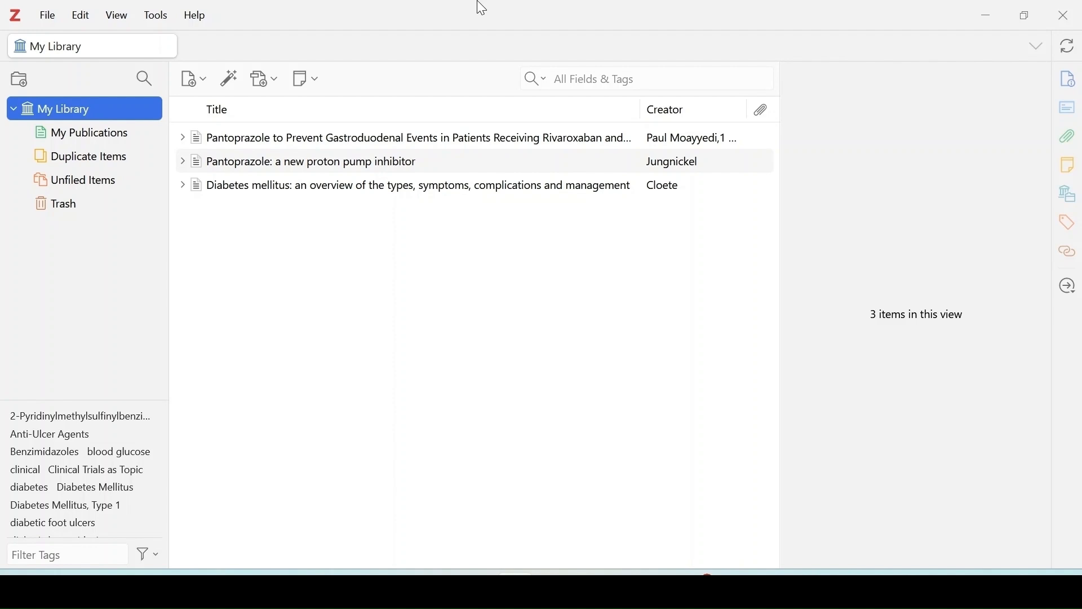
Create a new collection named "Pantoprazole" in My Library.
right_click(54, 115)
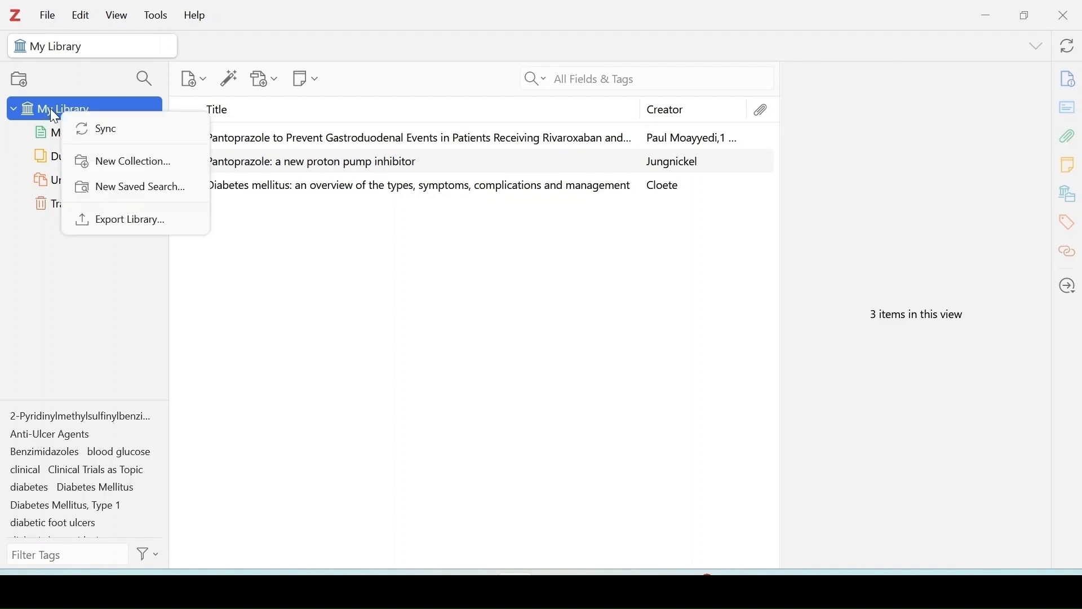
left_click(104, 167)
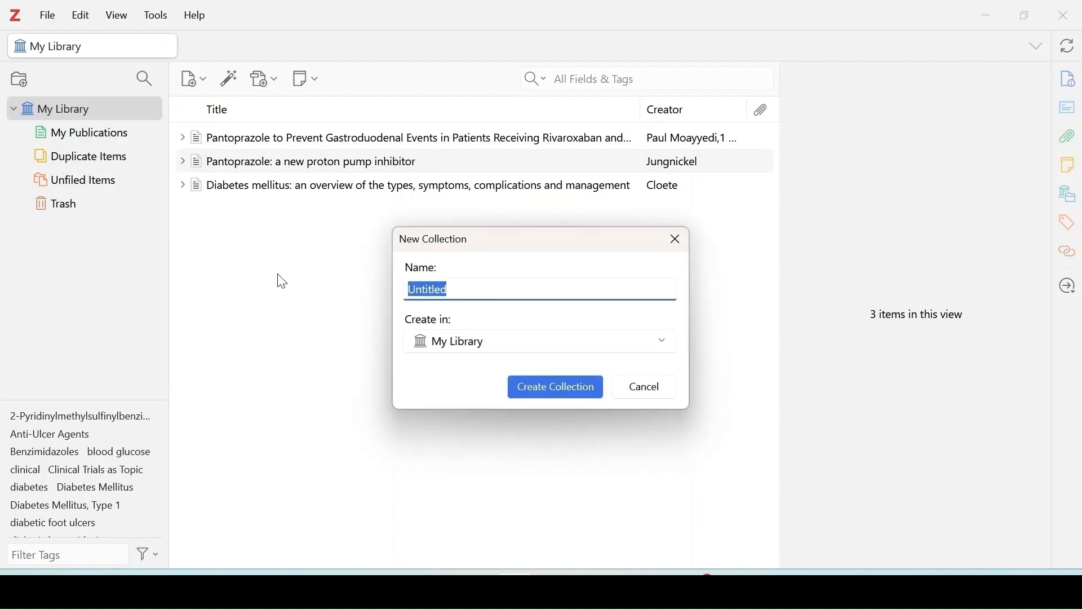
key("BackSpace")
type("Pan")
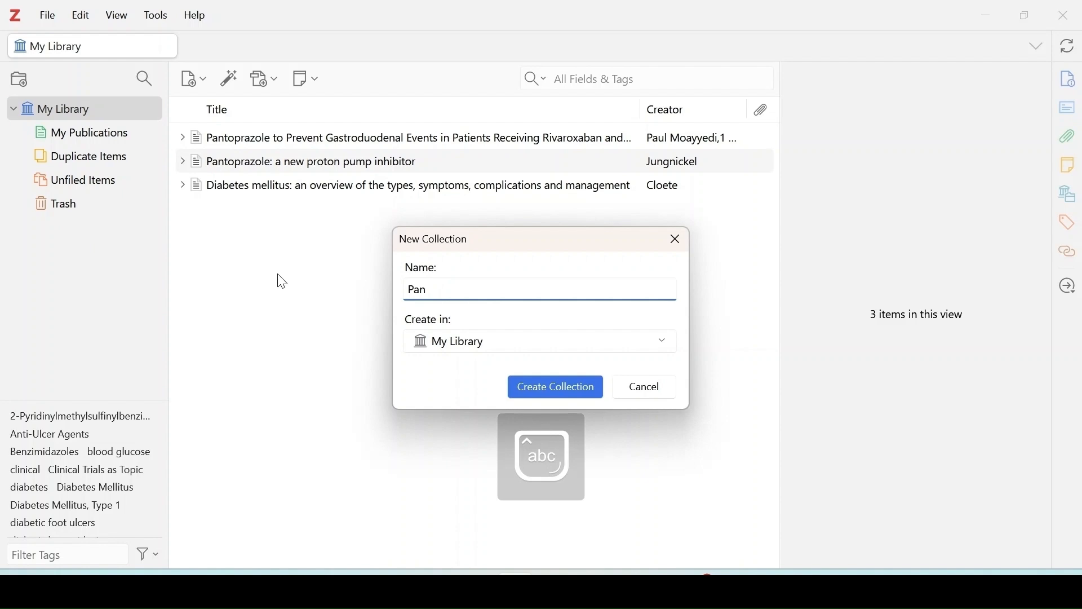
type("topra")
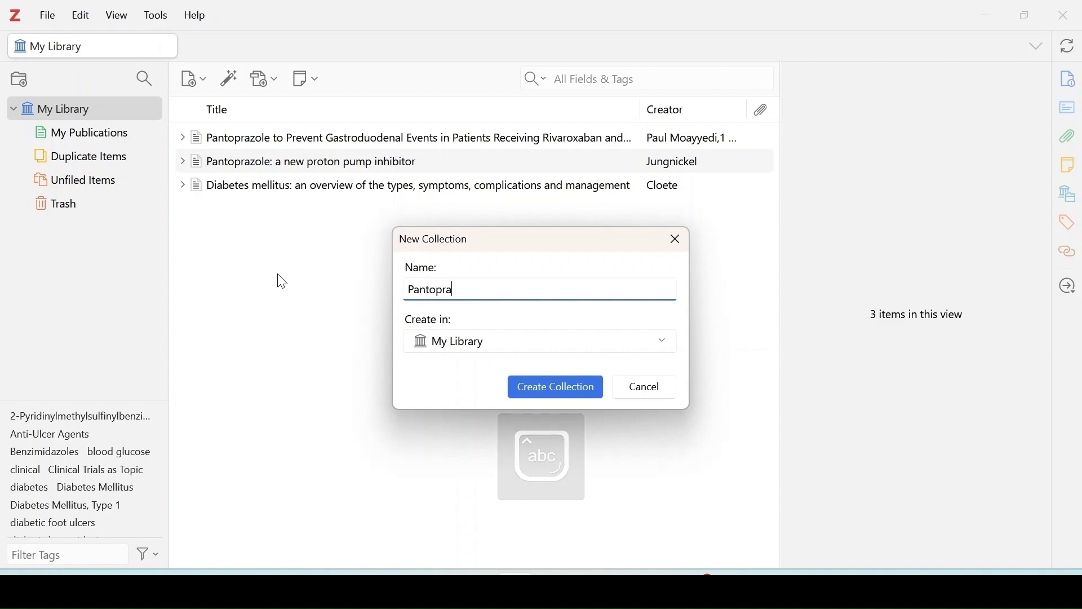
type("zole")
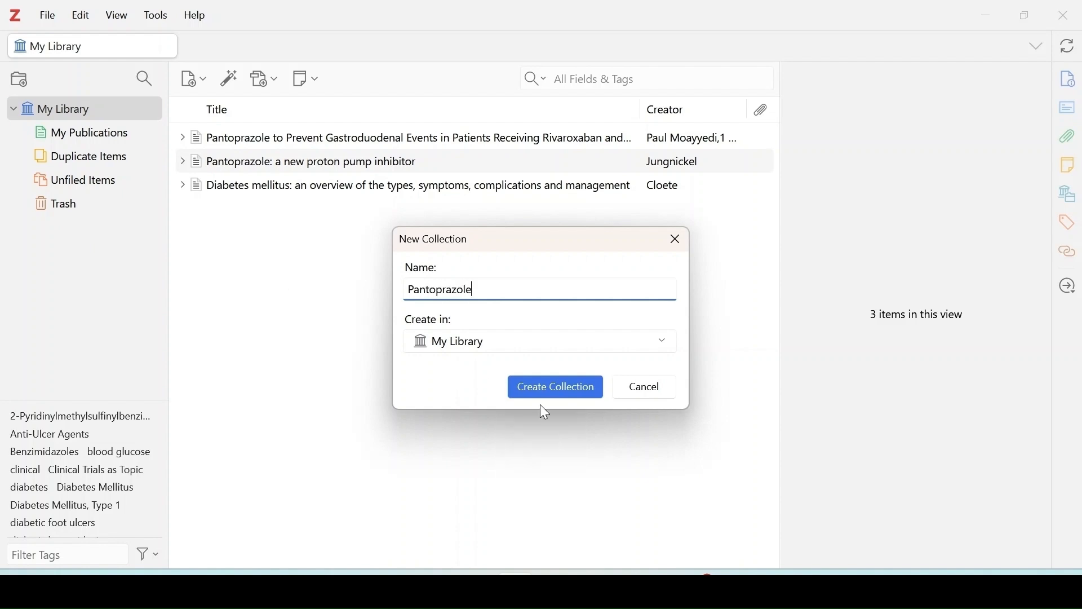
left_click(548, 388)
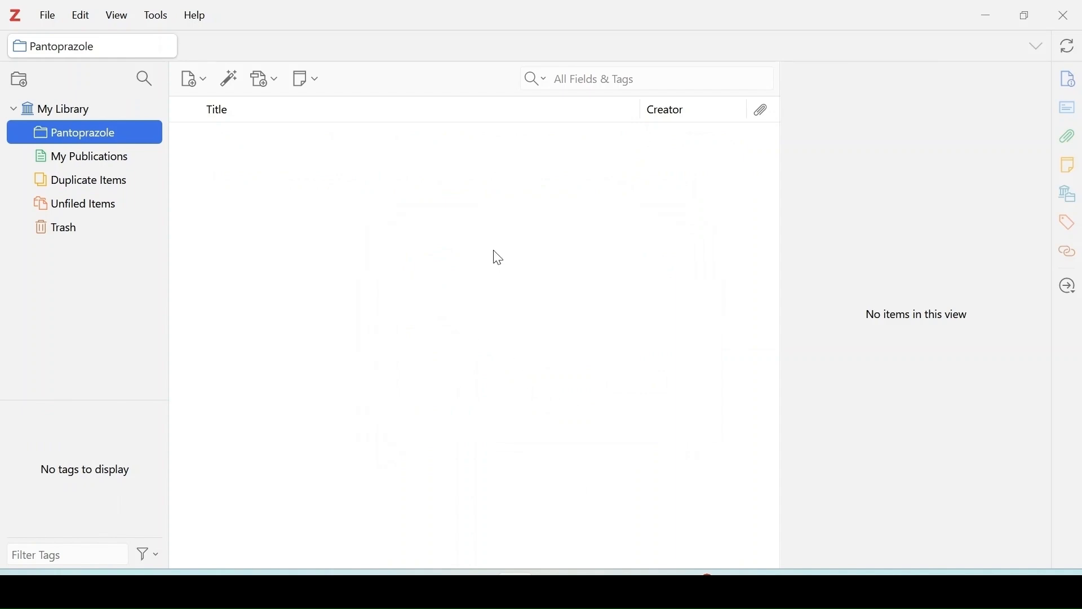
left_click(126, 131)
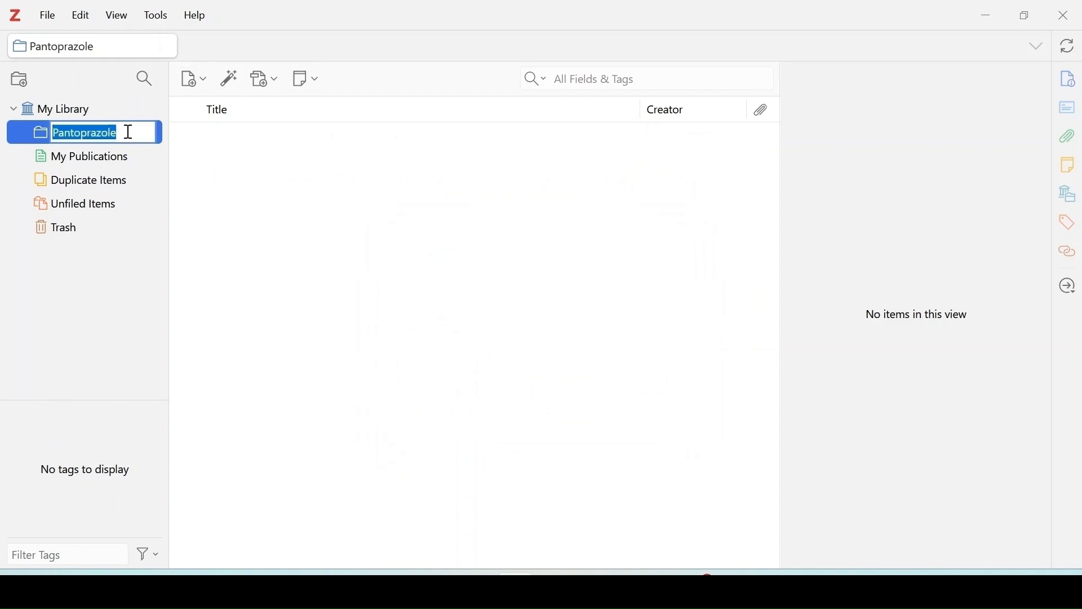
left_click(198, 160)
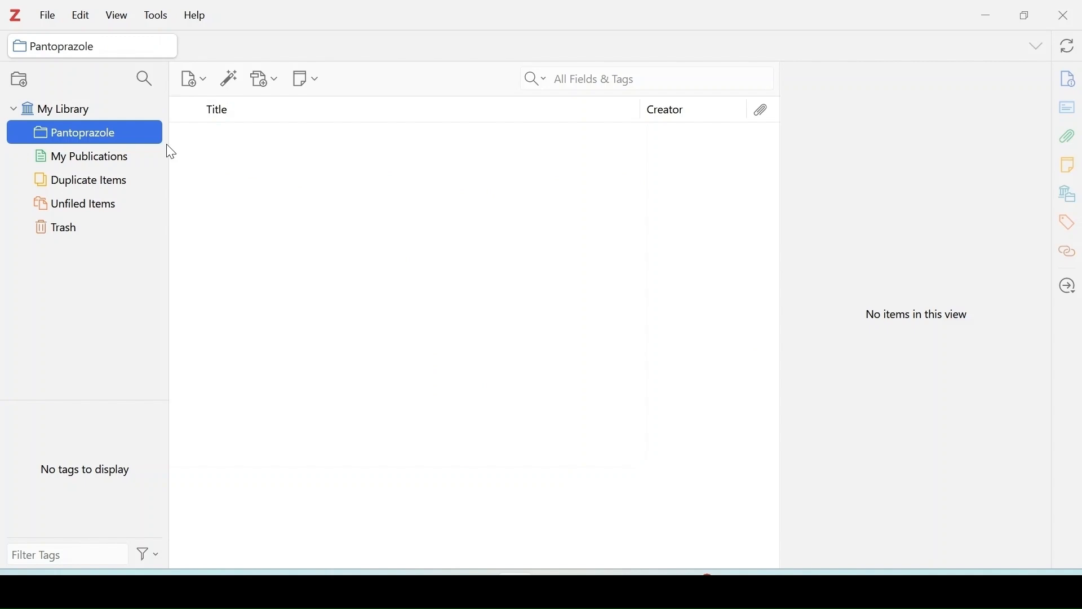
left_click(232, 76)
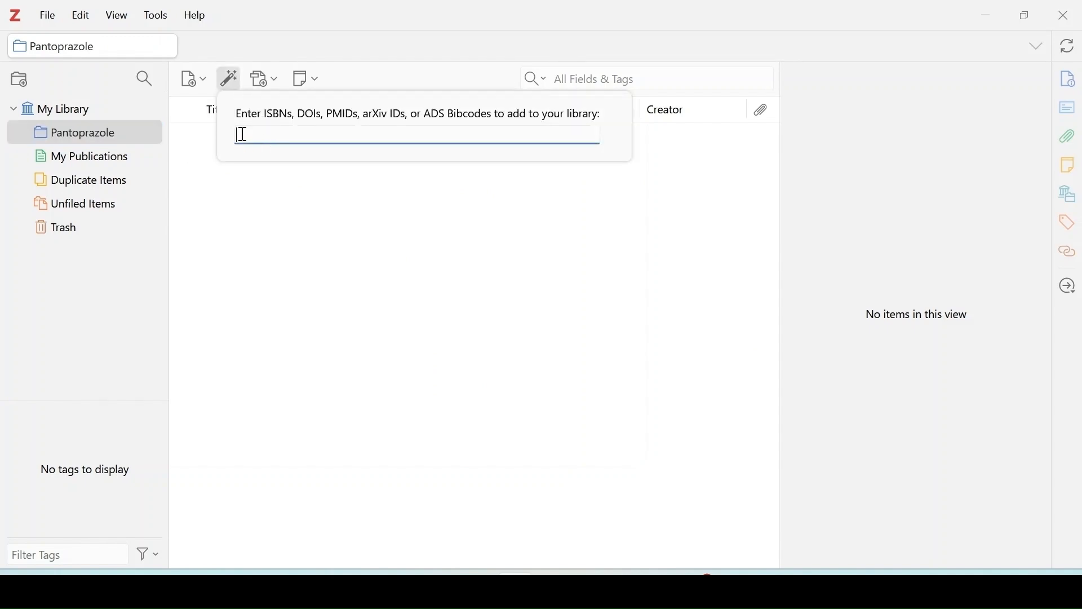
left_click(310, 197)
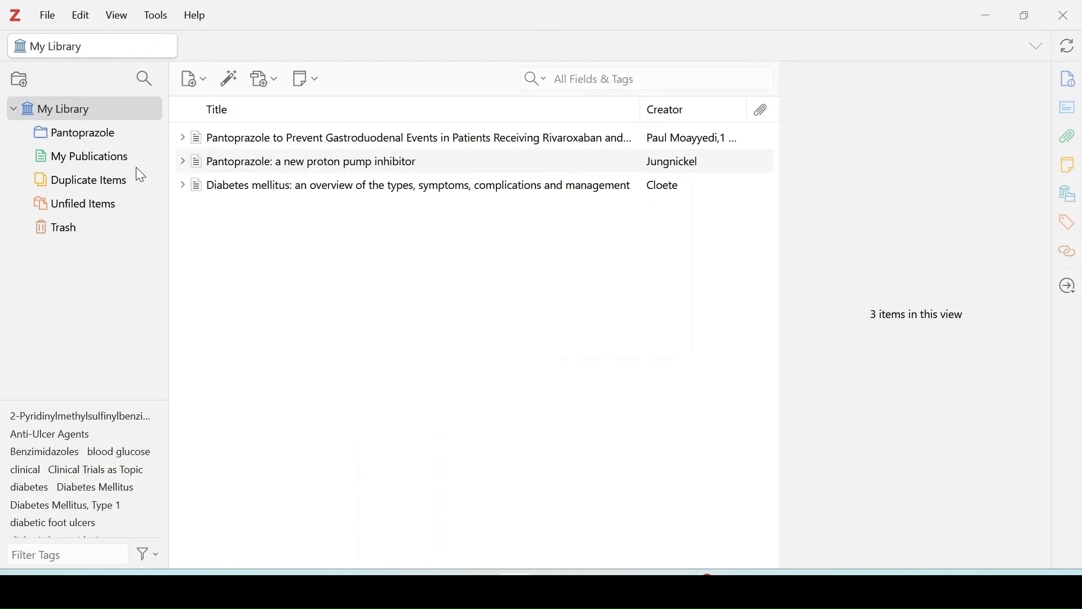
Add the tag "Pantoprazole" to the article "Pantoprazole to Prevent Gastroduodenal Events in Patients Receiving Rivaroxaban and/or Aspirin".
left_click(379, 141)
scroll(924, 294, "down", 6)
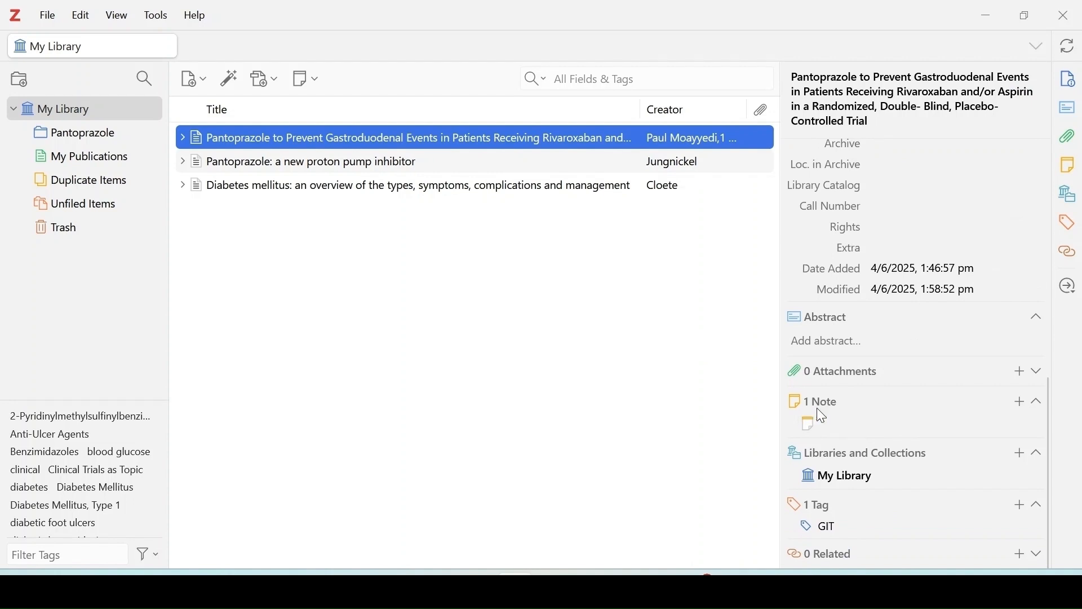
left_click(824, 506)
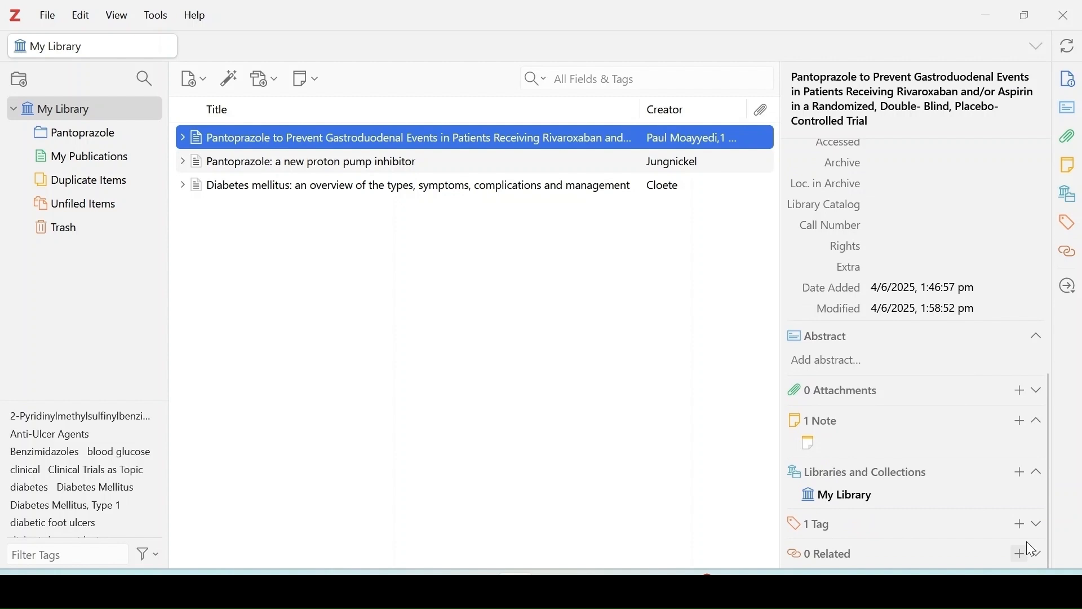
left_click(1024, 525)
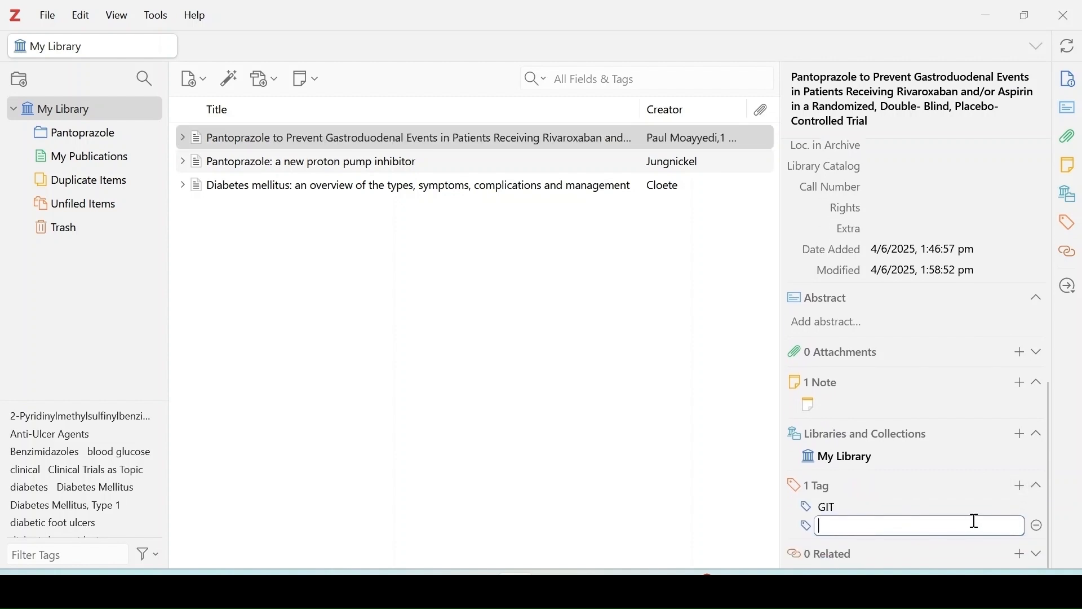
left_click(889, 540)
left_click(1017, 507)
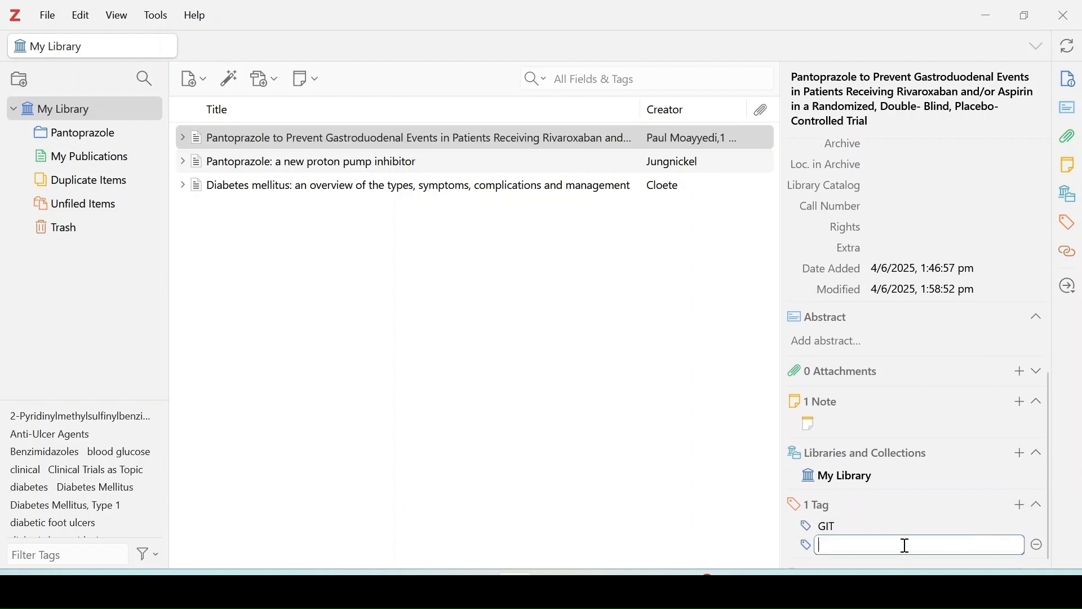
key("Caps_Lock")
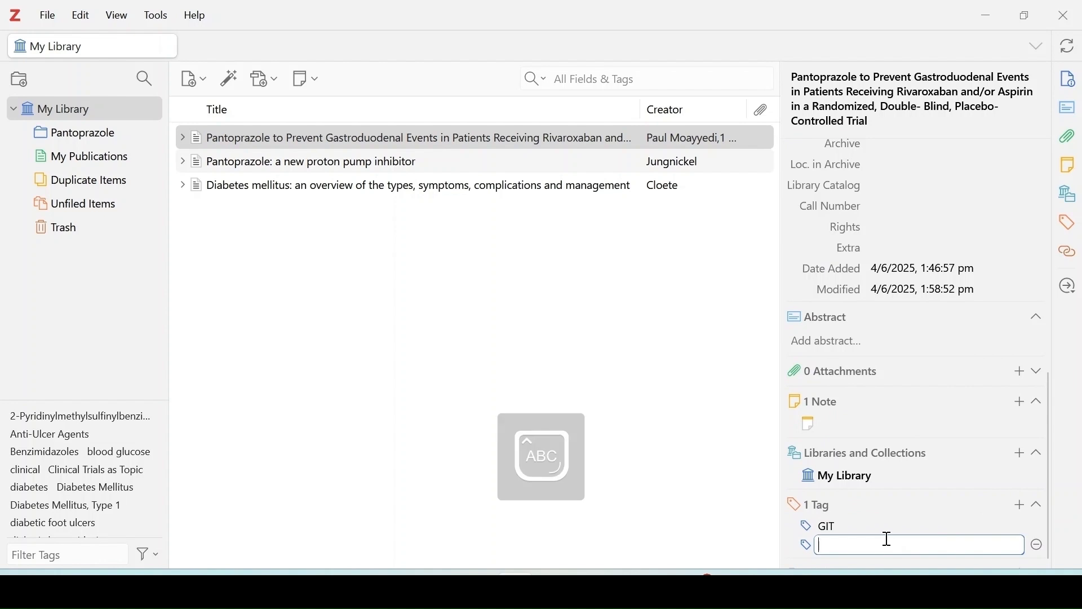
type("P")
key("Caps_Lock")
type("an")
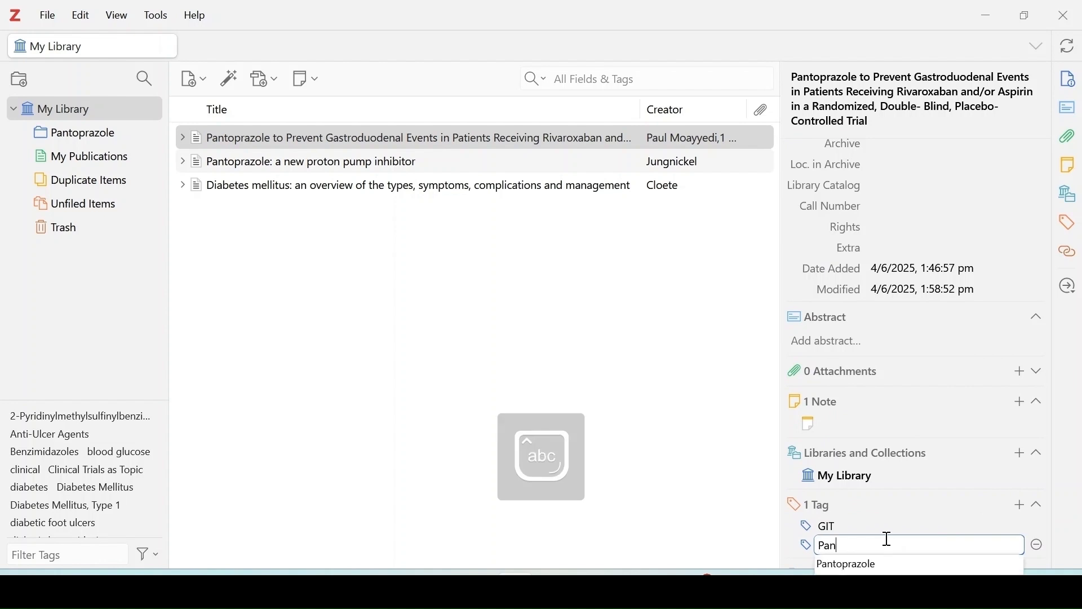
left_click(879, 569)
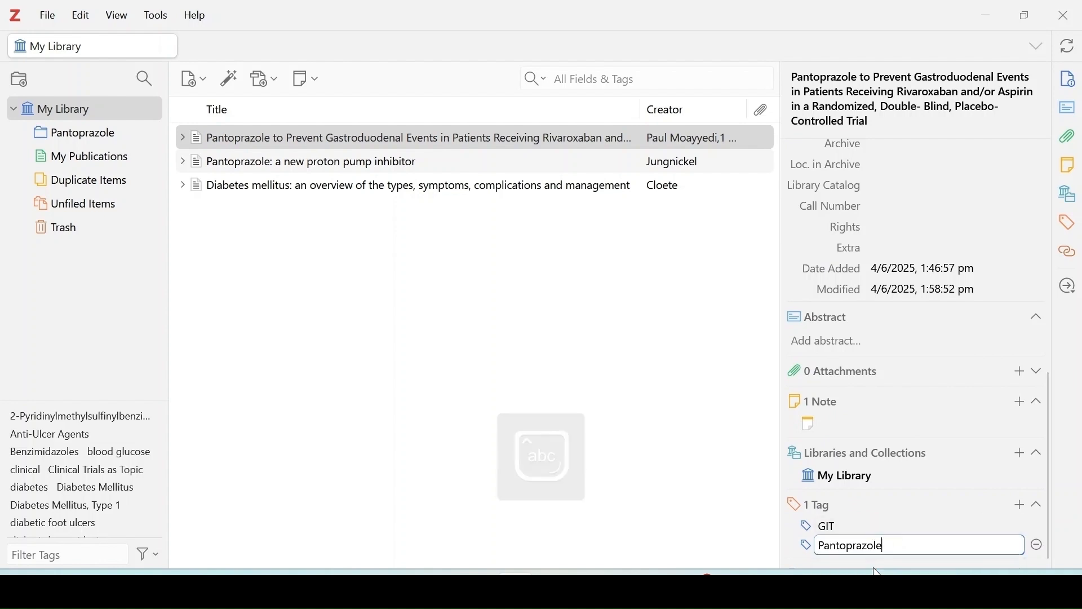
key("Return")
key("Escape")
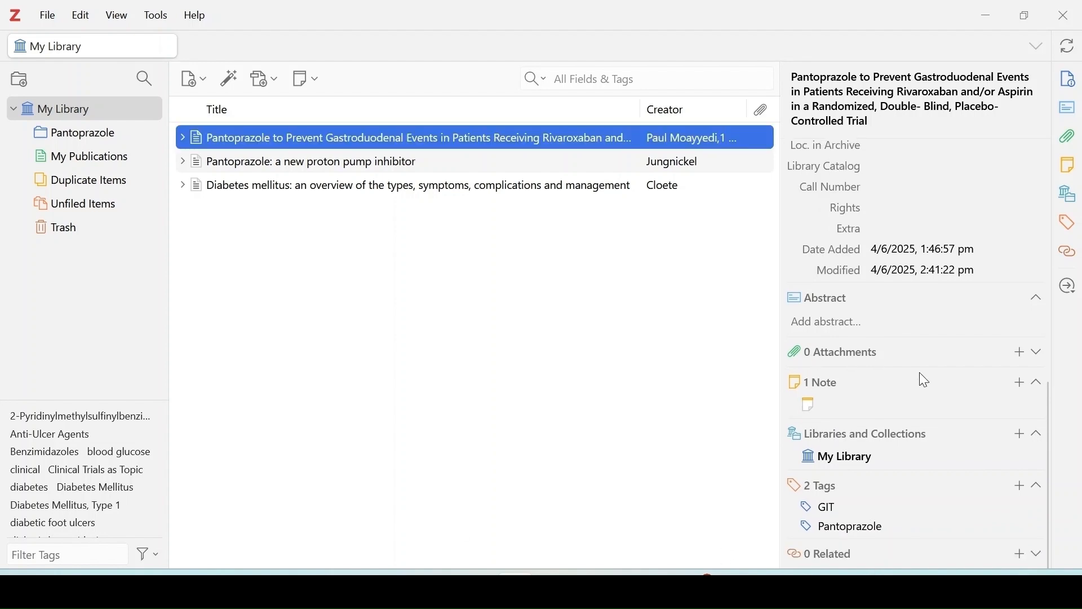
Add a blank note to the tagged rivaroxaban/aspirin article, open it in its own window and close that window.
left_click(1020, 386)
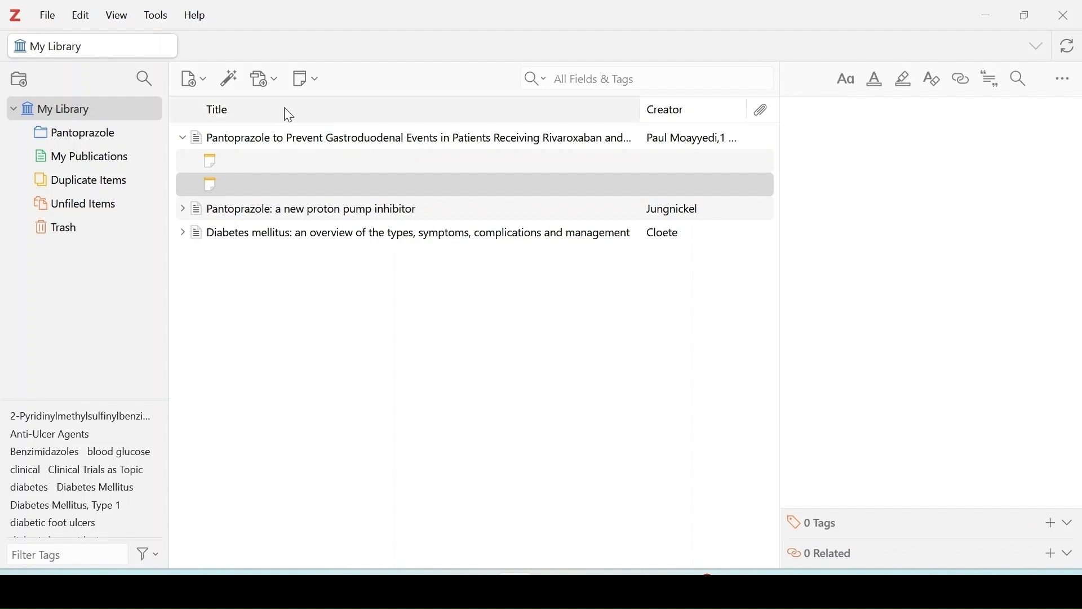
double_click(211, 184)
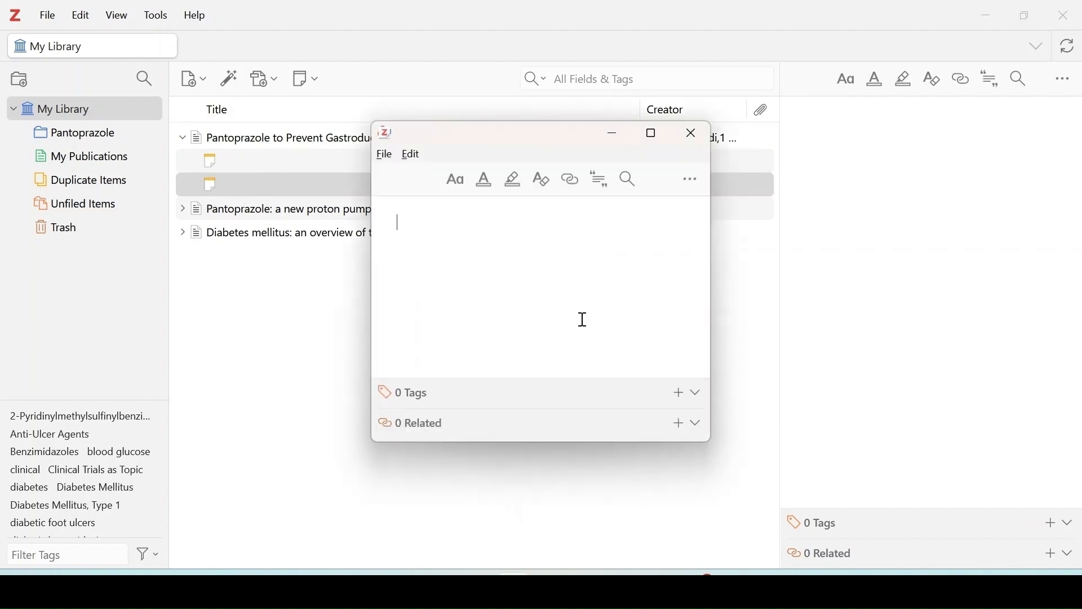
left_click(693, 145)
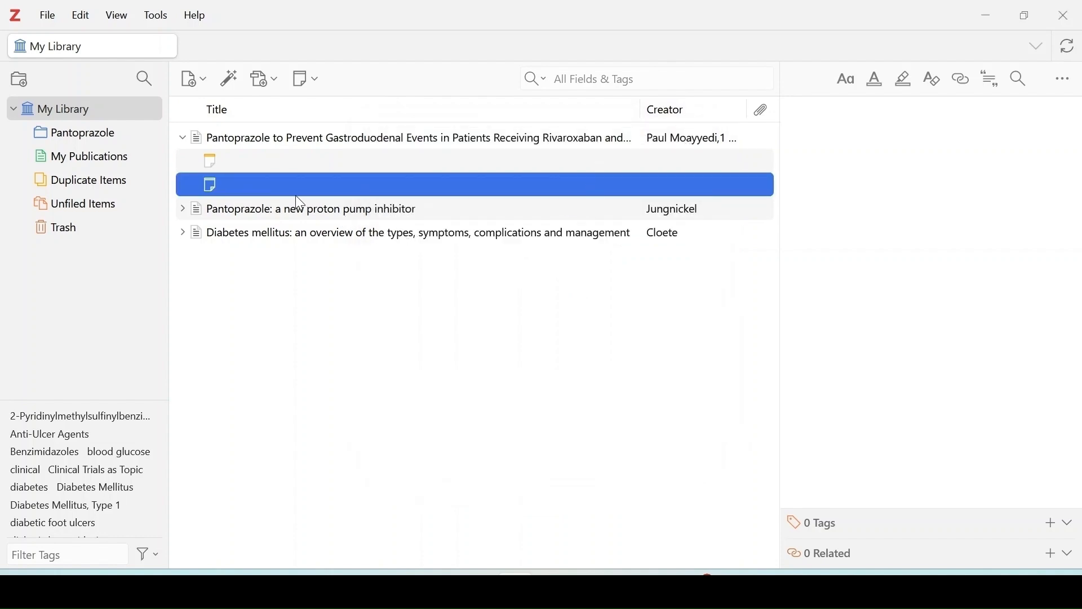
Open the online page of "Pantoprazole: a new proton pump inhibitor" from the library and return to Zotero.
double_click(293, 210)
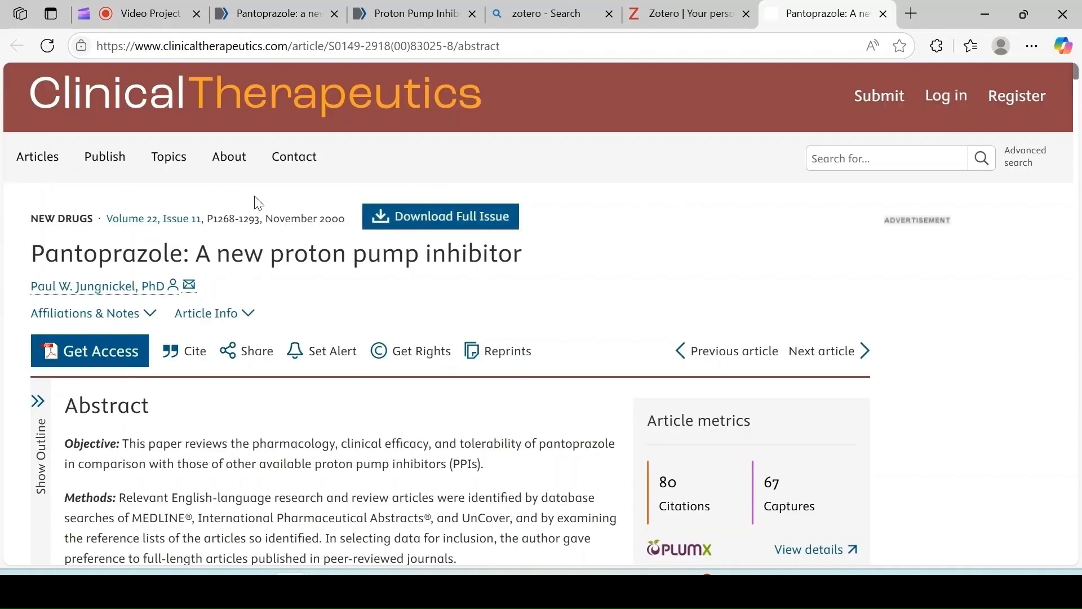
left_click(515, 573)
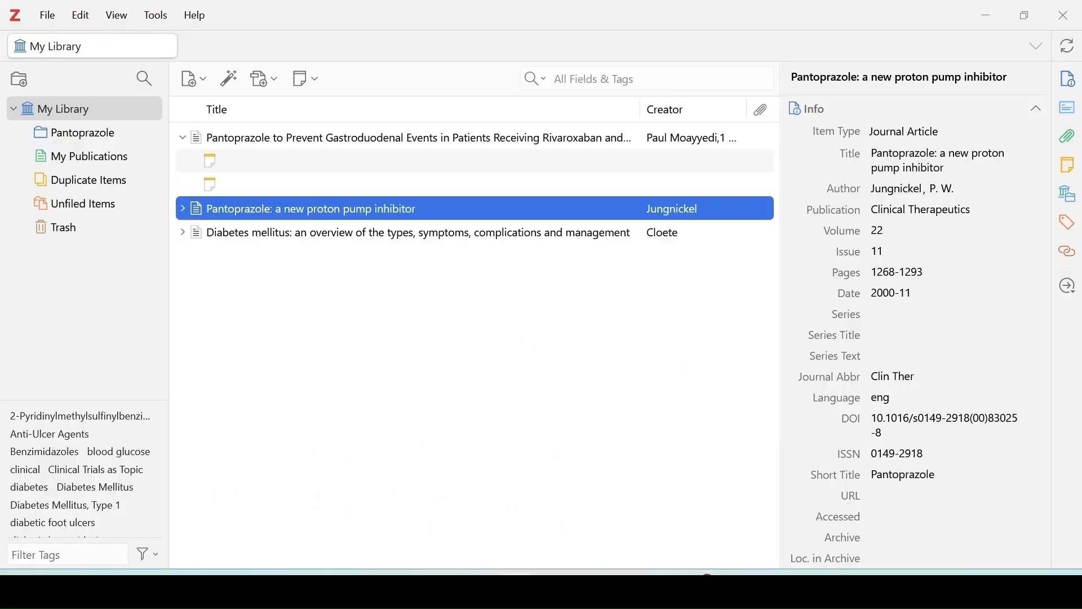
Open the PubMed entry attached to "Diabetes mellitus: an overview of the types, symptoms, complications and management" and look through the page.
left_click(182, 138)
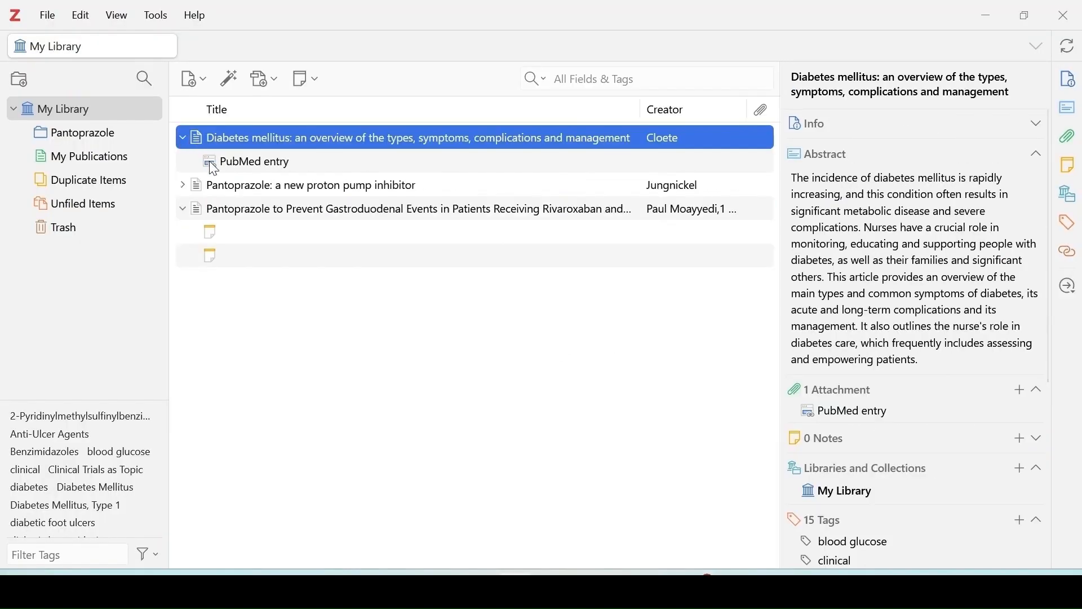
left_click(183, 137)
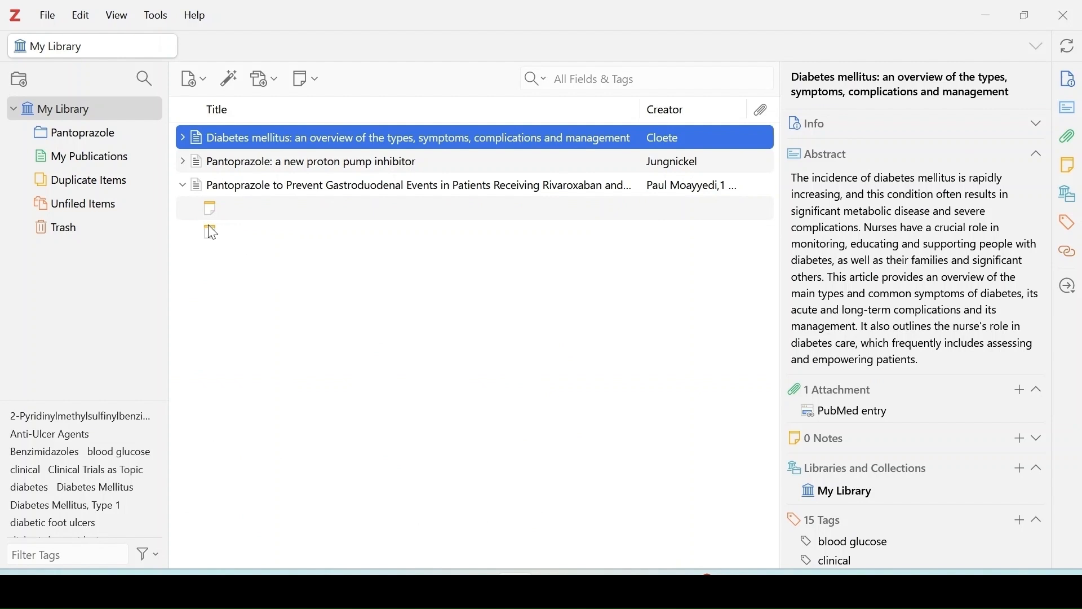
left_click(183, 138)
left_click(242, 161)
left_click(872, 184)
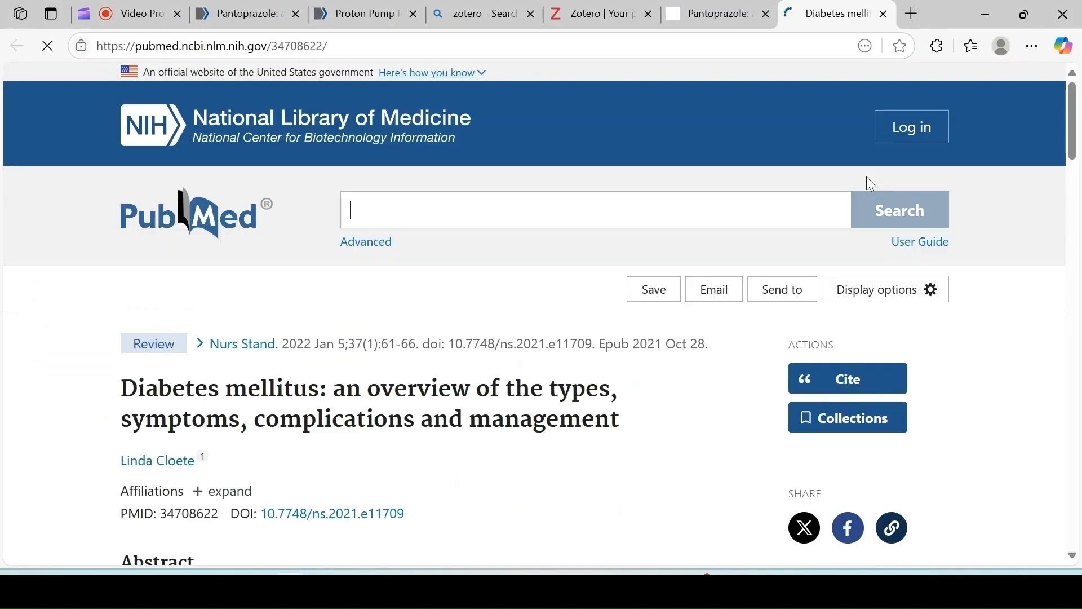
scroll(560, 339, "down", 5)
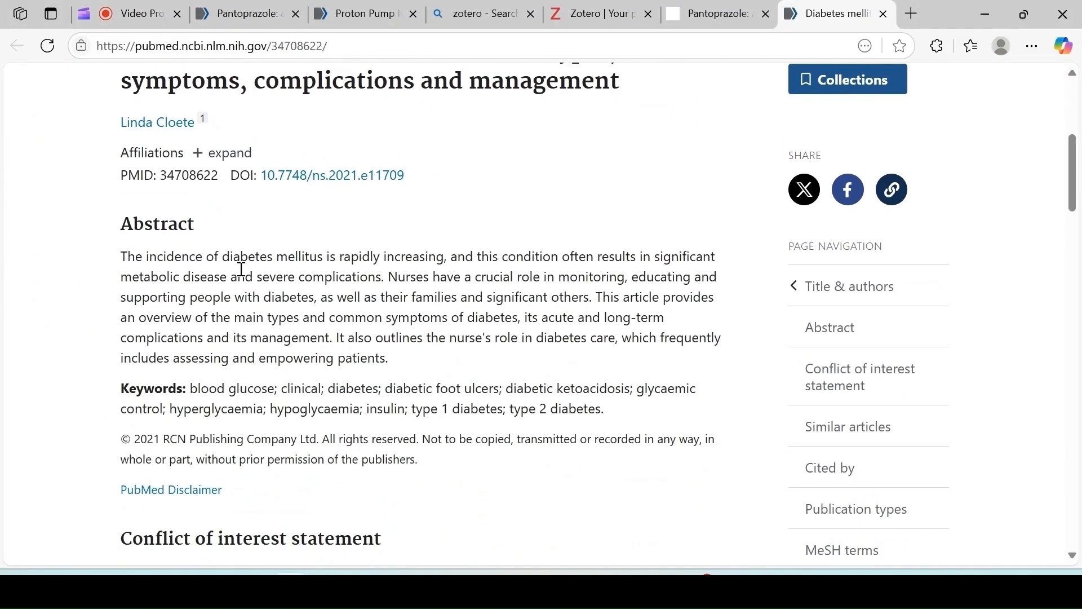
scroll(347, 292, "down", 4)
scroll(306, 305, "up", 10)
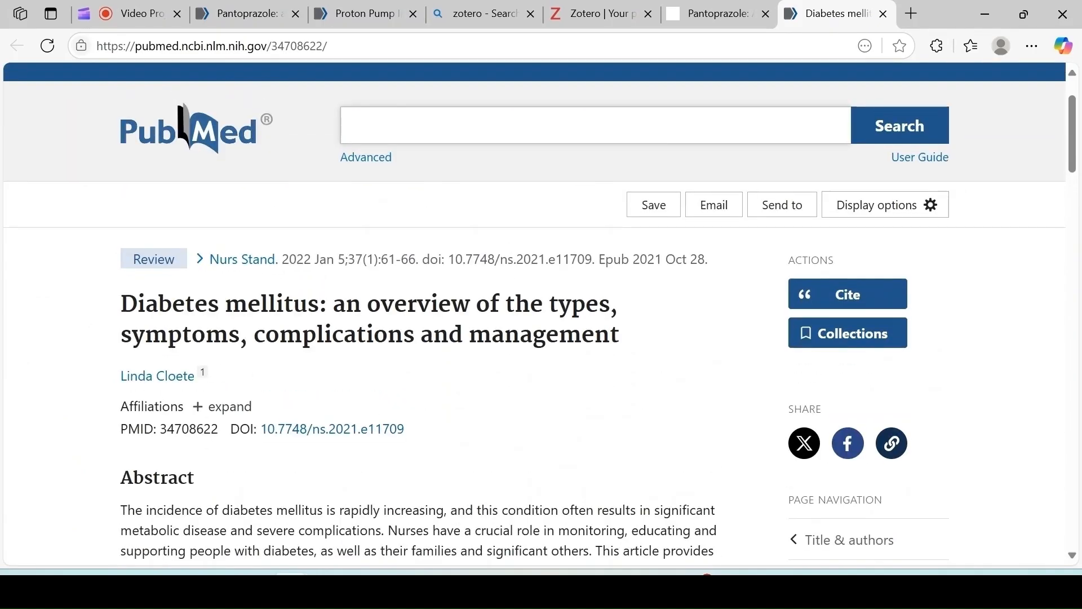
Switch to Word and cite "Pantoprazole: a new proton pump inhibitor" with Zotero after "productivity." in American Psychological Association (APA) 7th edition style.
key("alt+Tab")
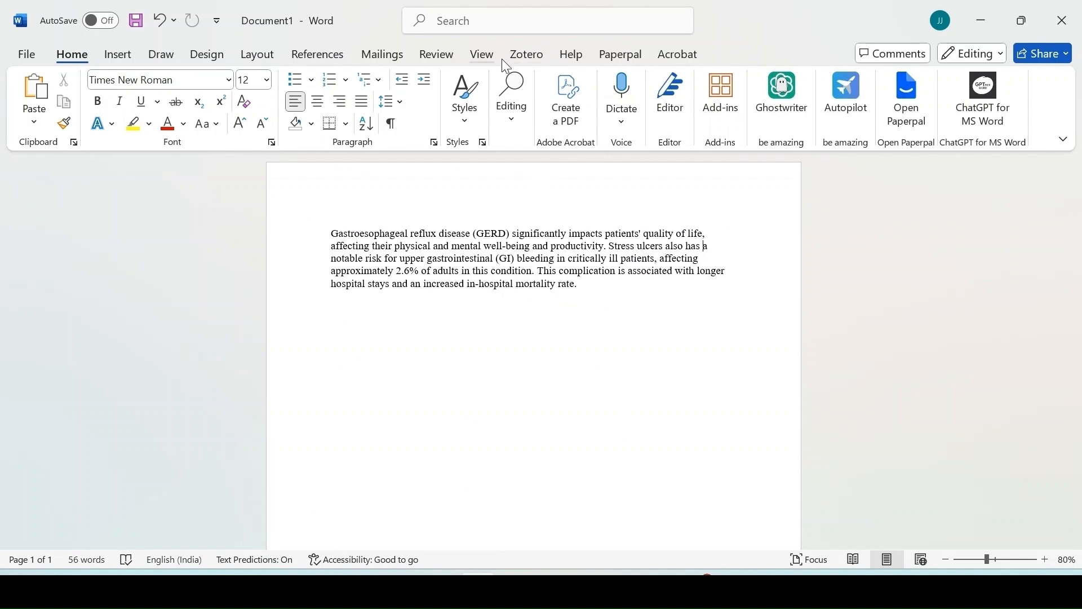
left_click(527, 55)
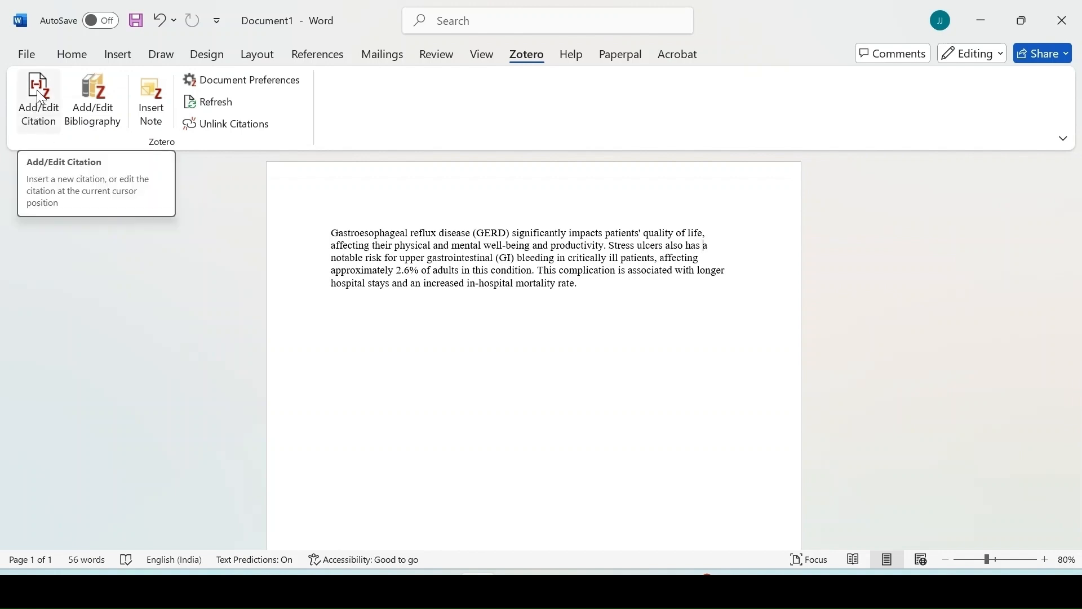
left_click(610, 246)
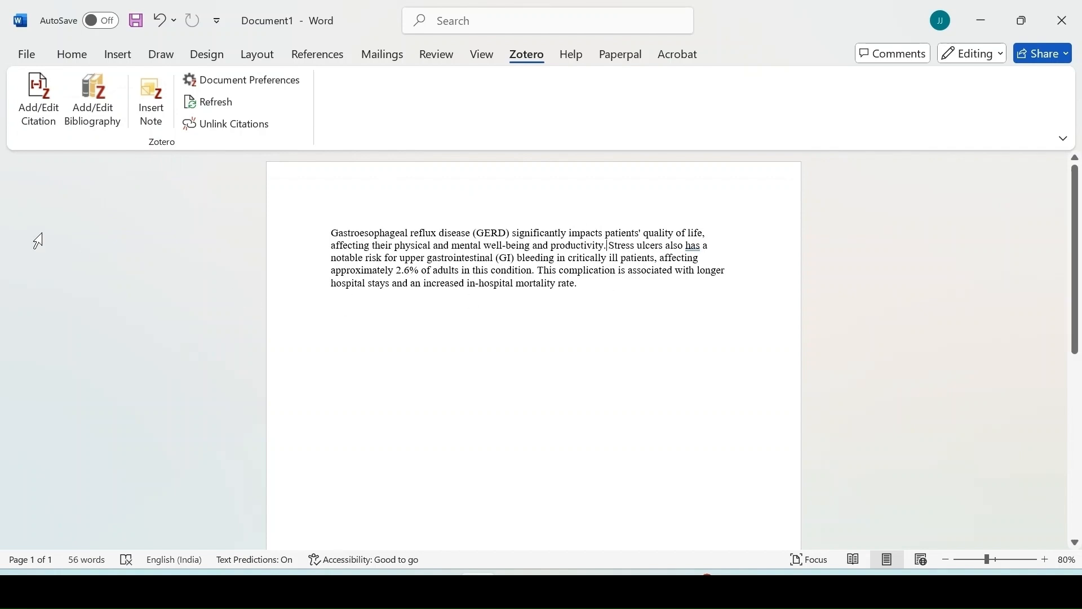
left_click(40, 97)
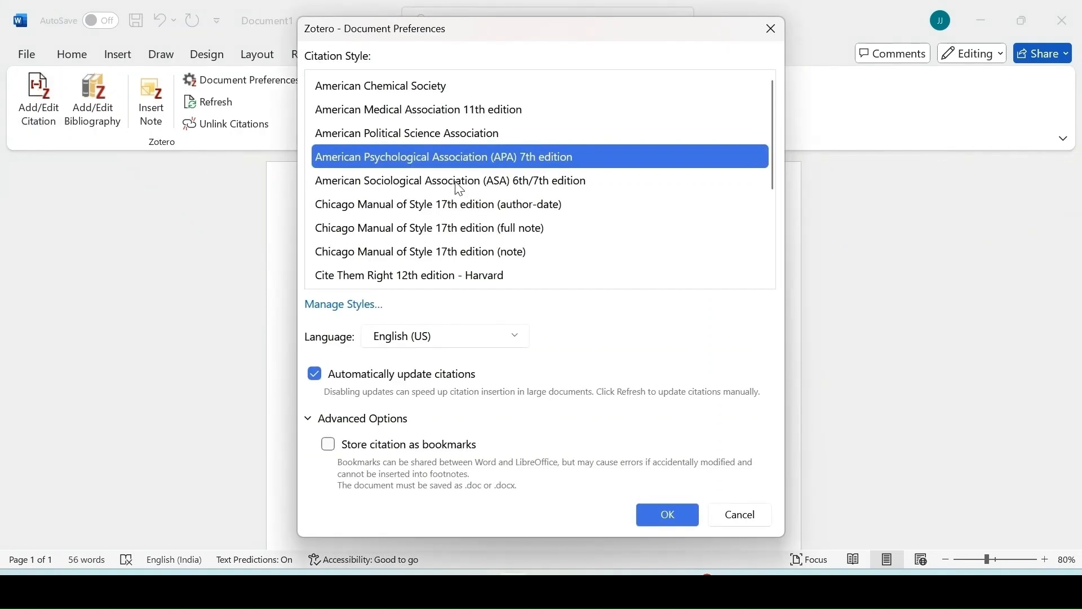
scroll(486, 135, "down", 2)
scroll(486, 138, "up", 2)
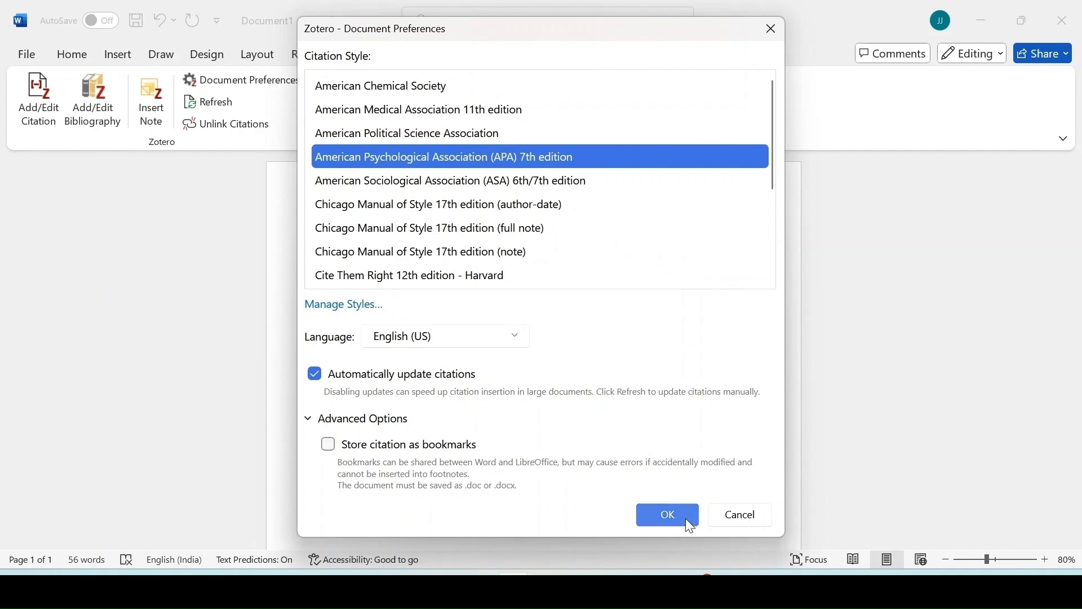
left_click(667, 513)
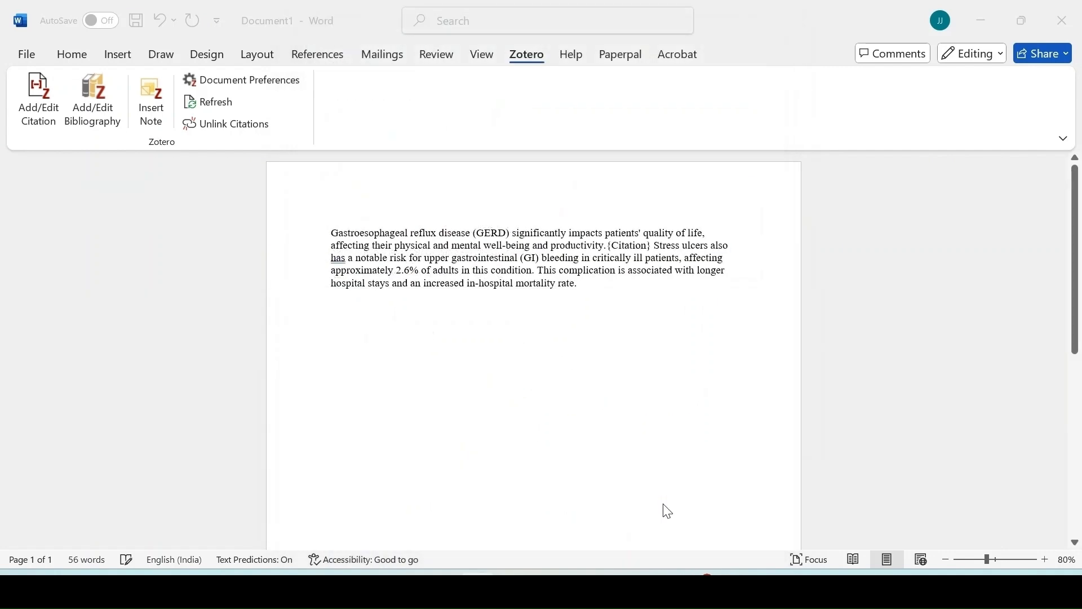
left_click(295, 340)
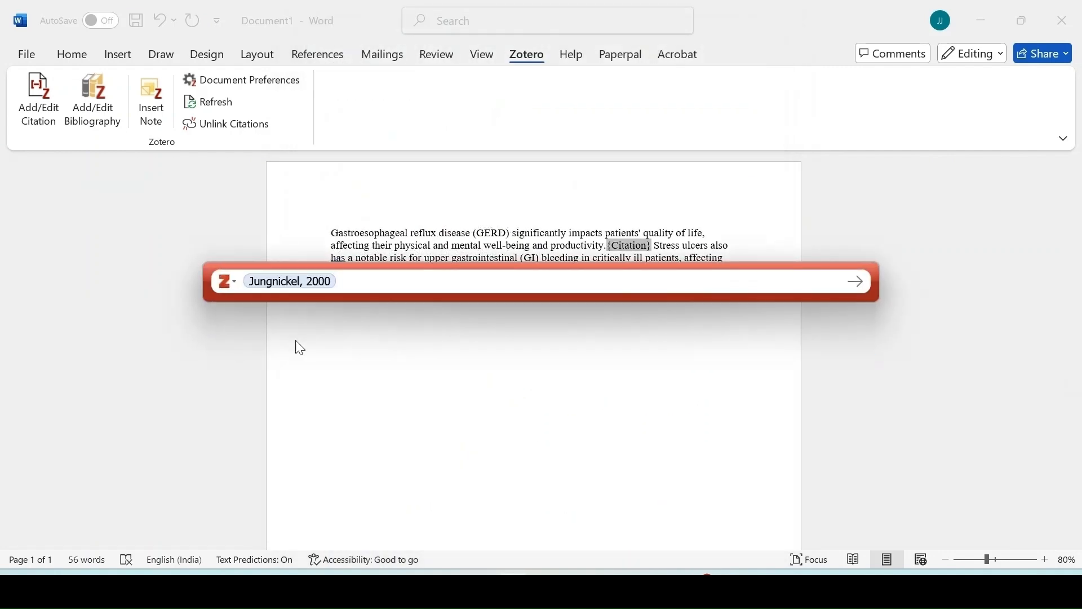
key("Return")
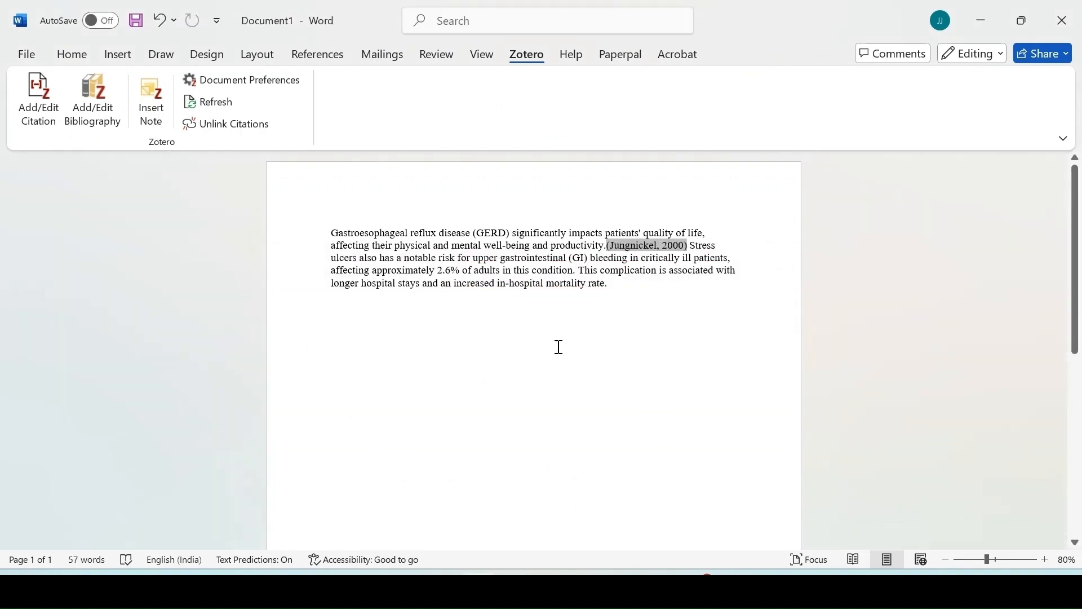
Cite the 2024 article "Proton Pump Inhibitors Versus Histamine-2 Receptor Blockers for Stress Ulcer Prophylaxis" with Zotero after "in-hospital mortality rate.".
left_click(612, 286)
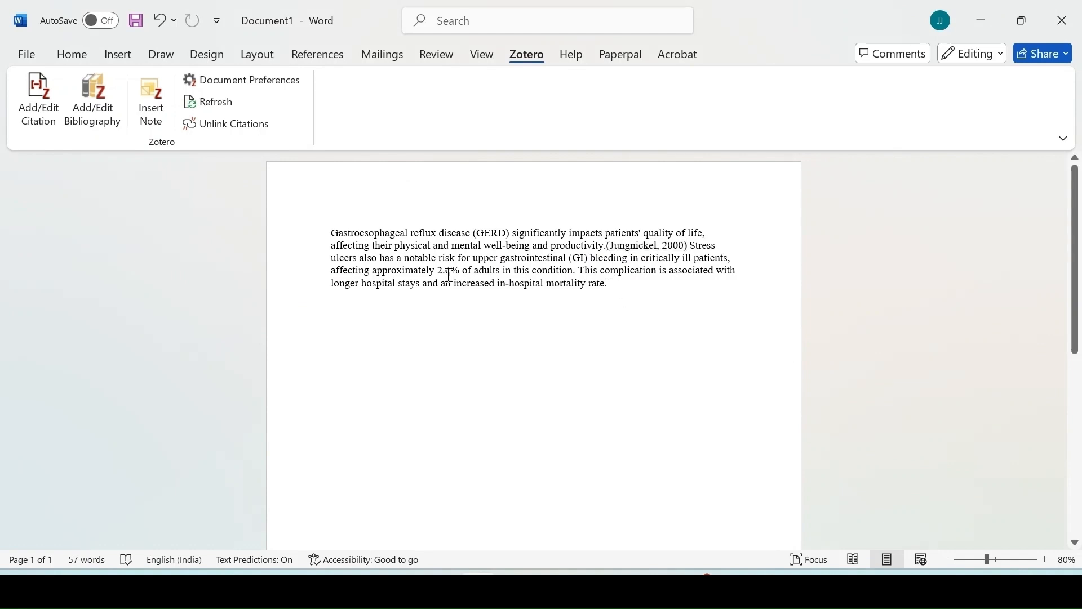
left_click(46, 100)
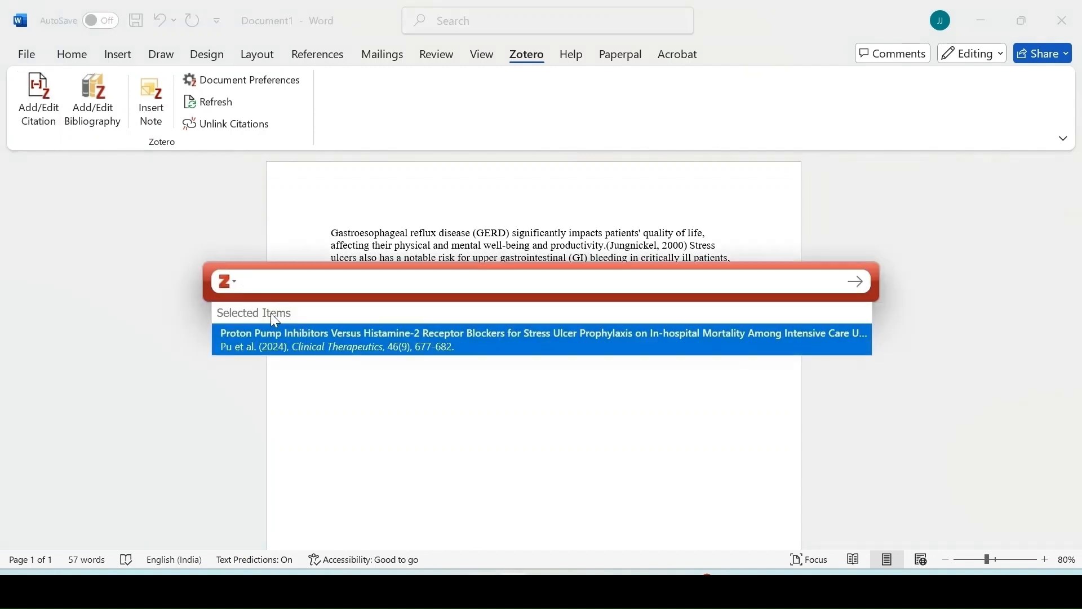
left_click(289, 337)
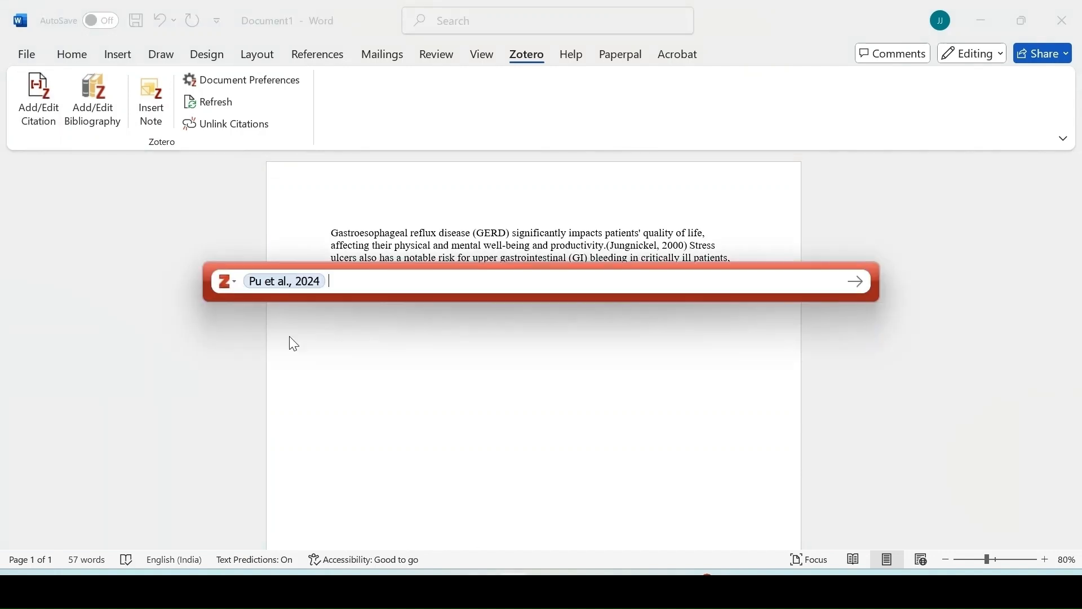
key("Return")
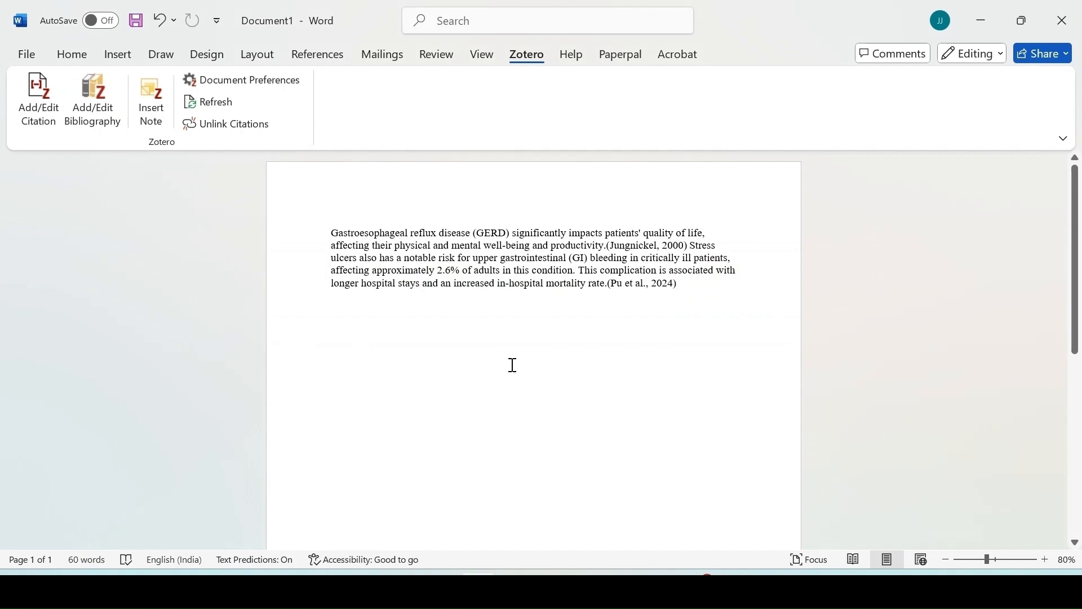
key("Return")
scroll(592, 316, "down", 1)
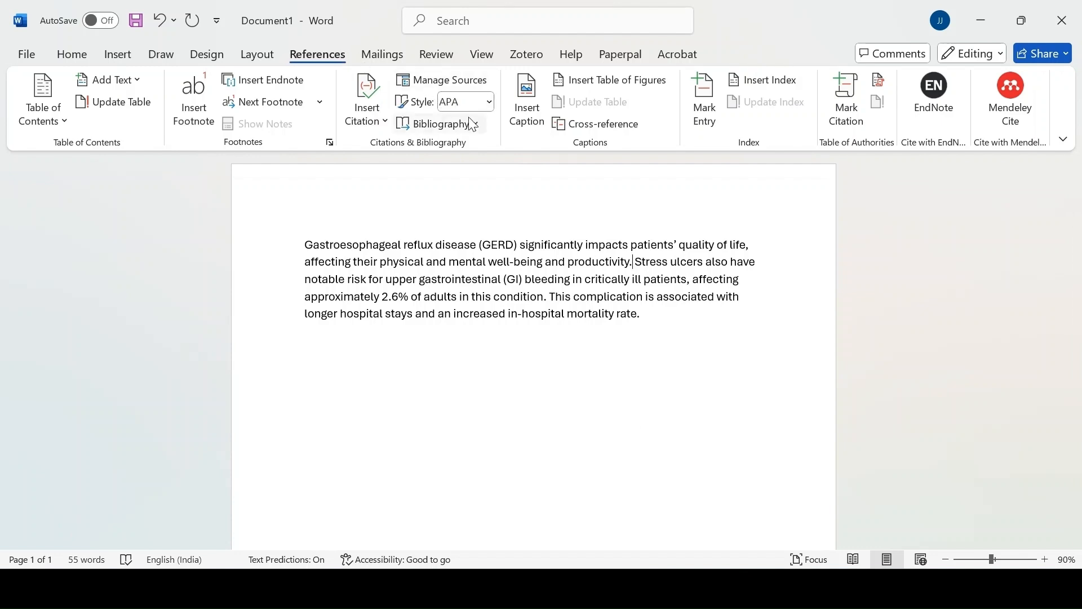
Set Word's citation style to IEEE and cite the 2024 article on proton pump inhibitors versus histamine-2 receptor blockers with Zotero after "productivity.".
left_click(489, 102)
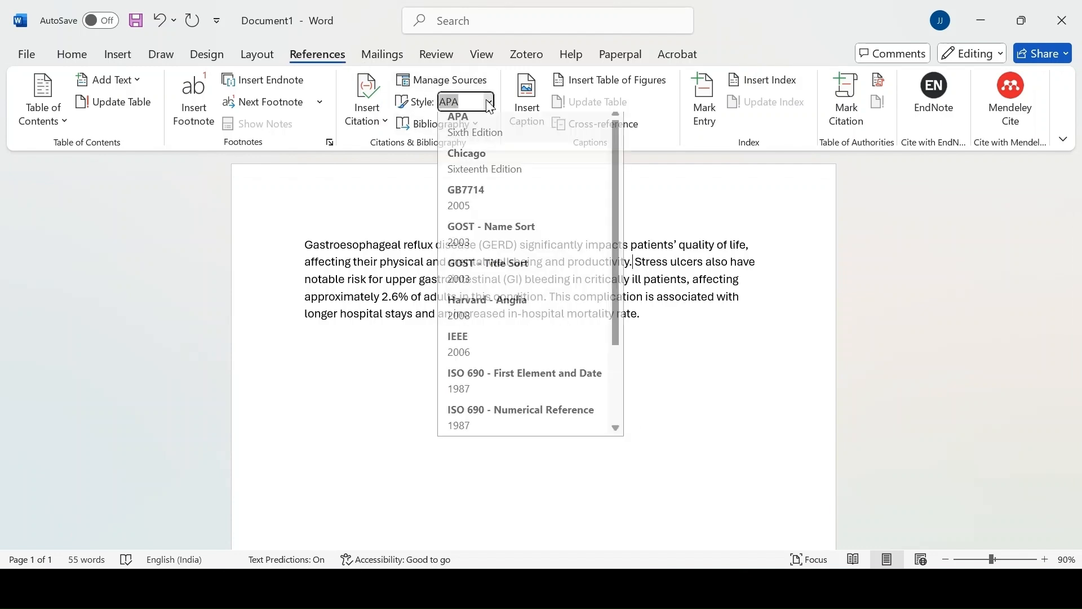
left_click(465, 354)
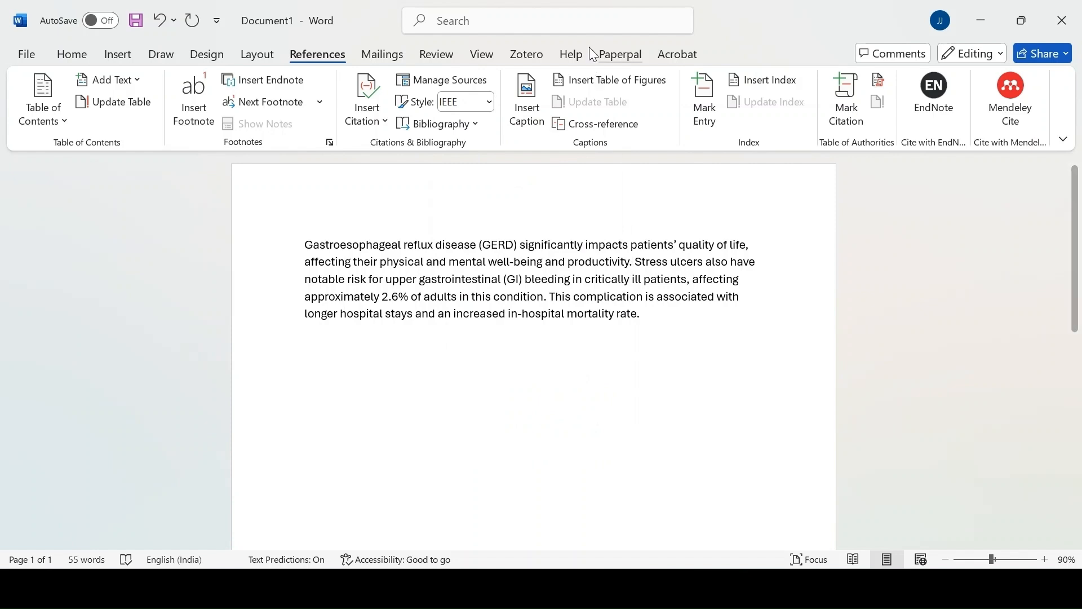
left_click(533, 54)
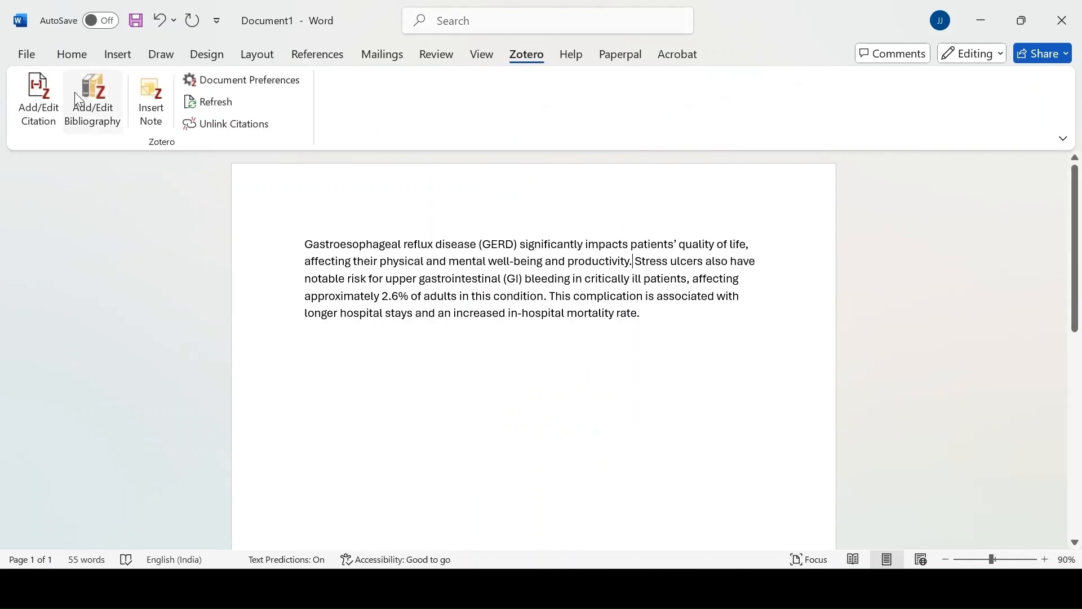
left_click(45, 87)
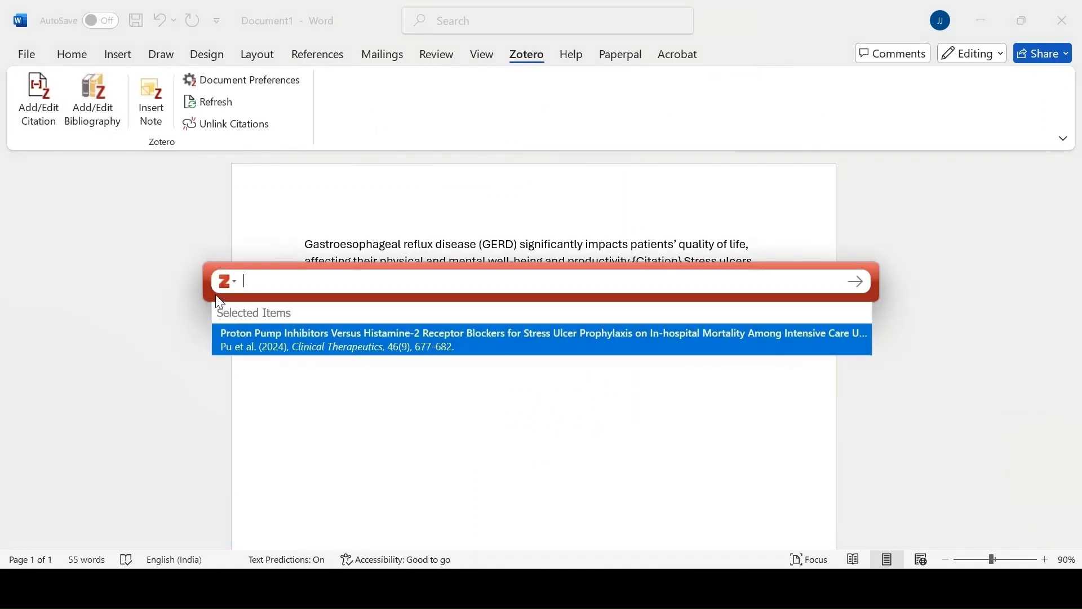
left_click(269, 330)
key("Return")
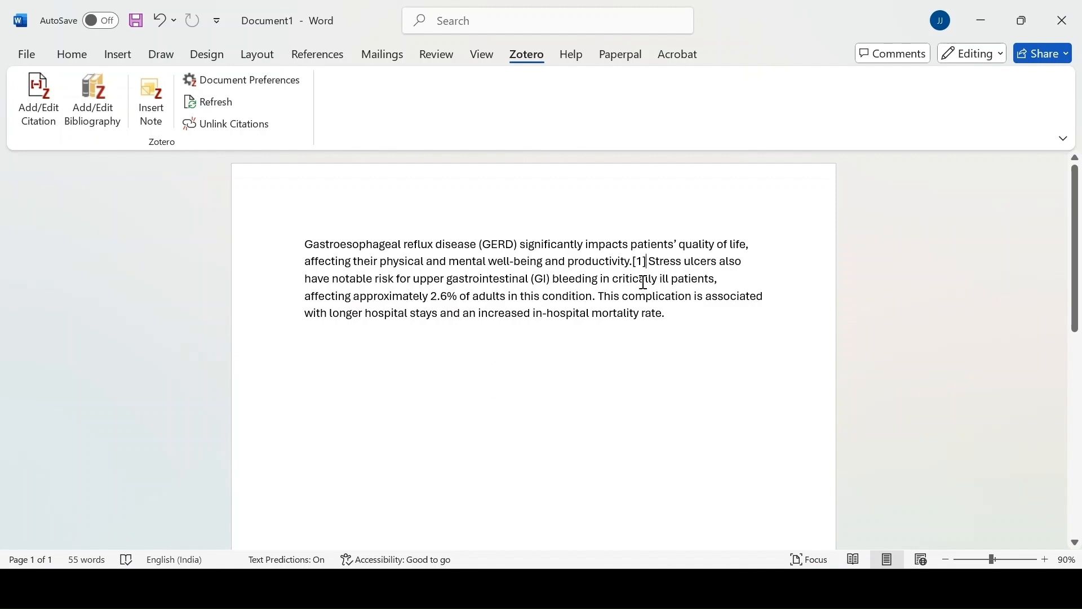
left_click(640, 261)
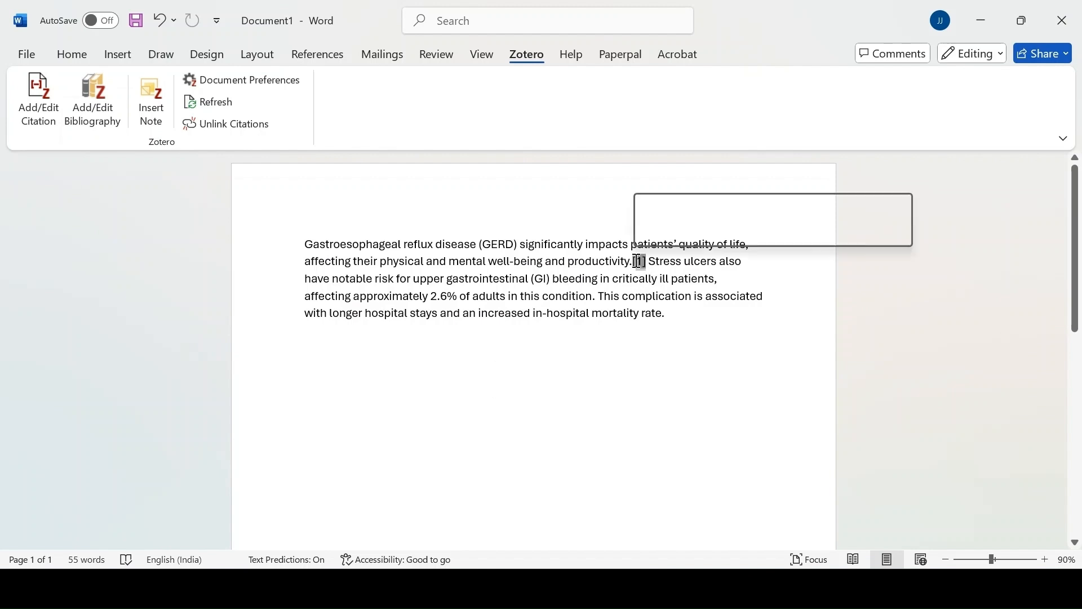
left_click(668, 357)
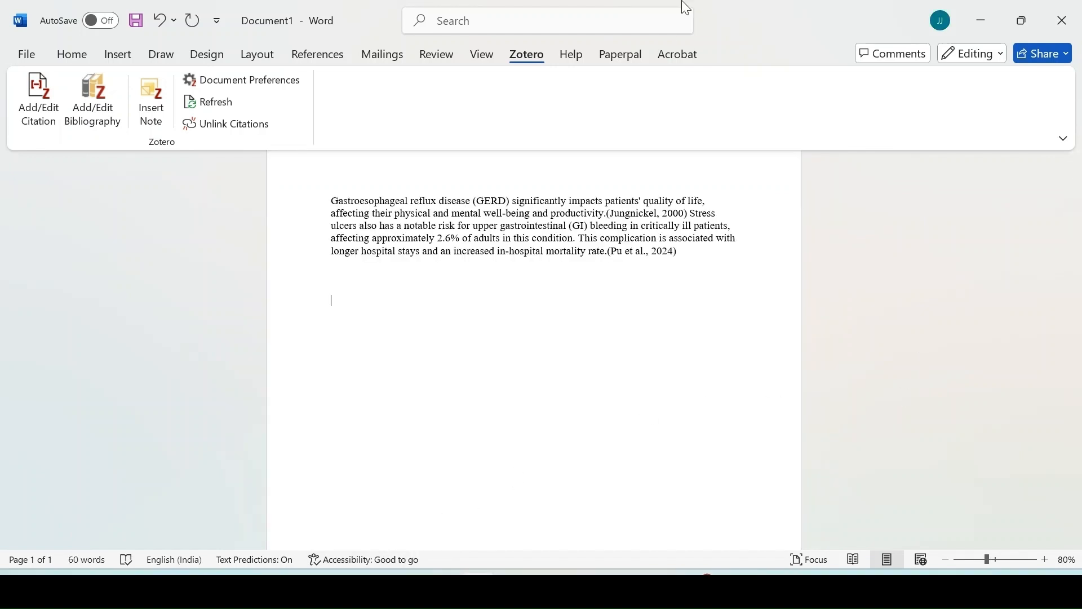
Add the heading "References" below the paragraph and insert the Zotero bibliography under it.
type("References")
left_click(100, 79)
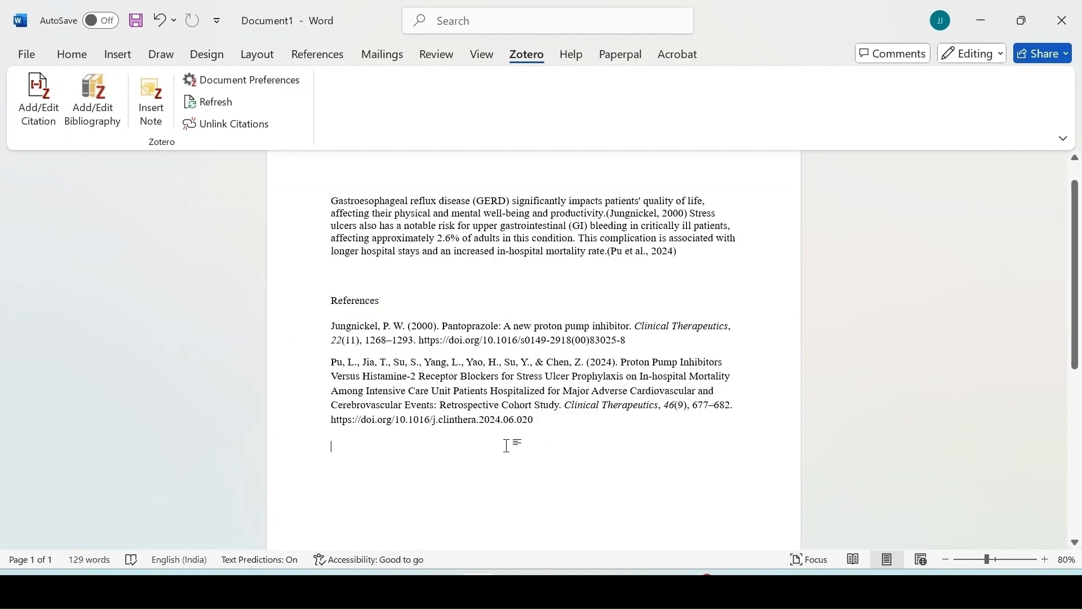
scroll(426, 237, "up", 1)
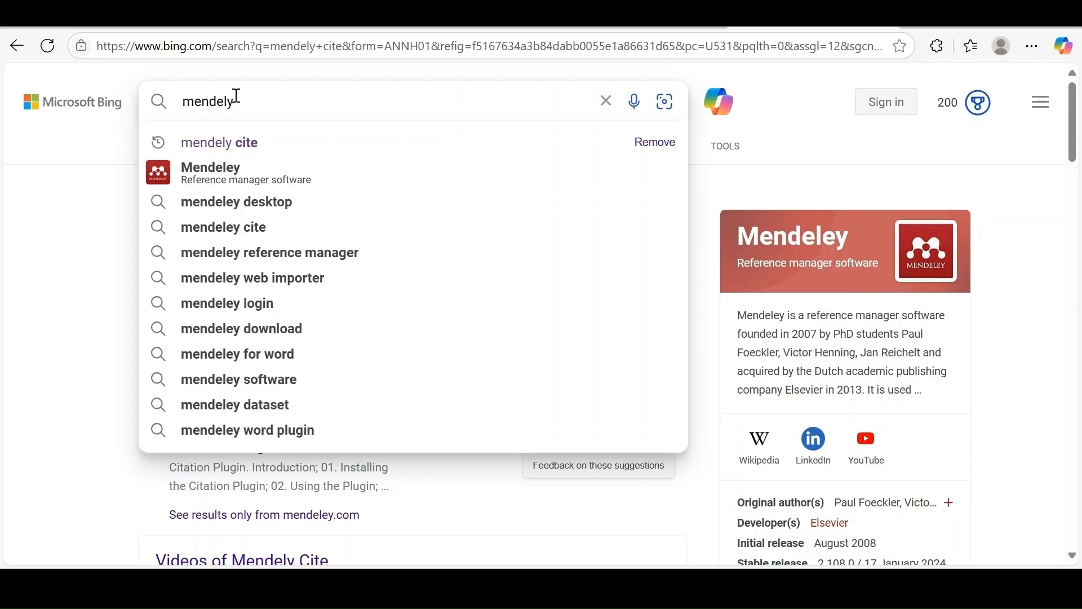
Search Bing for Mendeley and open the Mendeley - Reference Management Software website.
left_click(229, 169)
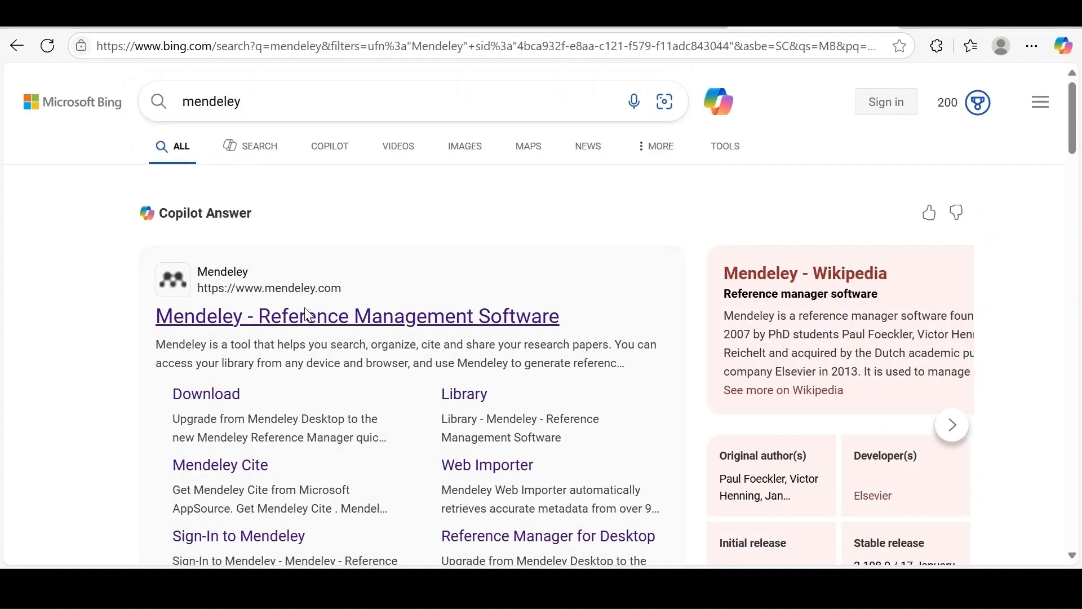
left_click(304, 314)
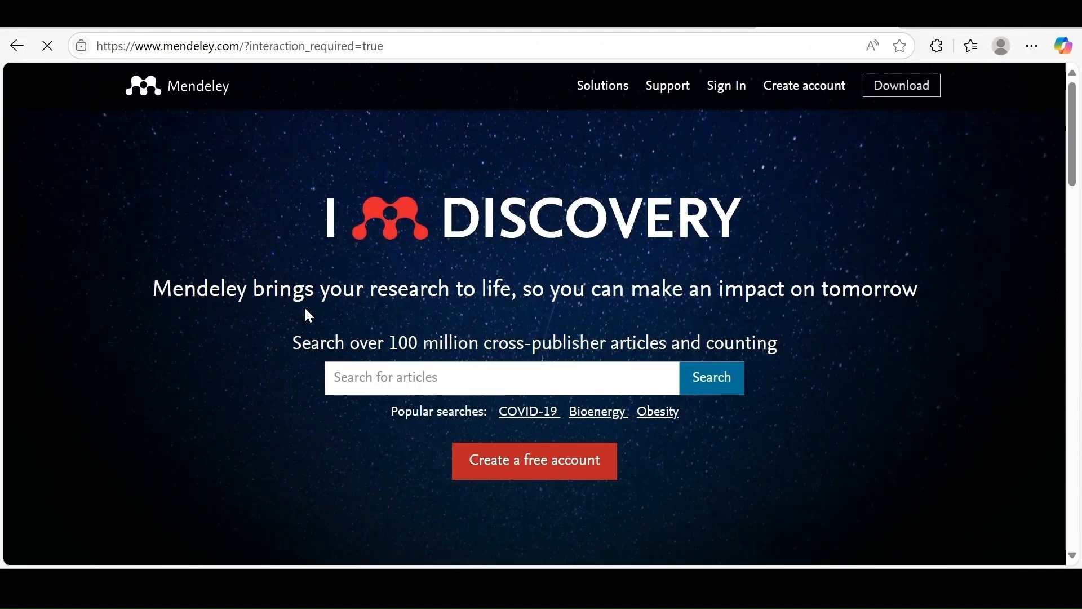
scroll(399, 302, "down", 2)
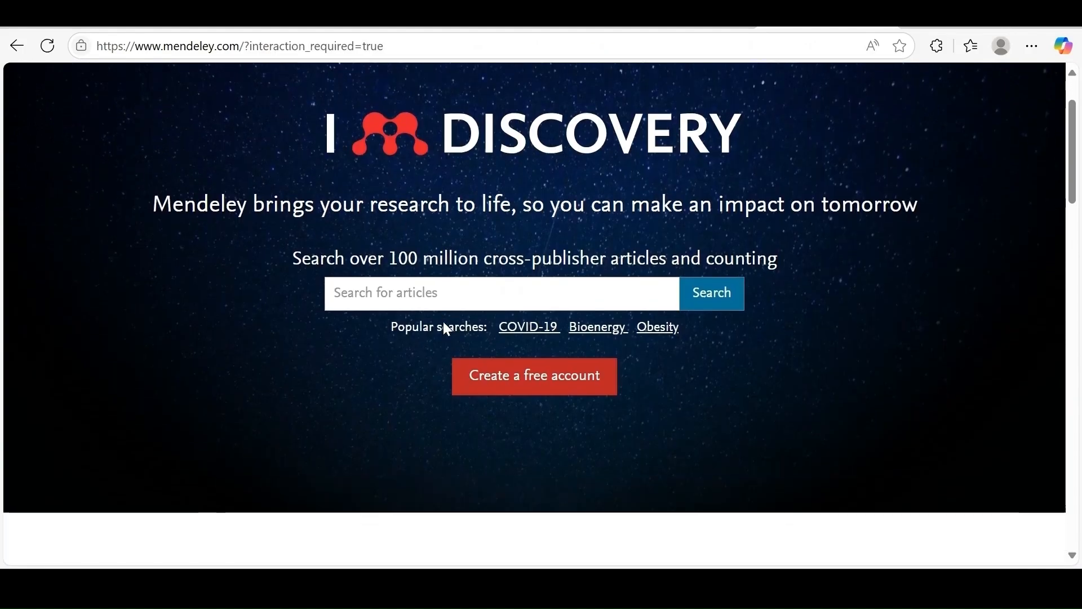
Open Mendeley's free account registration, look over the Elsevier welcome form and close it.
left_click(499, 389)
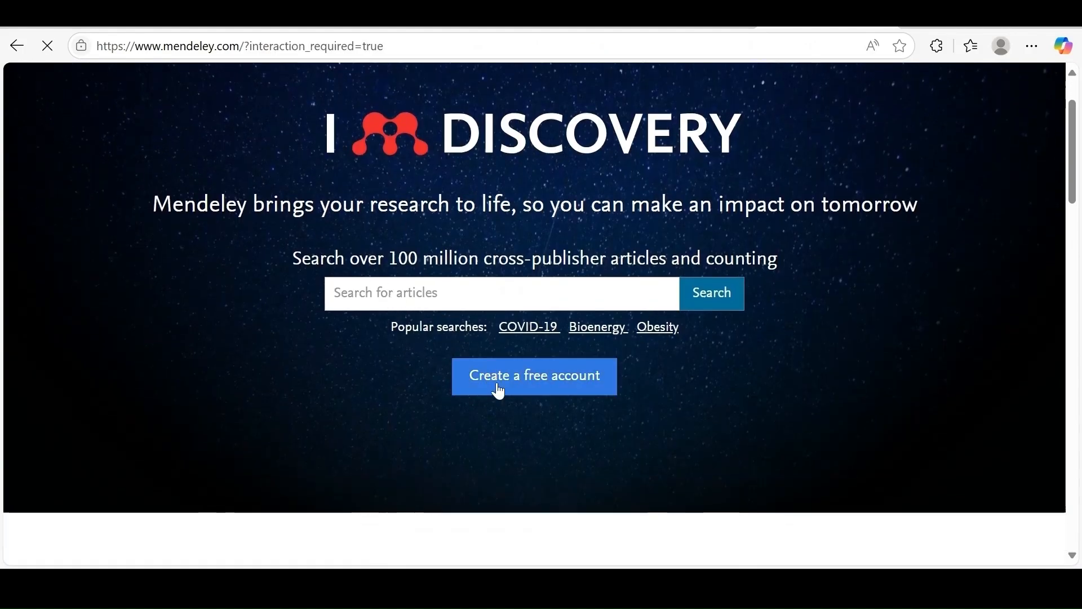
scroll(496, 392, "down", 2)
scroll(496, 388, "down", 4)
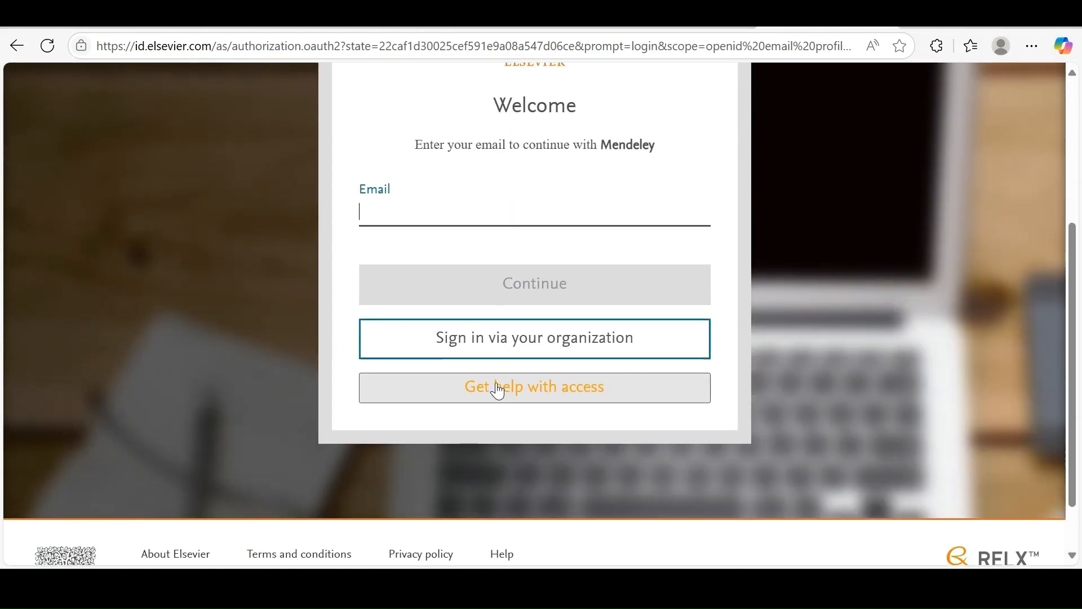
scroll(497, 389, "up", 3)
scroll(561, 350, "down", 2)
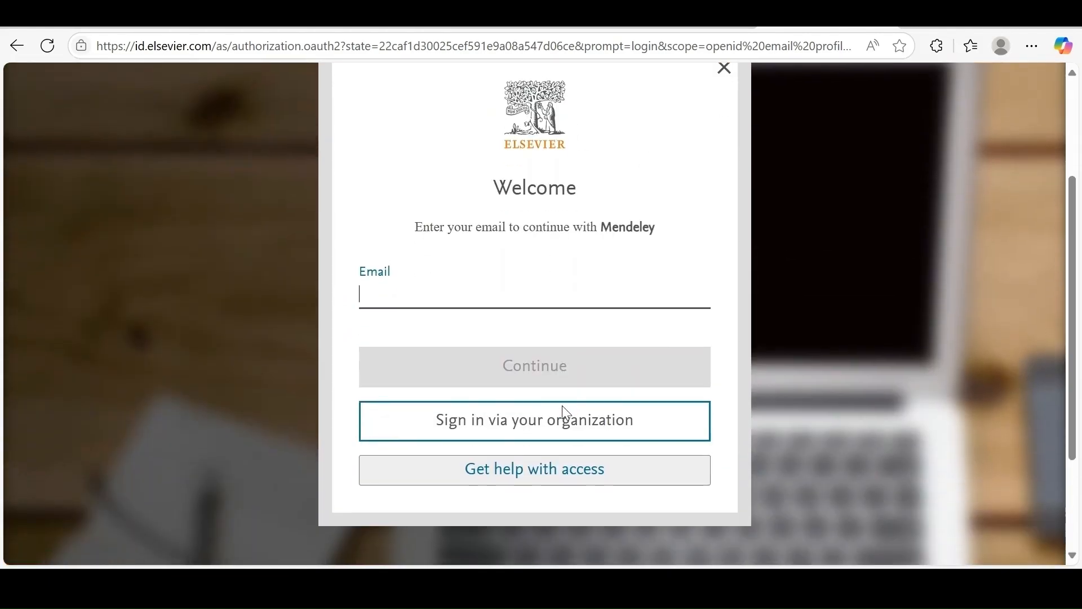
left_click(725, 72)
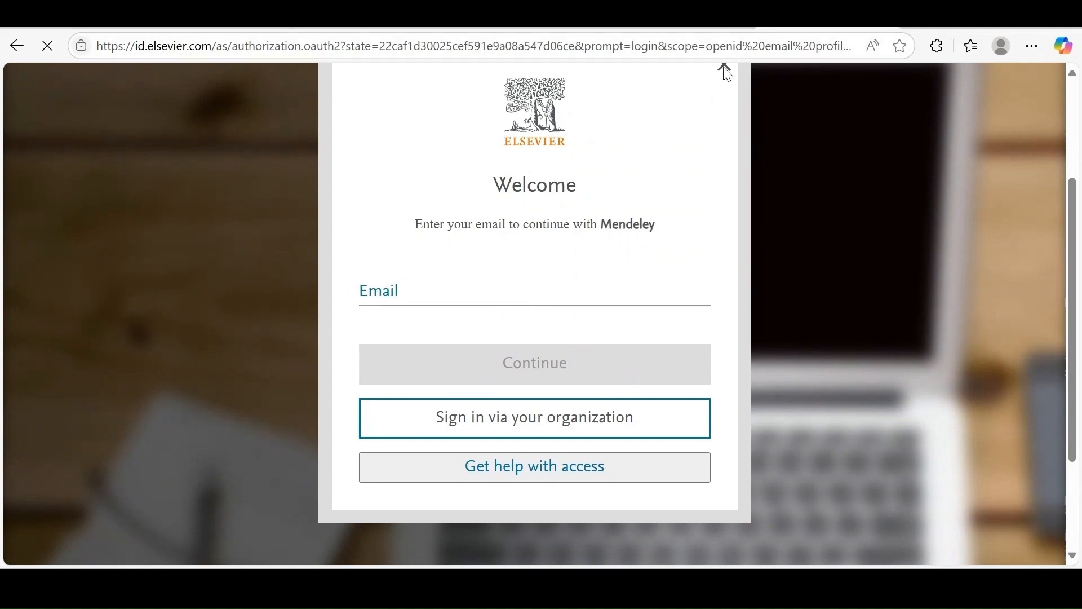
Switch to Mendeley Reference Manager, start adding a reference manually and look through the fields of the Journal Article form.
key("alt+Tab")
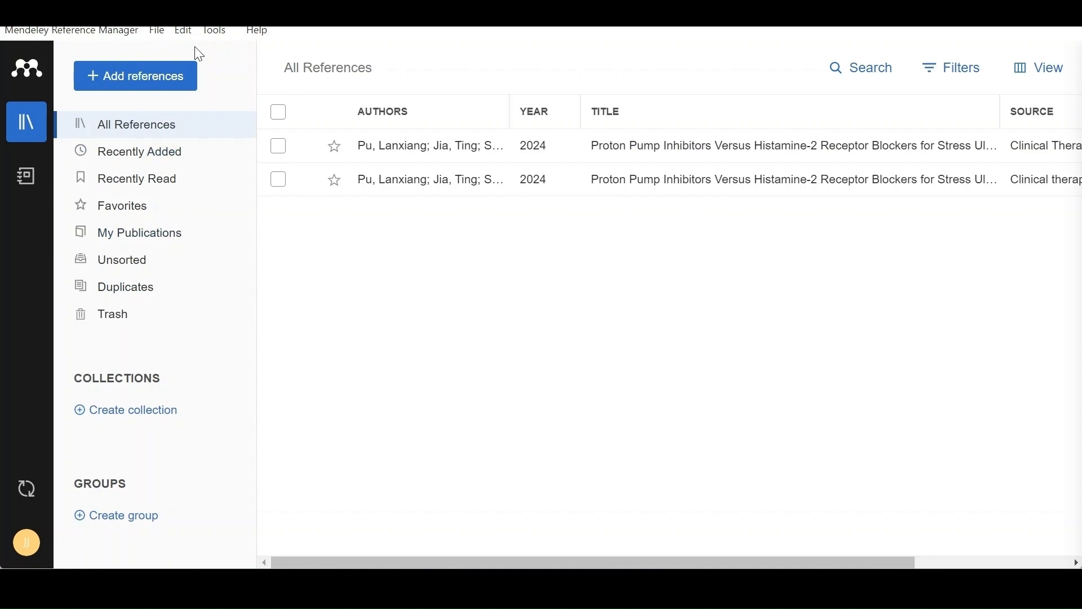
left_click(174, 77)
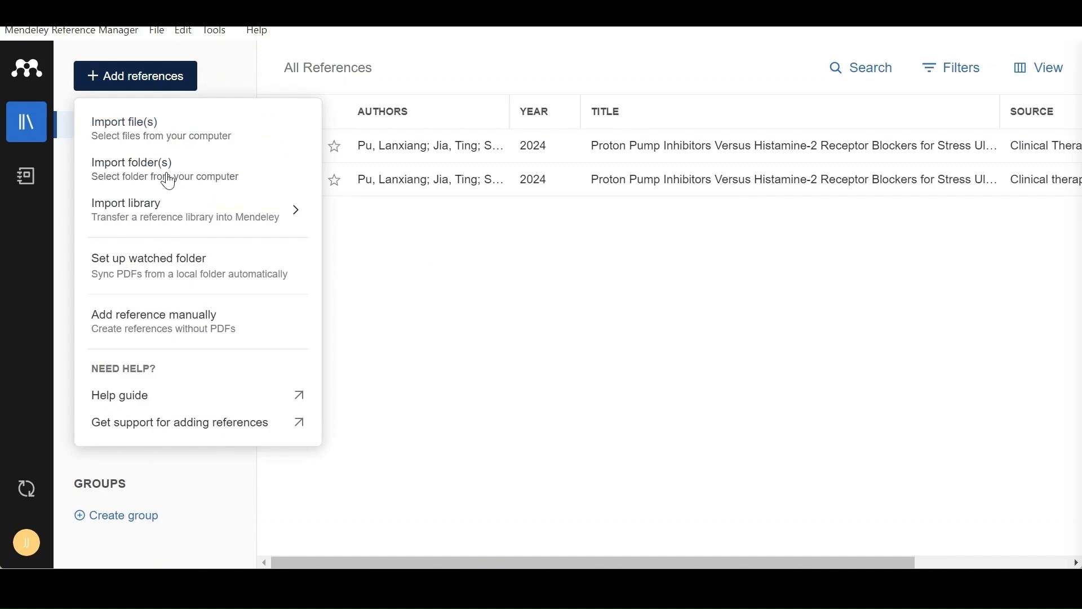
left_click(153, 333)
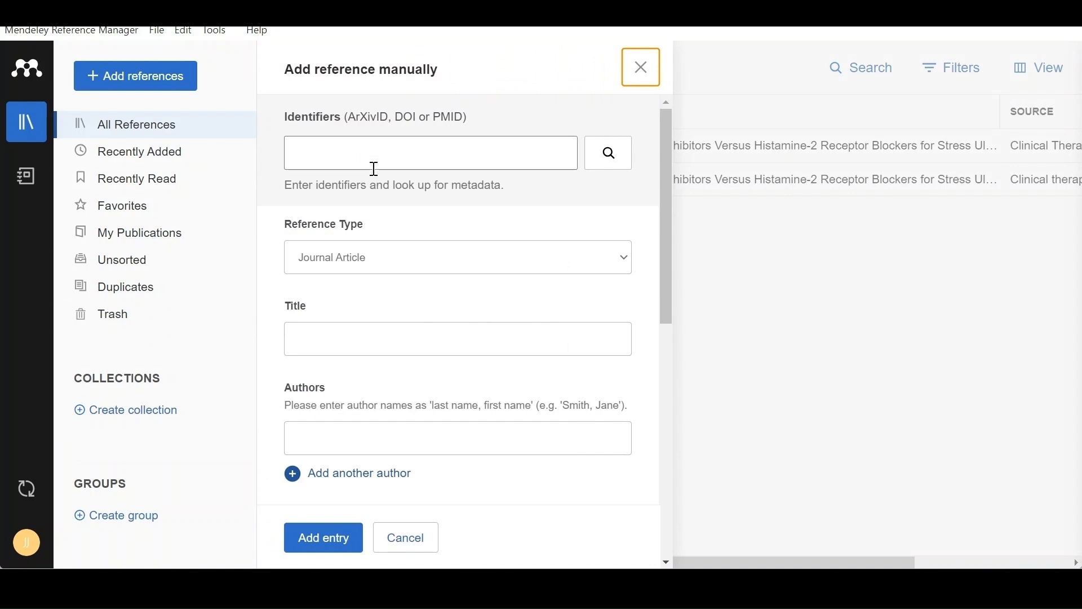
scroll(401, 284, "down", 2)
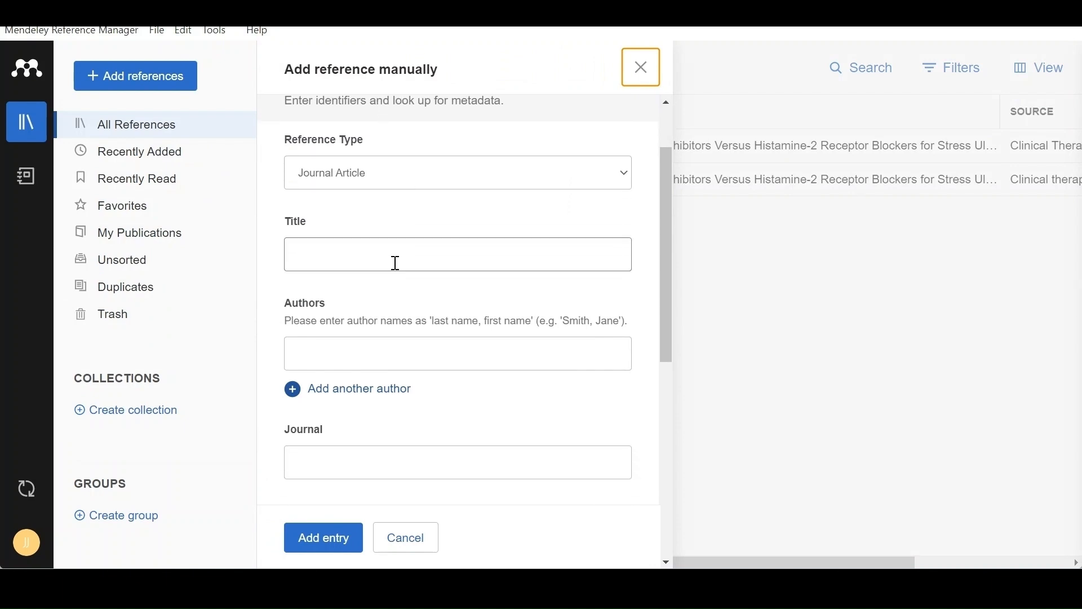
left_click(399, 175)
left_click(266, 235)
scroll(411, 259, "down", 1)
scroll(391, 319, "down", 6)
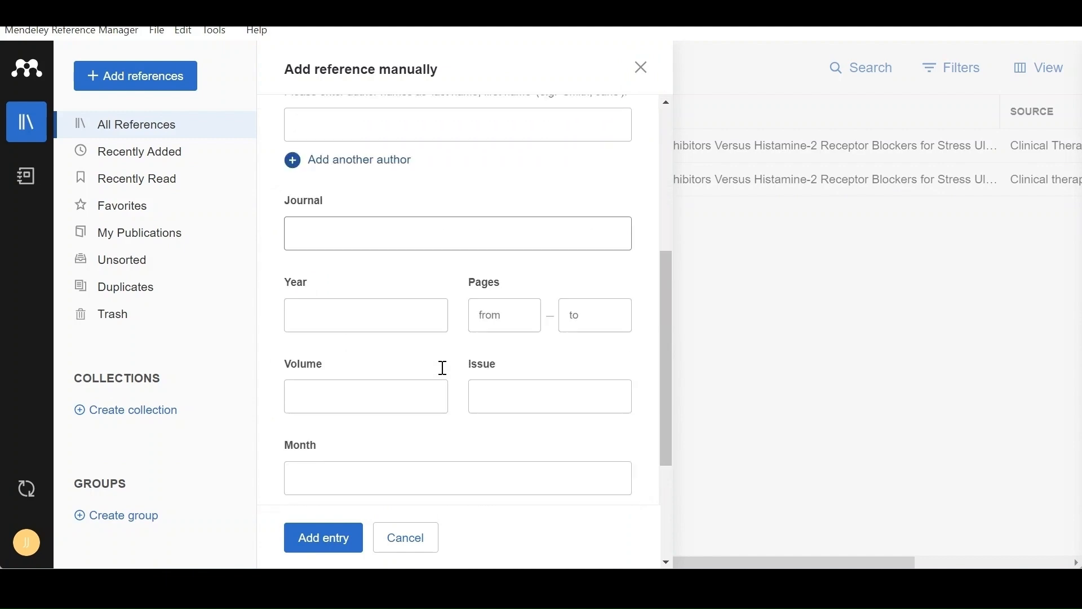
scroll(416, 367, "up", 9)
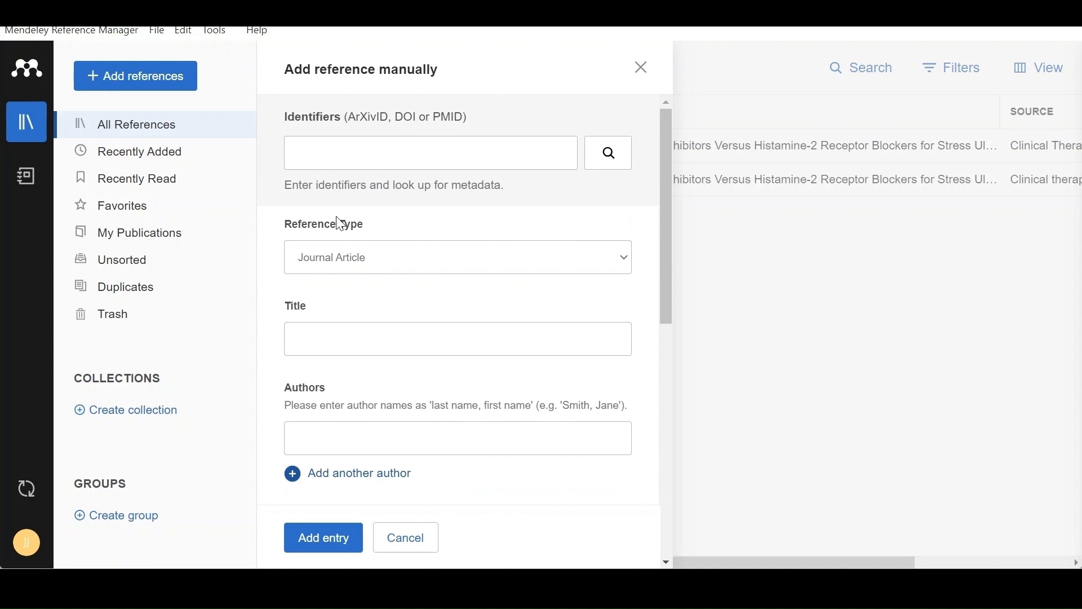
Switch to the PubMed page "Proton pump inhibitor use: systematic review of global trends and practices" and copy its PMID.
mouse_move(290, 586)
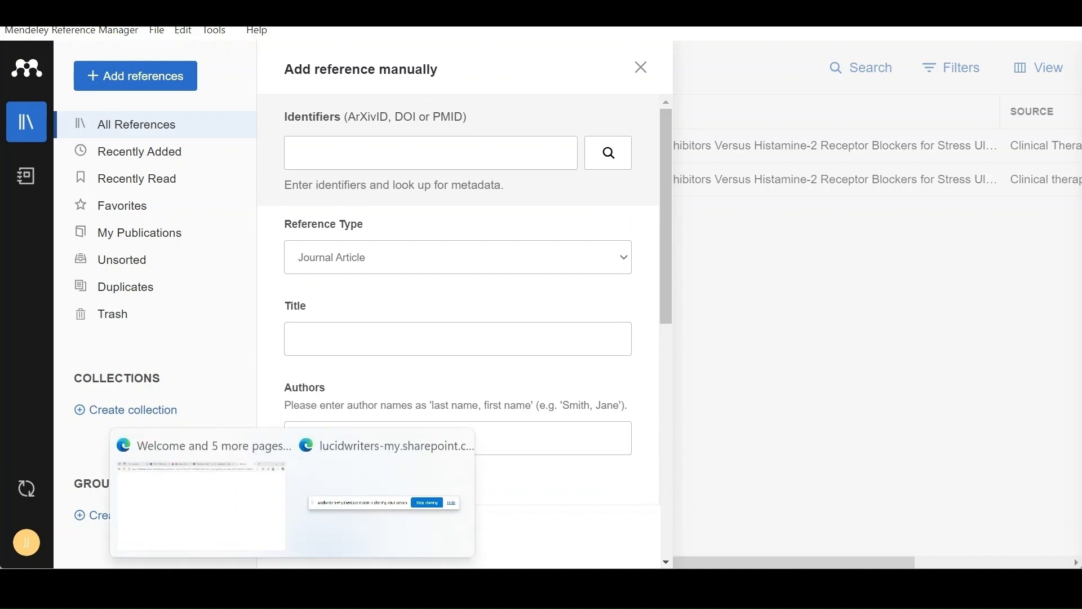
left_click(265, 541)
left_click(552, 16)
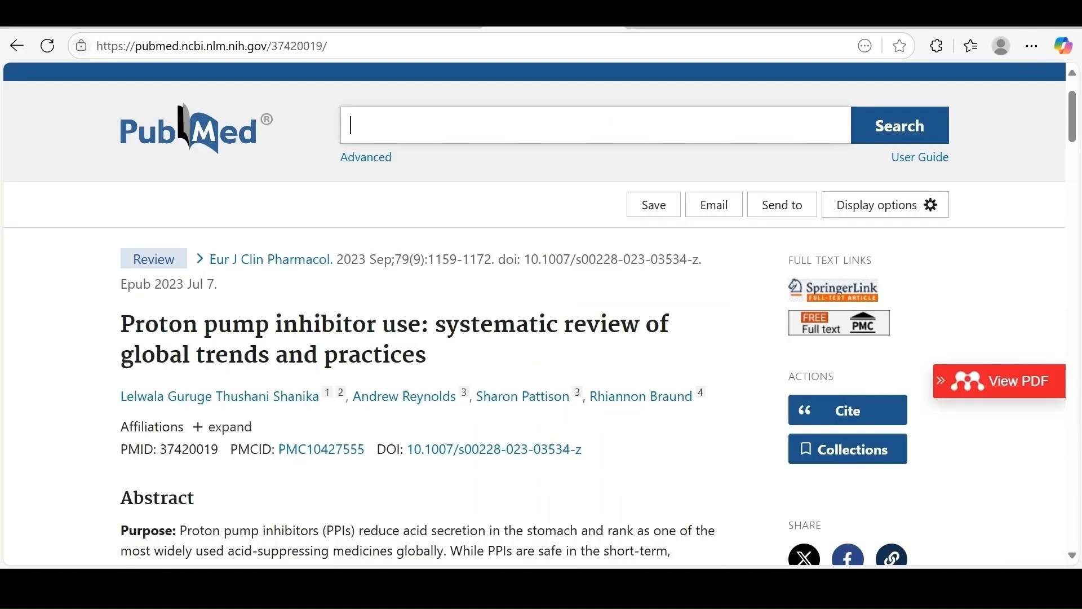
scroll(204, 478, "down", 2)
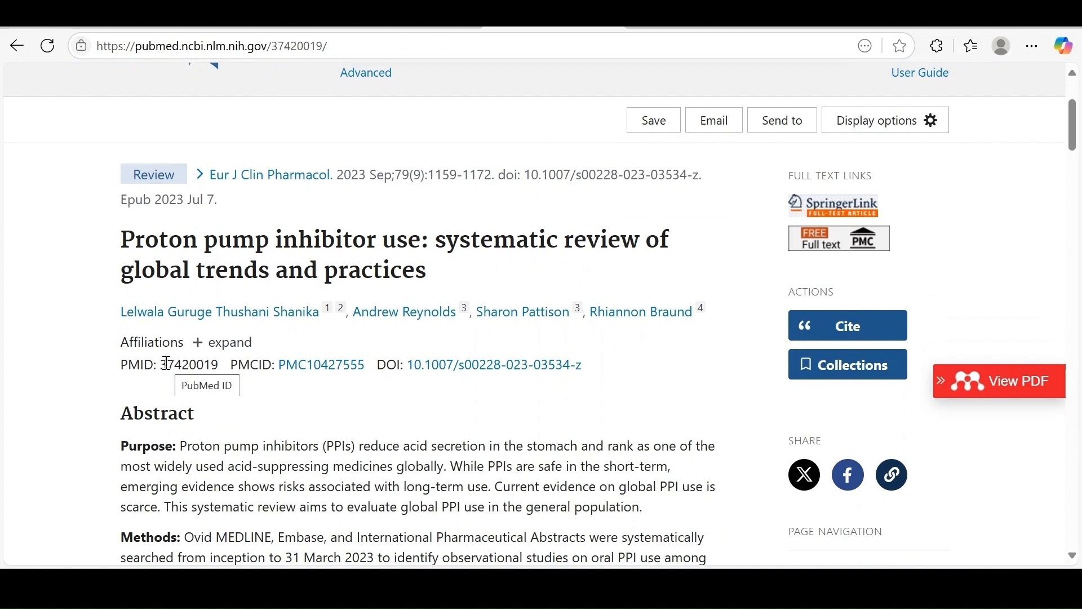
left_click_drag(162, 365, 217, 366)
key("ctrl+c")
right_click(208, 365)
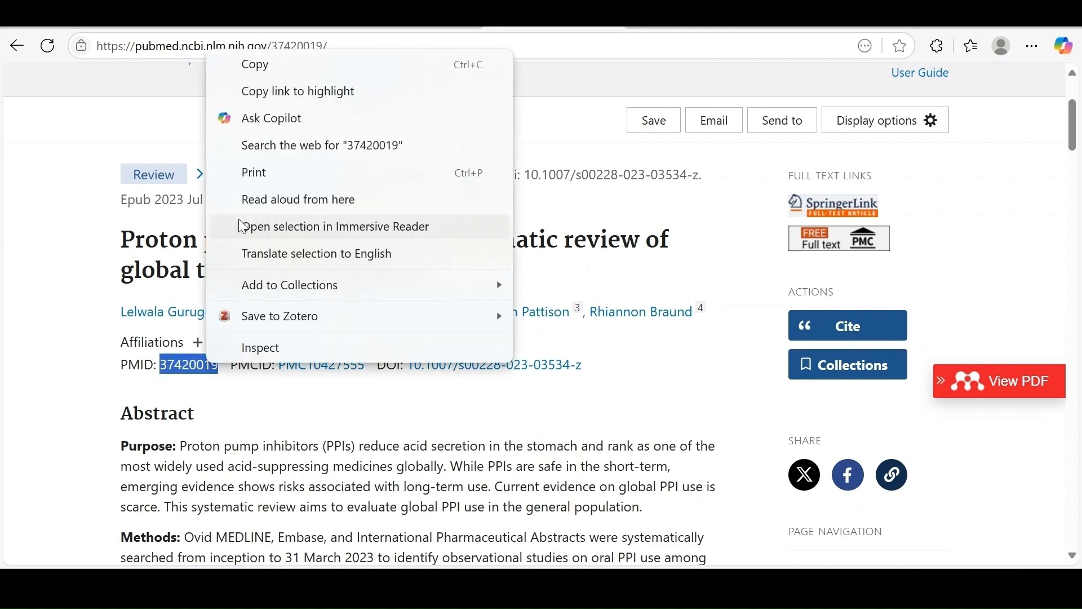
left_click(256, 65)
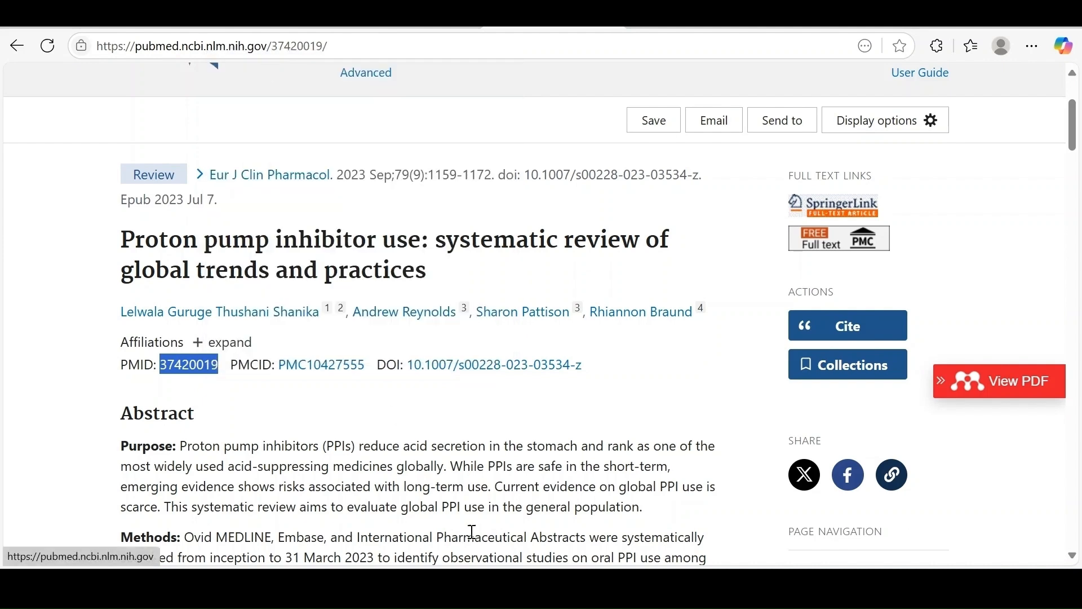
Return to Mendeley Reference Manager, enter 37420019 as the reference's identifier and look up its metadata.
mouse_move(515, 587)
left_click(403, 586)
left_click(341, 152)
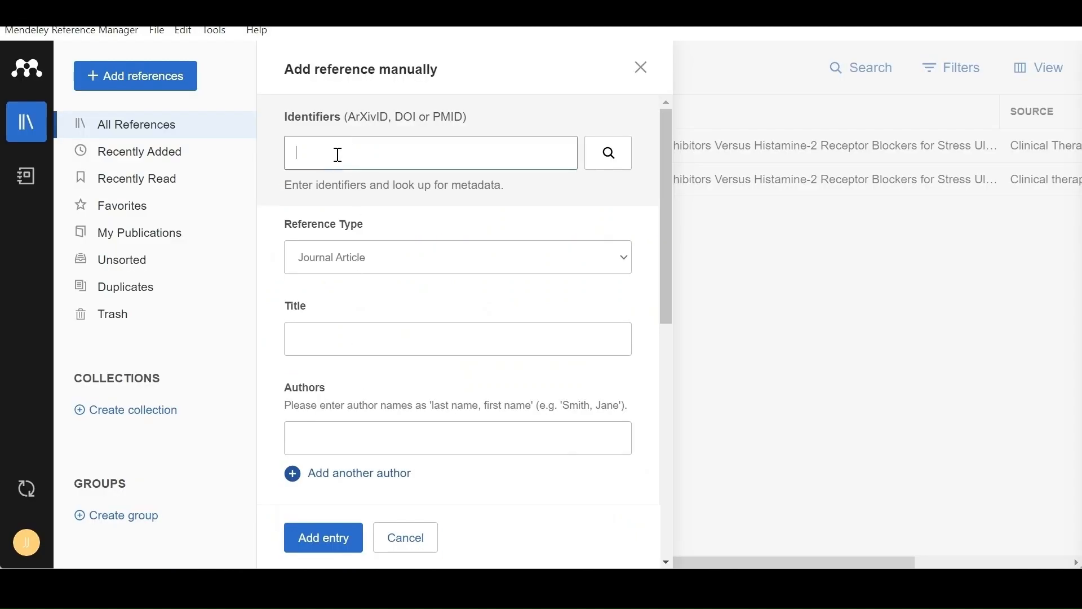
key("ctrl+v")
left_click(626, 153)
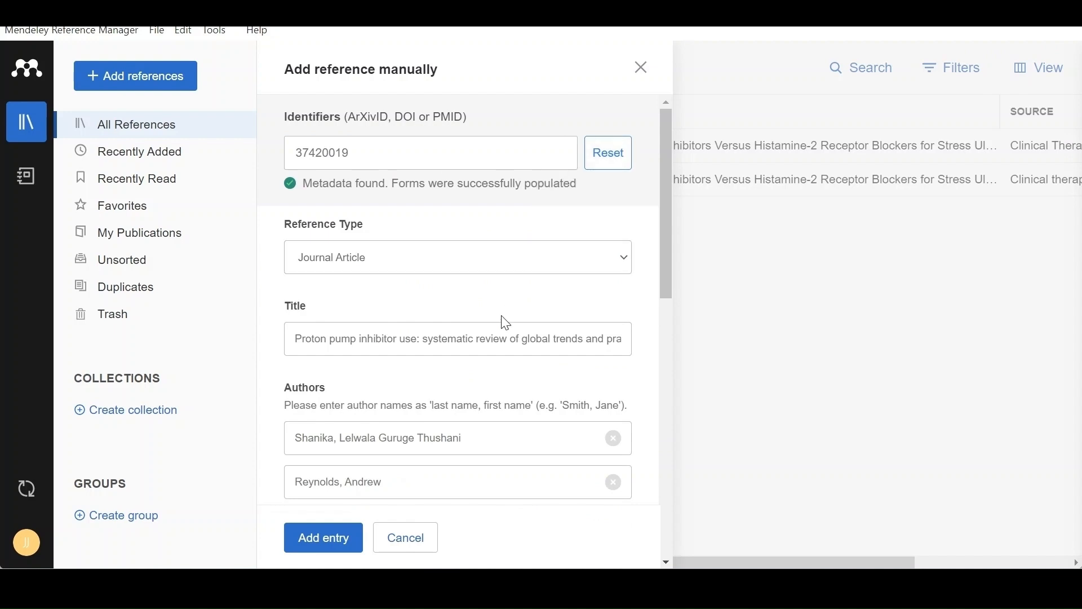
Review the filled-in title, authors, publication details and abstract of the new reference and add it to the library.
scroll(502, 321, "down", 3)
scroll(502, 321, "up", 3)
scroll(332, 345, "down", 7)
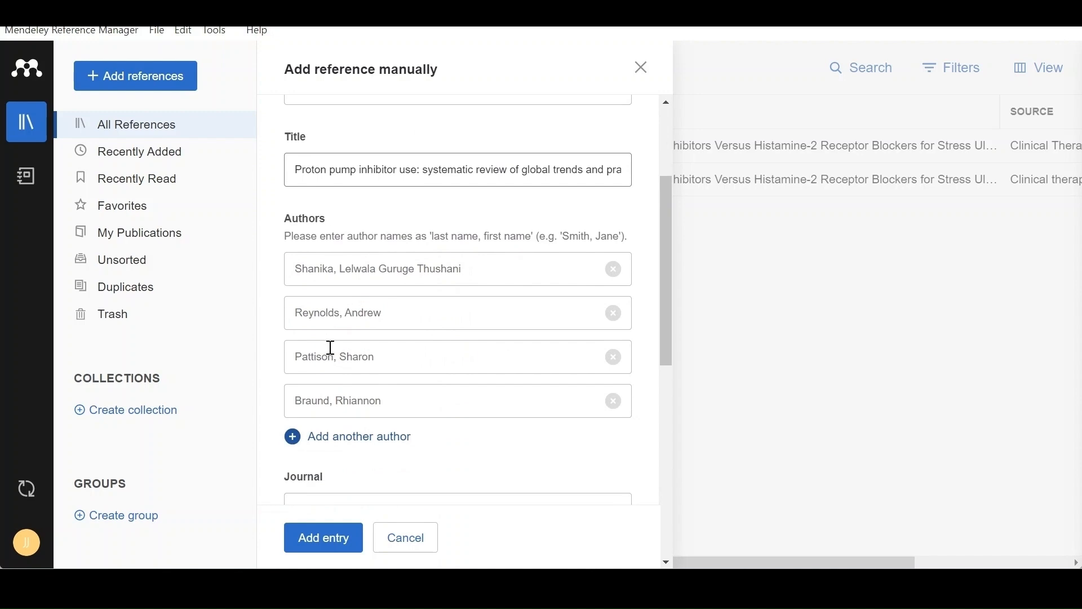
scroll(331, 347, "down", 3)
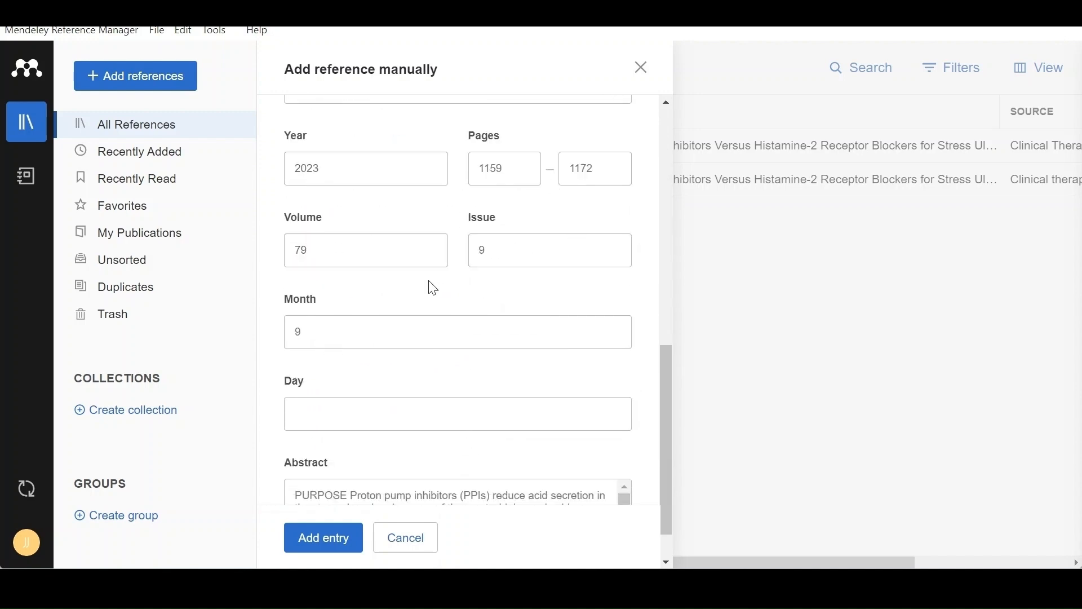
scroll(338, 259, "down", 1)
scroll(465, 454, "down", 5)
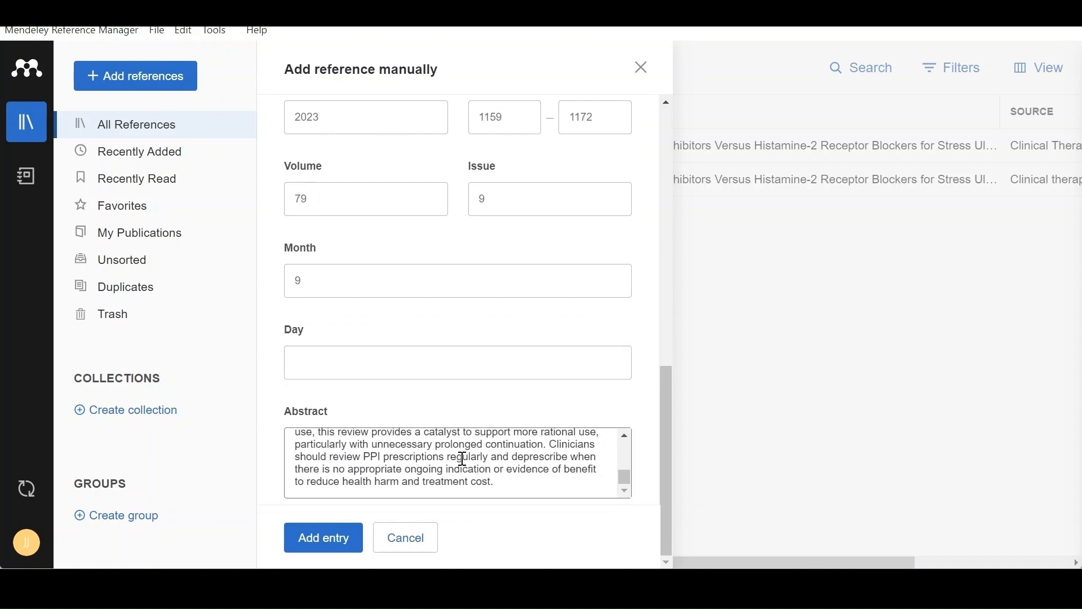
left_click(319, 550)
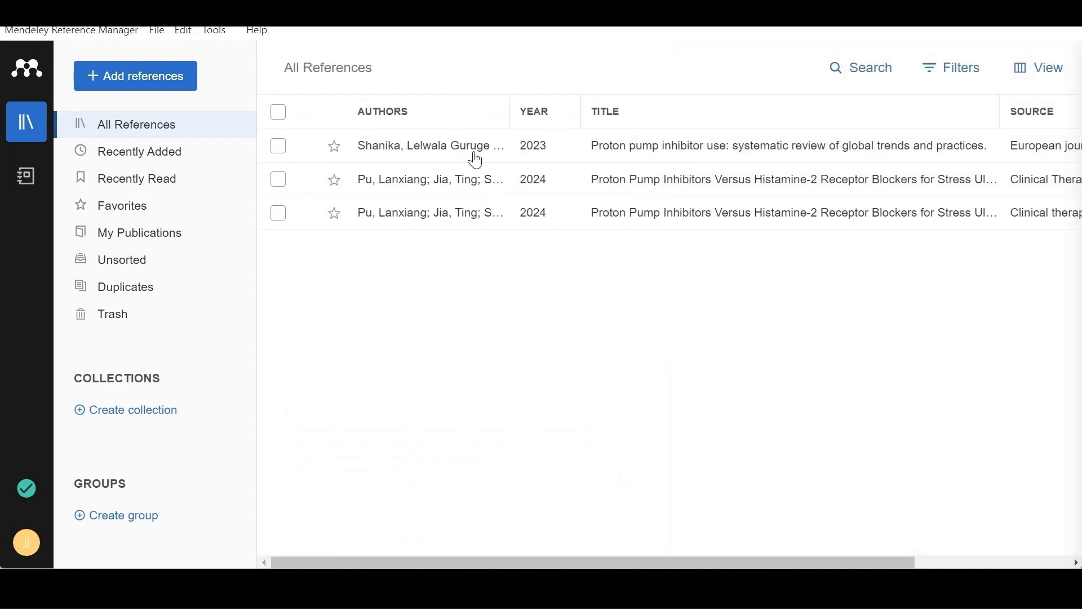
Import the PDF file Lelwala_2023 from the Downloads folder into the library.
left_click_drag(802, 565, 750, 561)
left_click(189, 76)
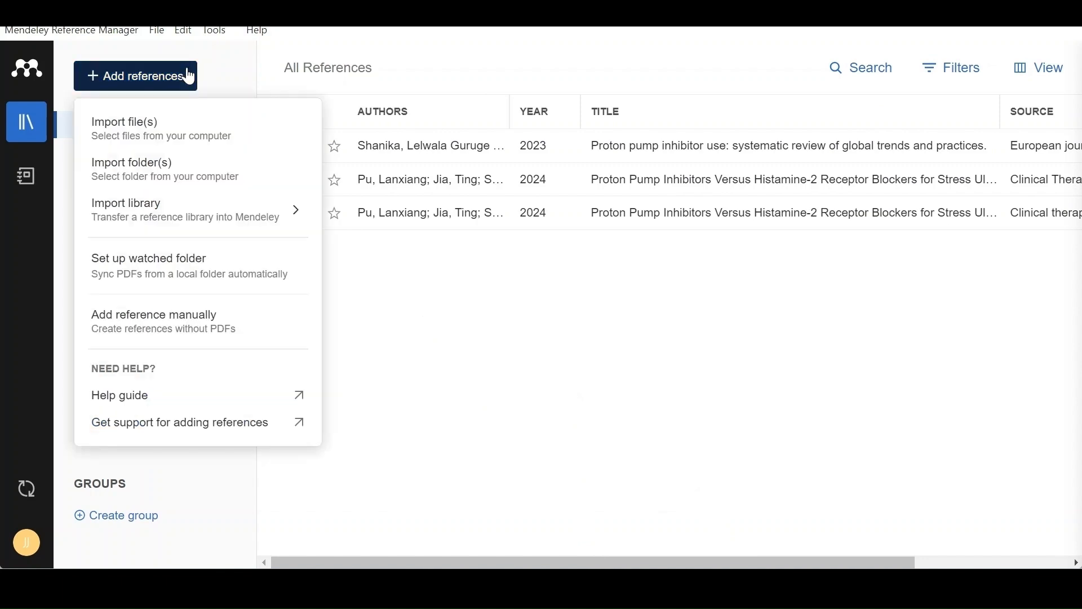
left_click(160, 139)
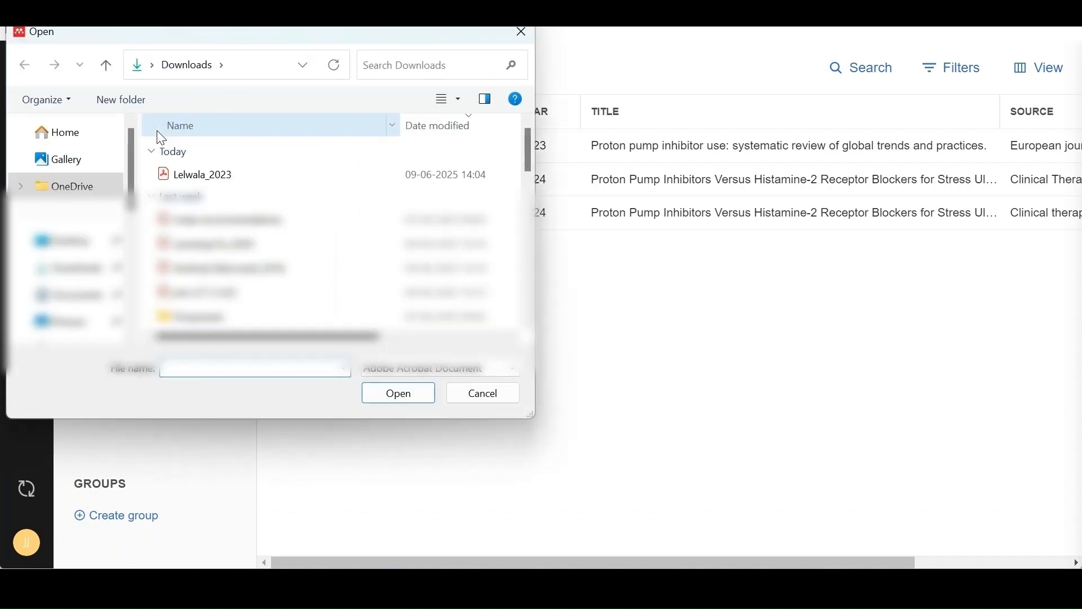
left_click(204, 176)
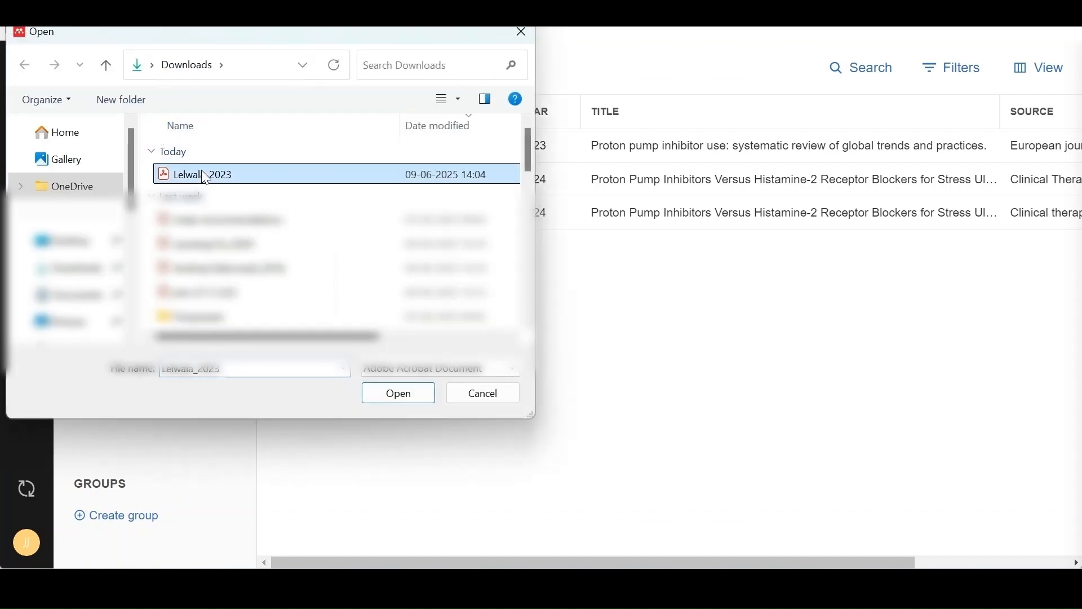
left_click(420, 394)
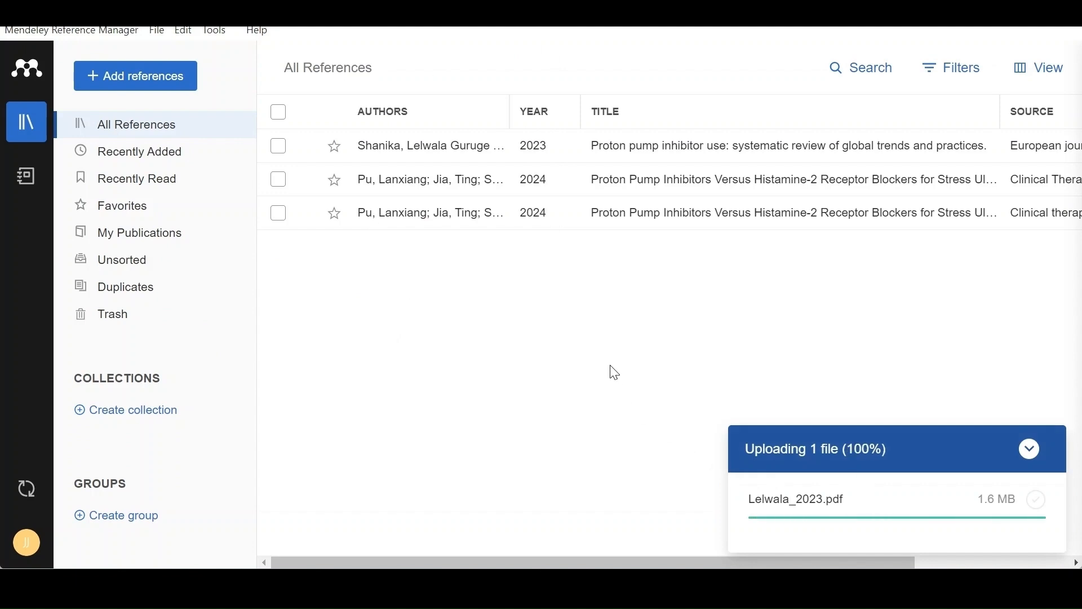
Open the PDF attached to the newly imported proton pump inhibitor review and look through its first page.
left_click_drag(566, 562, 720, 563)
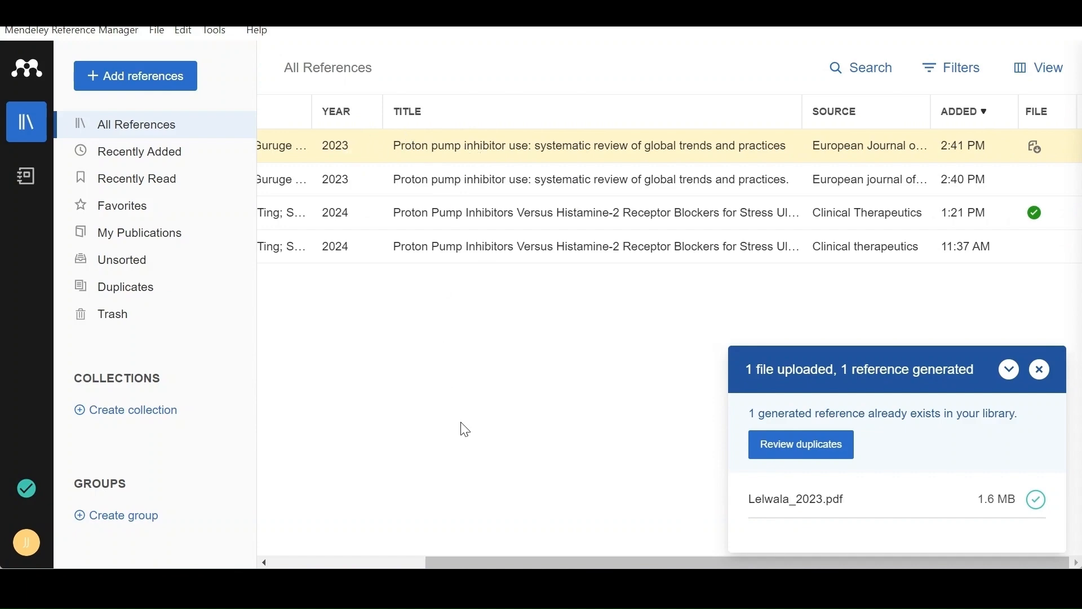
mouse_move(490, 563)
left_mouse_down()
mouse_move(421, 562)
mouse_move(489, 562)
left_mouse_up()
left_click(1041, 149)
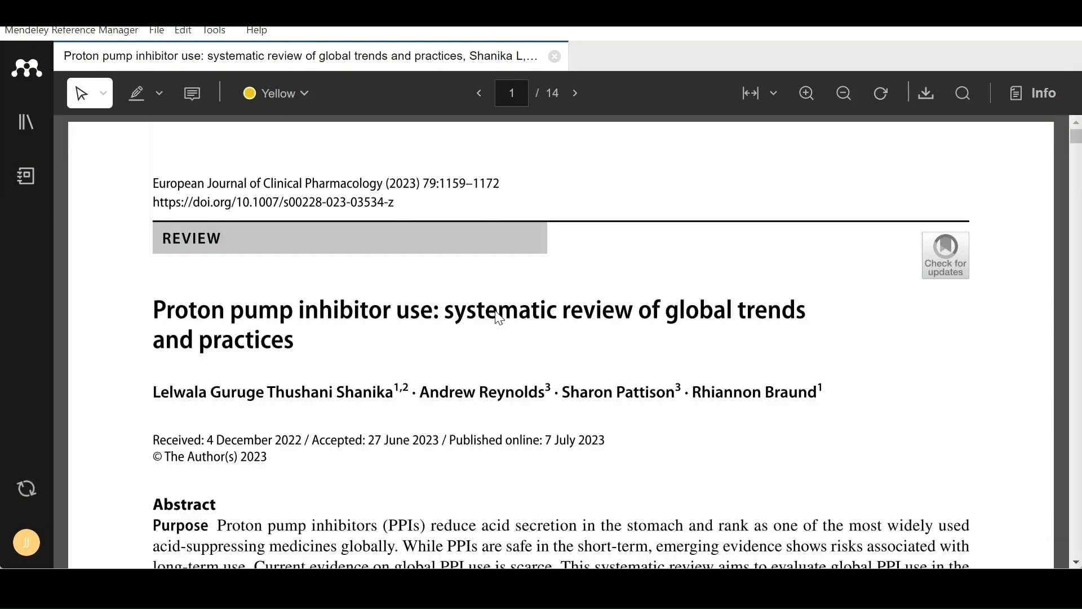
scroll(500, 318, "down", 10)
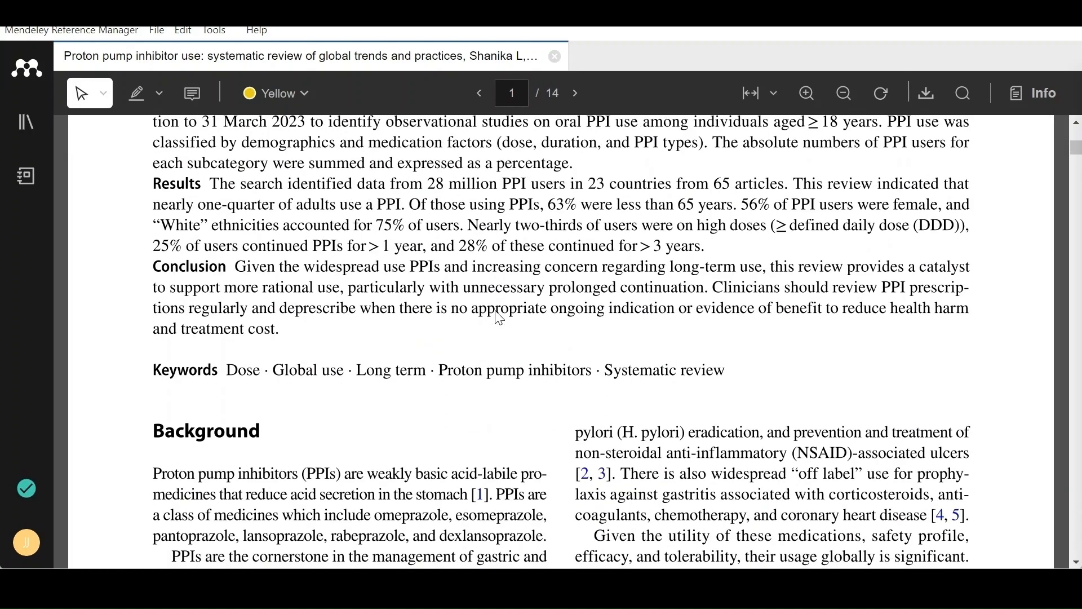
Highlight the first Background paragraph on PPIs and the passage on serious long-term side effects in yellow.
left_click(159, 92)
left_click(149, 144)
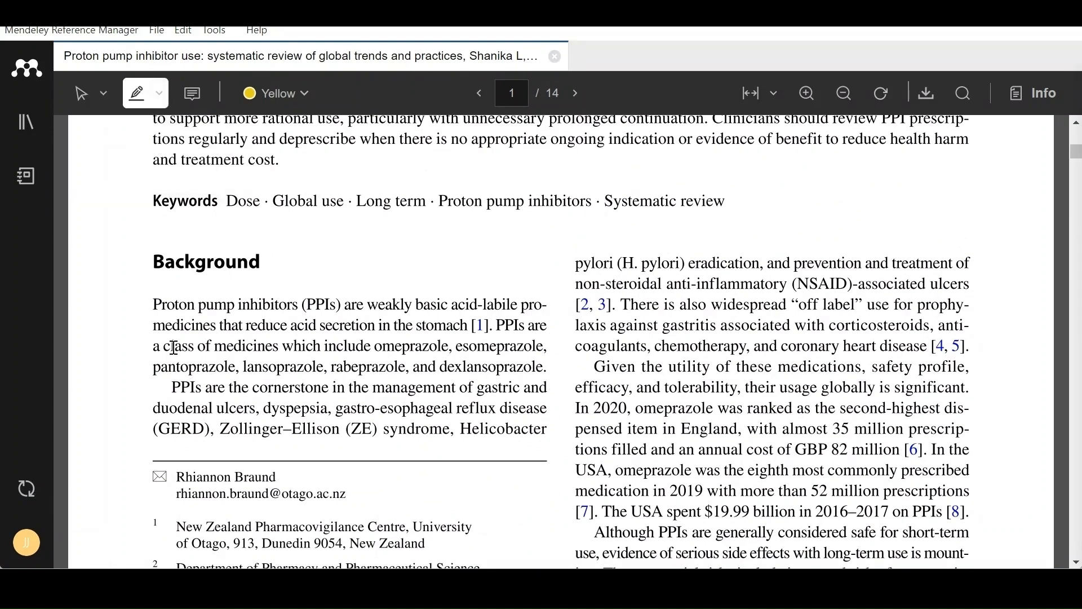
left_click_drag(156, 303, 519, 367)
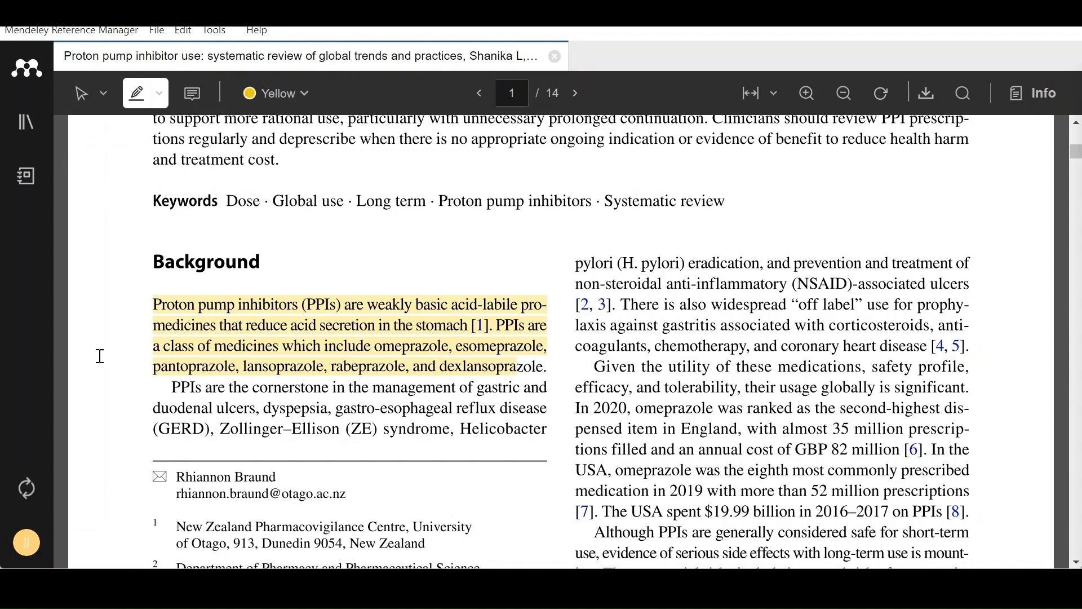
scroll(484, 244, "down", 5)
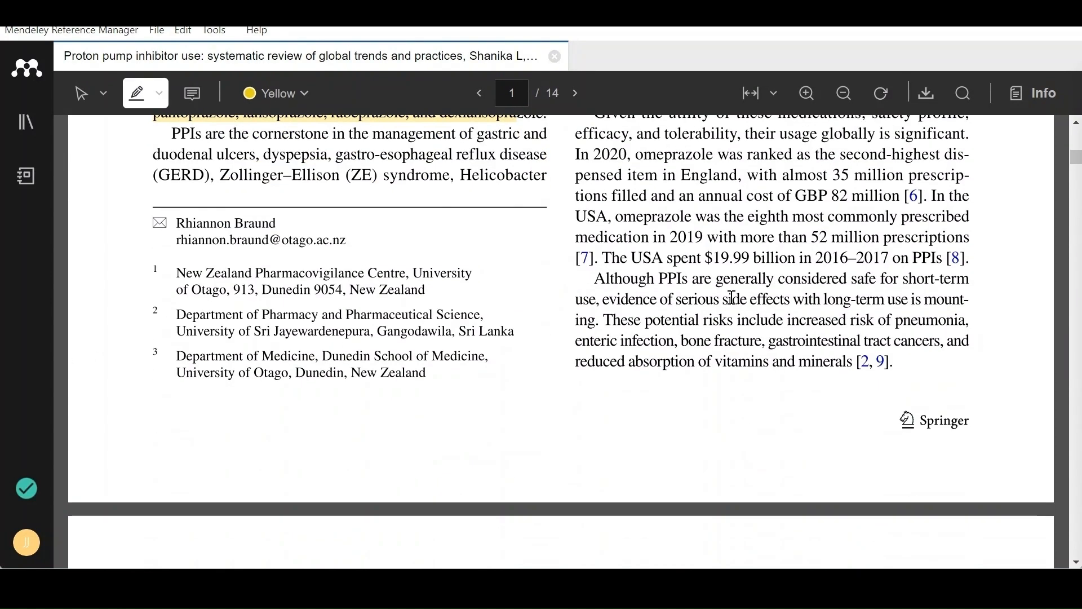
left_click_drag(604, 300, 852, 364)
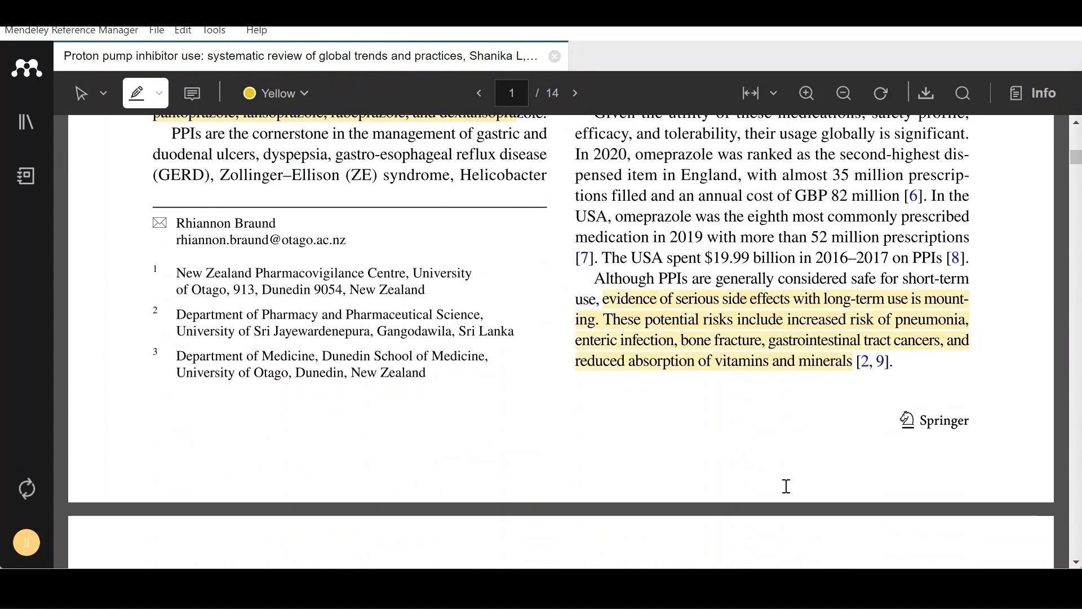
Close the annotated PDF and dismiss the upload summary in the library.
scroll(197, 159, "up", 15)
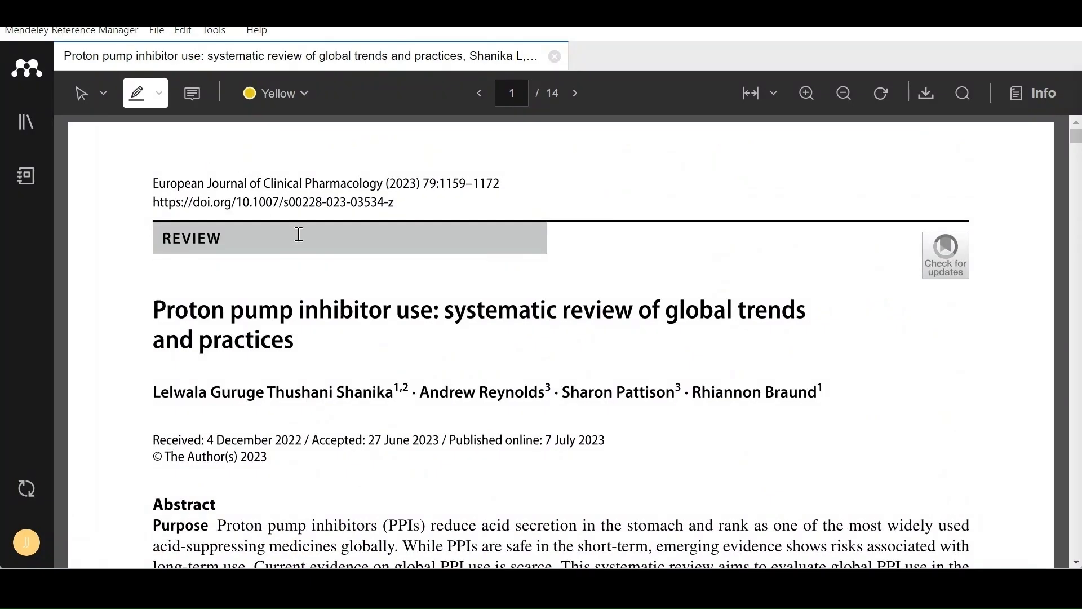
left_click(555, 56)
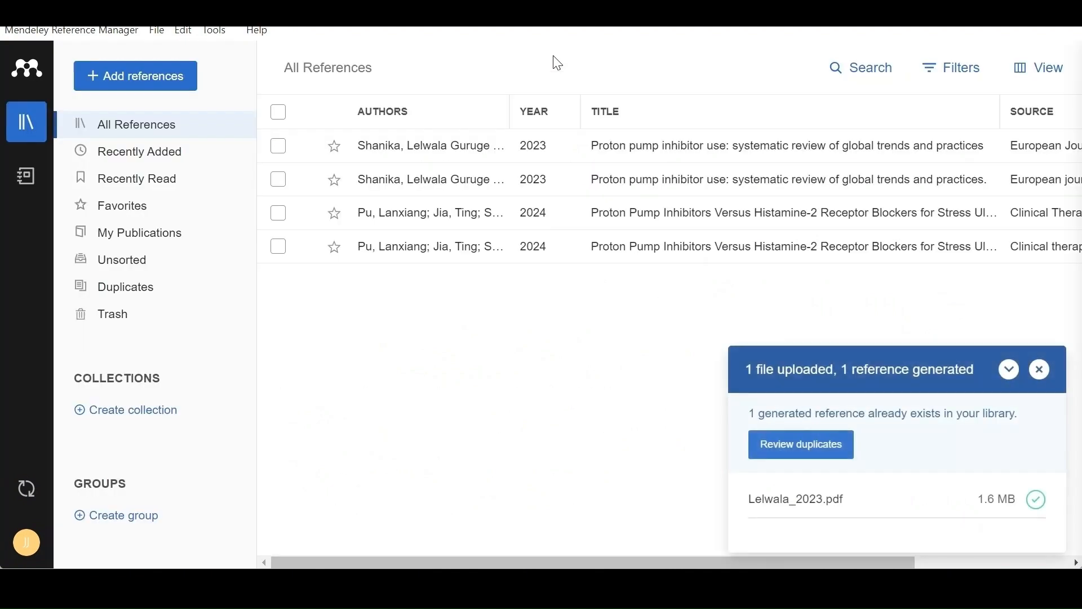
left_click(1035, 370)
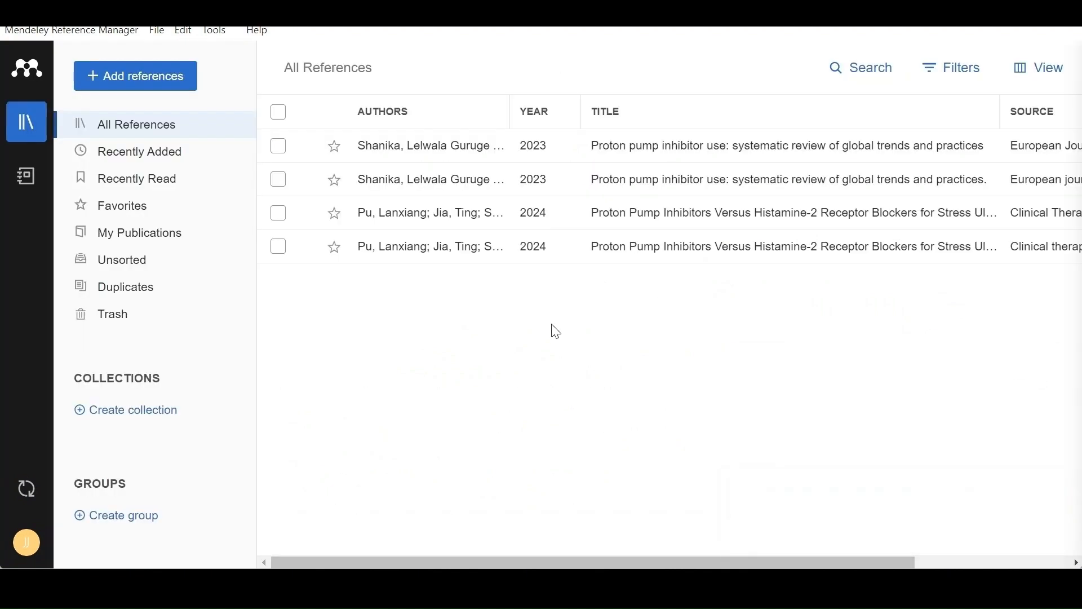
Examine the key information and identifiers of the "Proton pump inhibitor use" reference that has no attached file, and close its details.
scroll(497, 545, "right", 5)
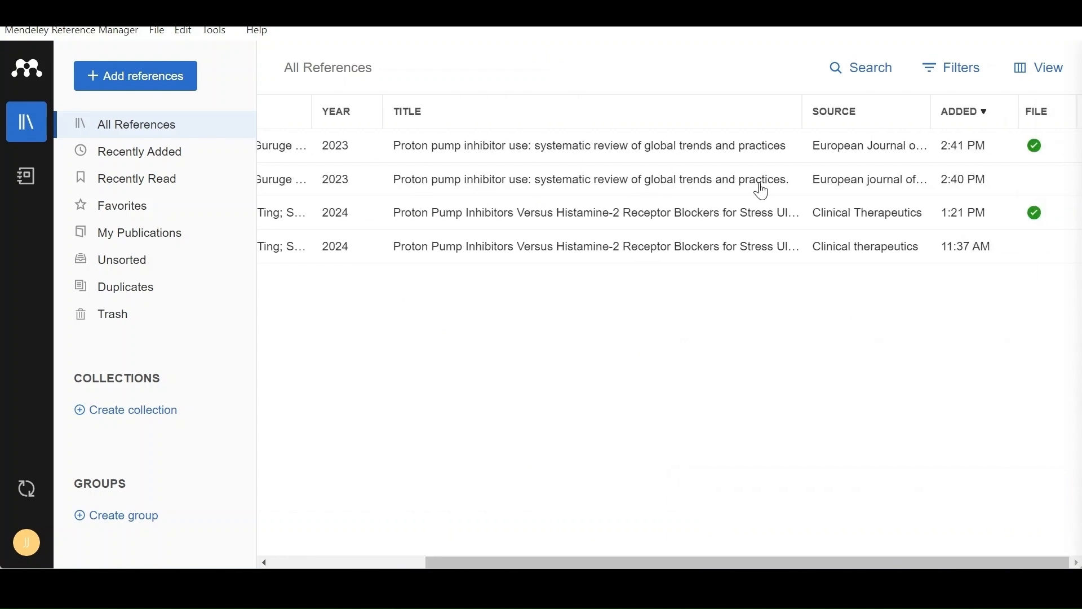
left_click(957, 186)
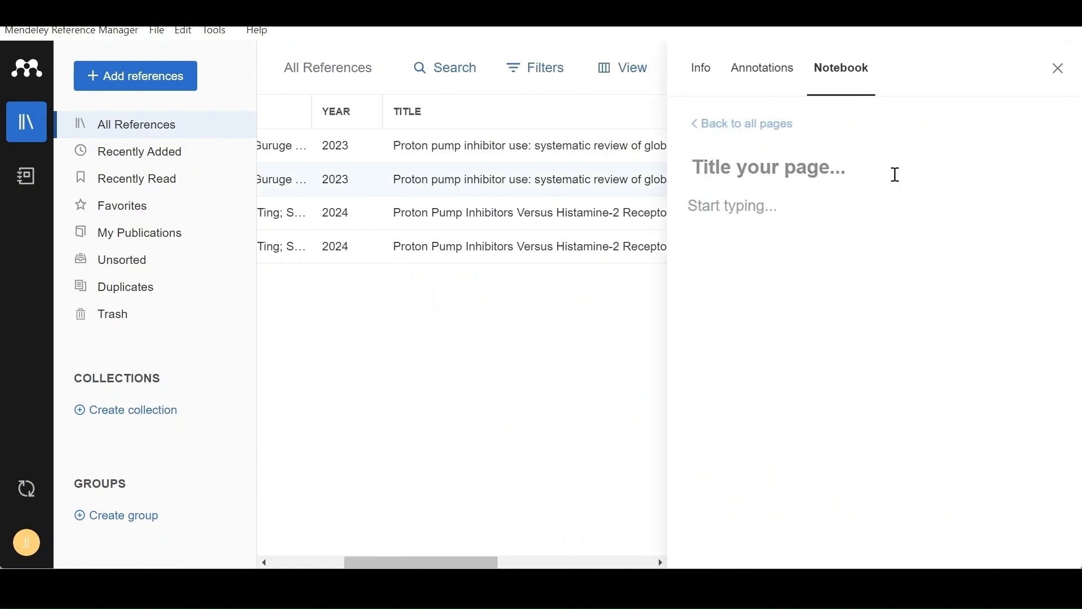
left_click(711, 79)
scroll(779, 327, "down", 8)
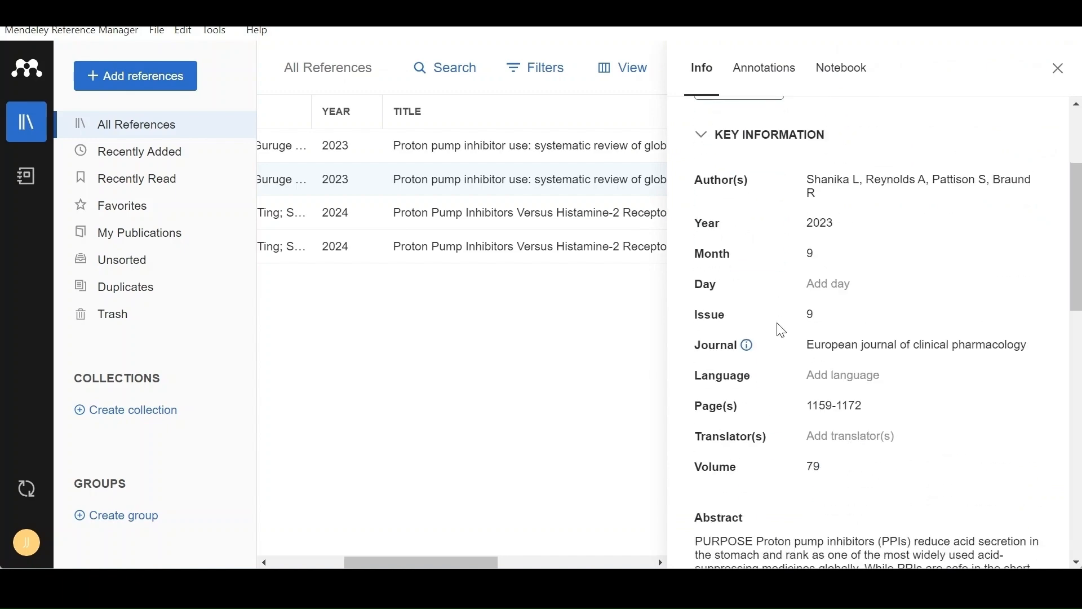
scroll(782, 330, "down", 7)
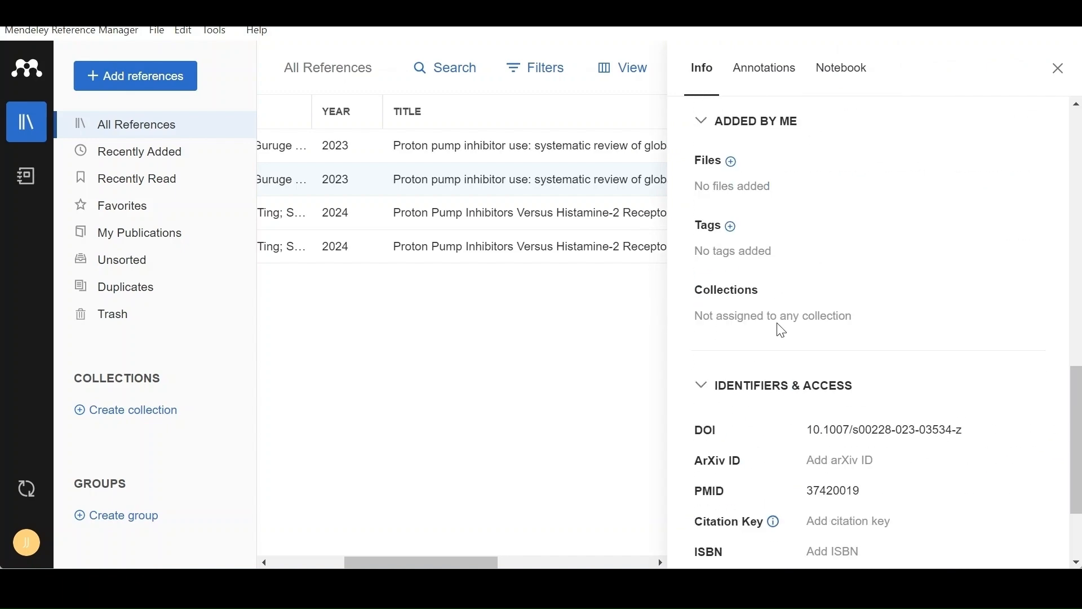
left_click(1063, 68)
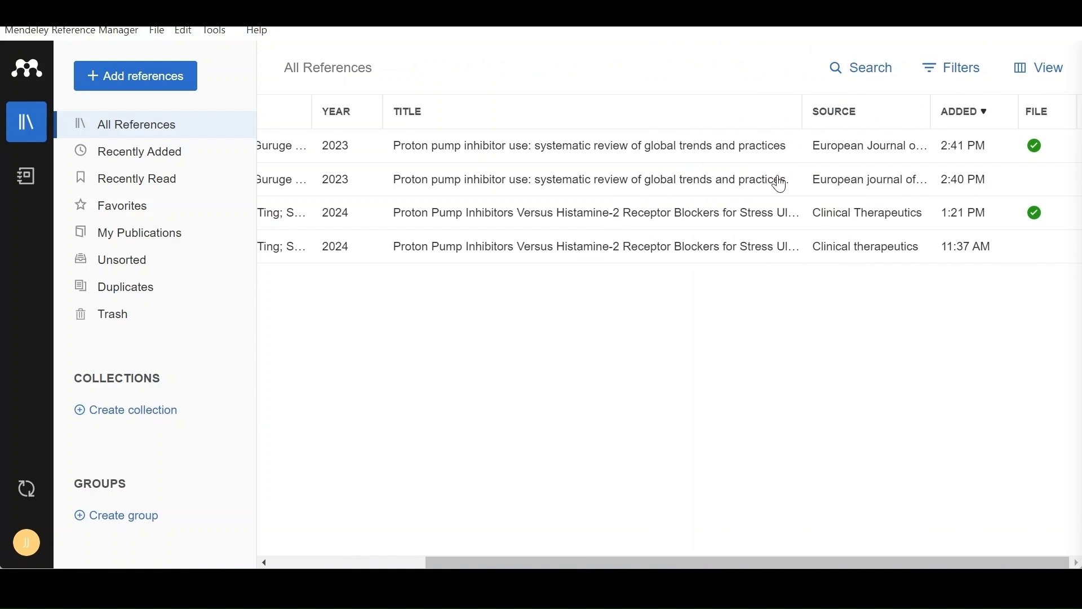
Add the tag GIT to the "Proton pump inhibitor use" reference without an attached file, check its remaining details and close them.
left_click(858, 186)
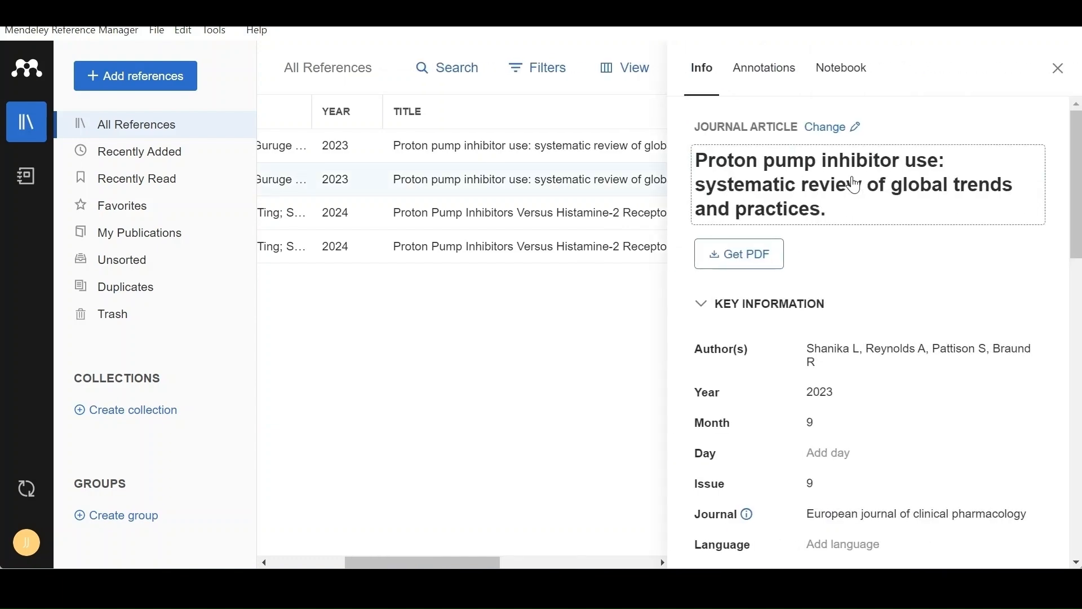
scroll(771, 328, "down", 5)
scroll(764, 304, "up", 5)
scroll(808, 324, "down", 5)
scroll(807, 324, "down", 8)
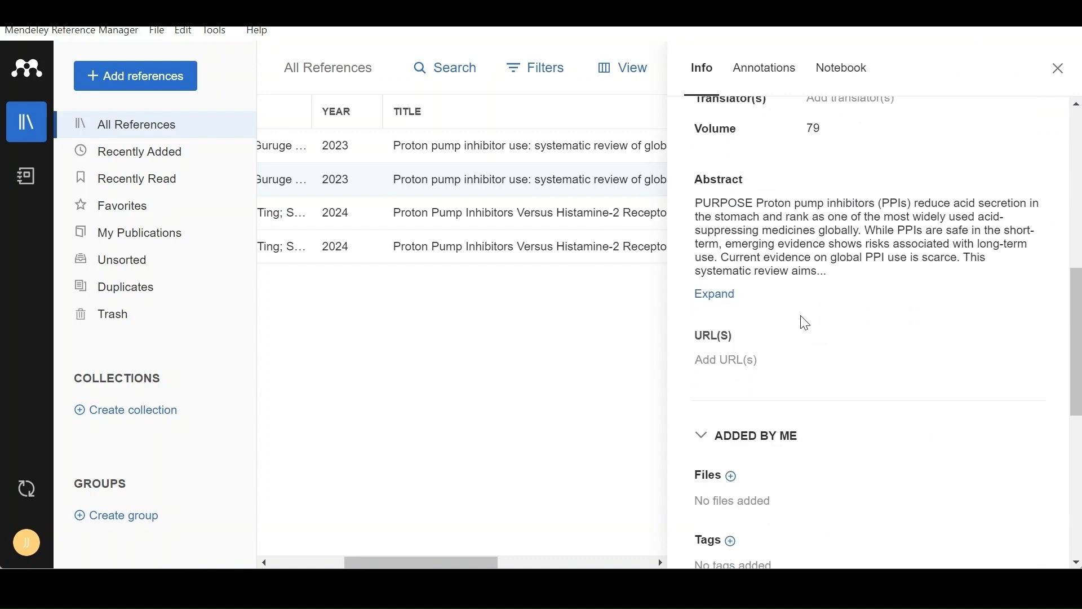
scroll(808, 323, "up", 5)
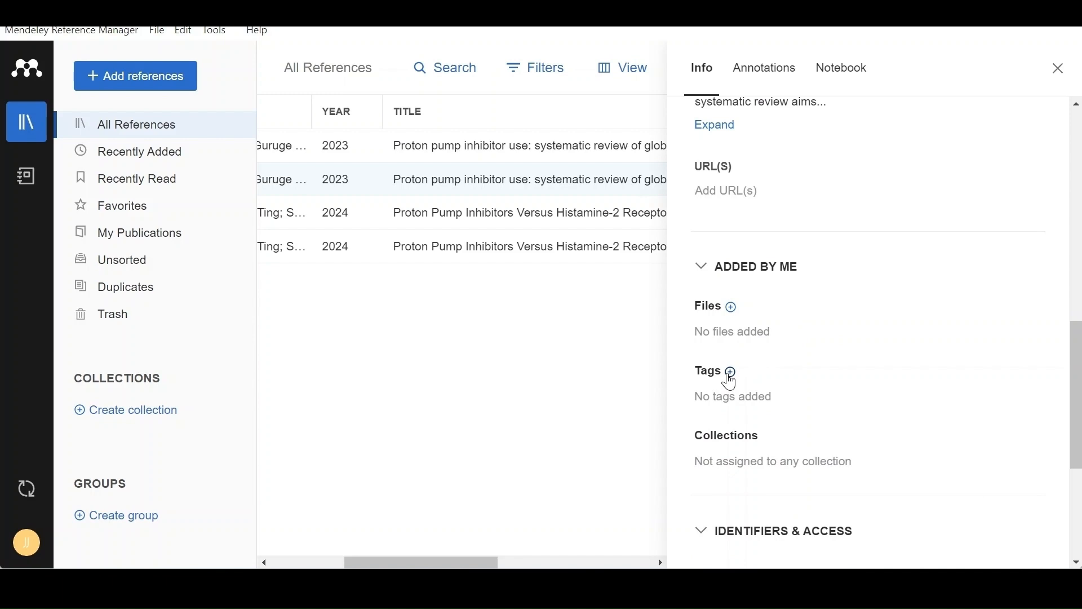
left_click(732, 374)
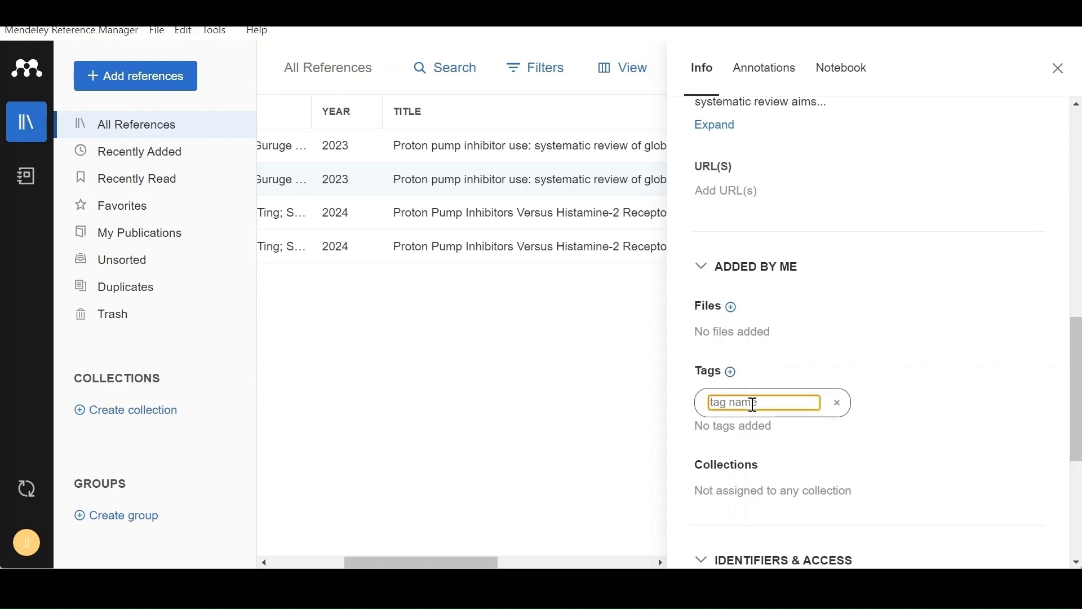
type("G")
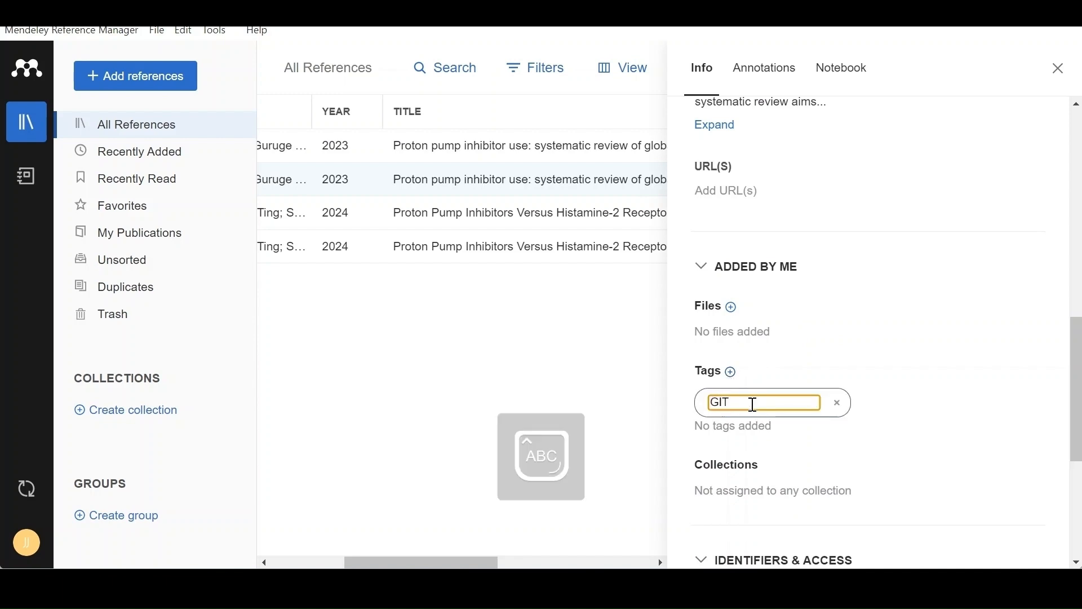
type("IT")
key("Return")
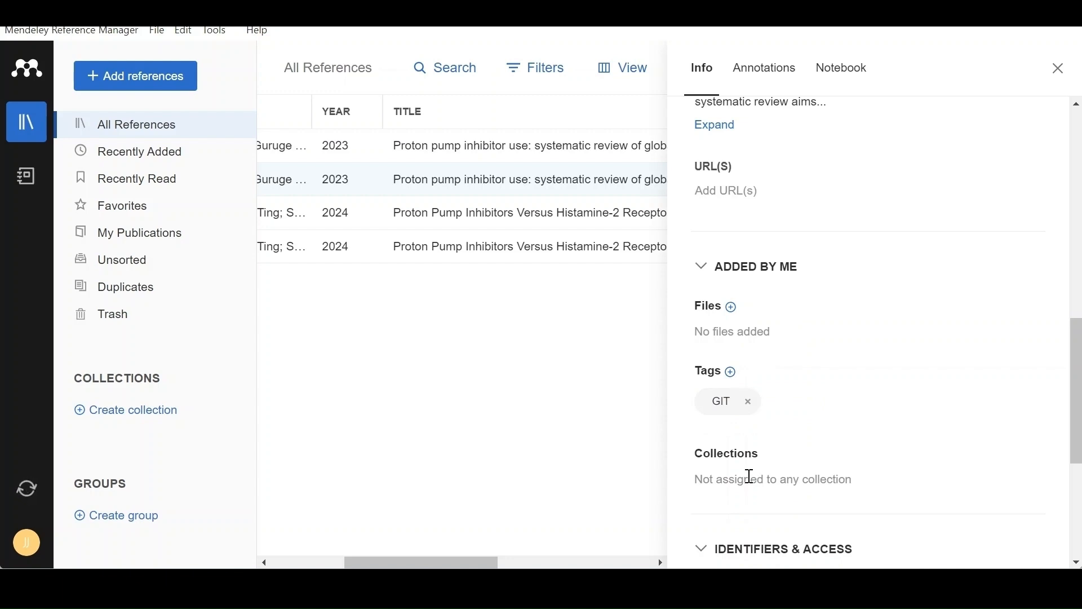
scroll(778, 423, "down", 2)
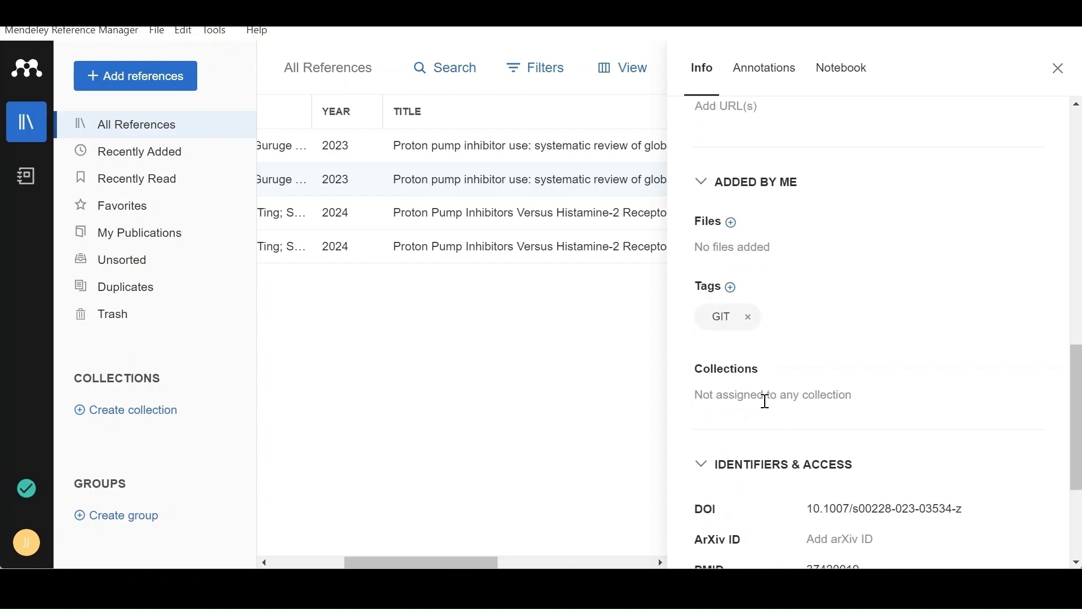
scroll(766, 402, "down", 5)
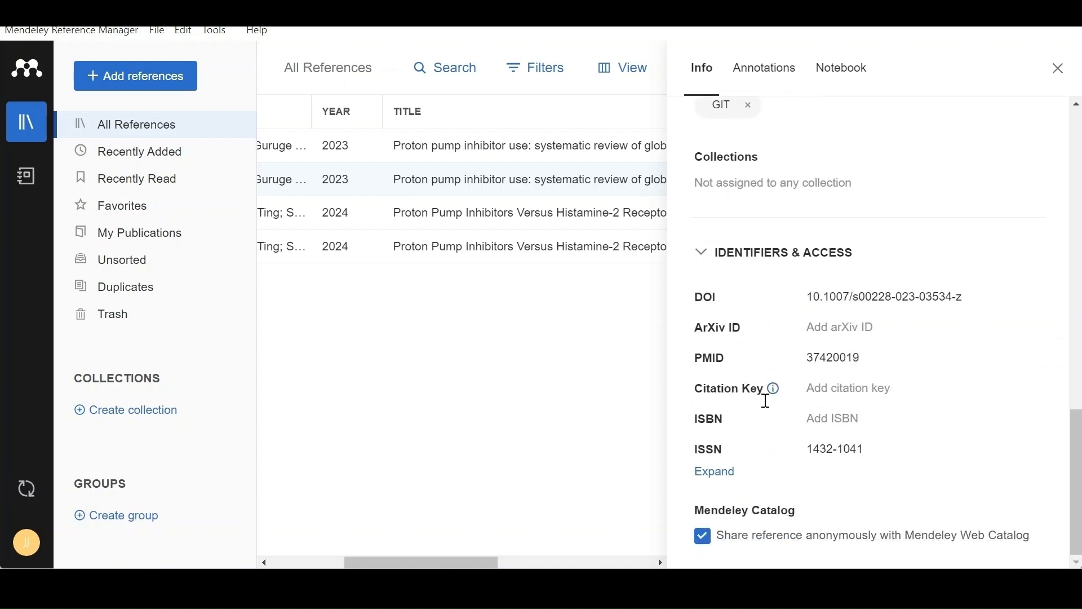
scroll(734, 394, "up", 6)
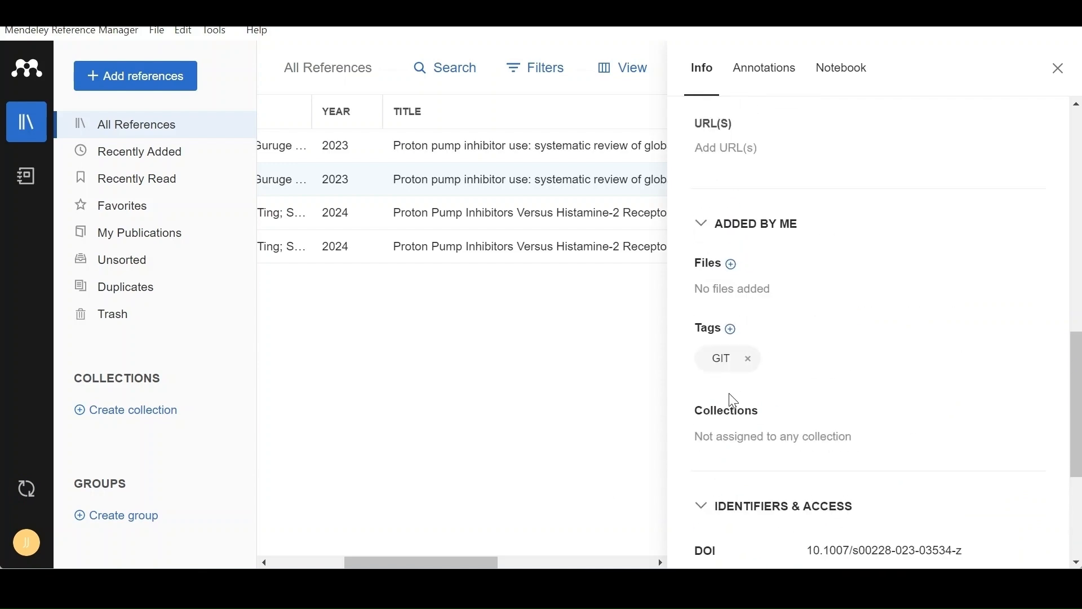
left_click(1059, 70)
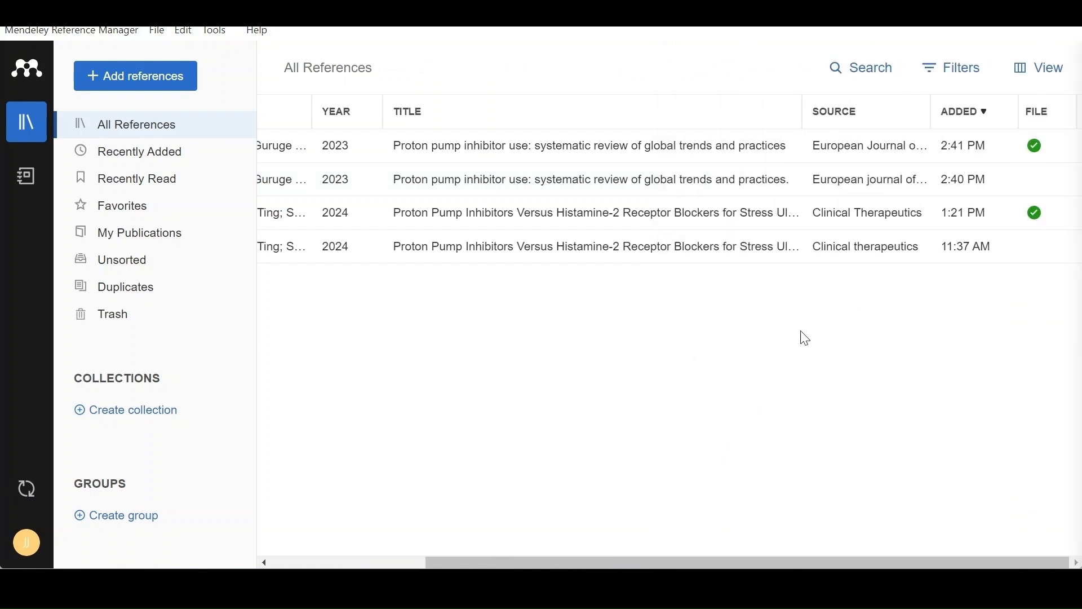
Create a new collection named GIT.
left_click(152, 418)
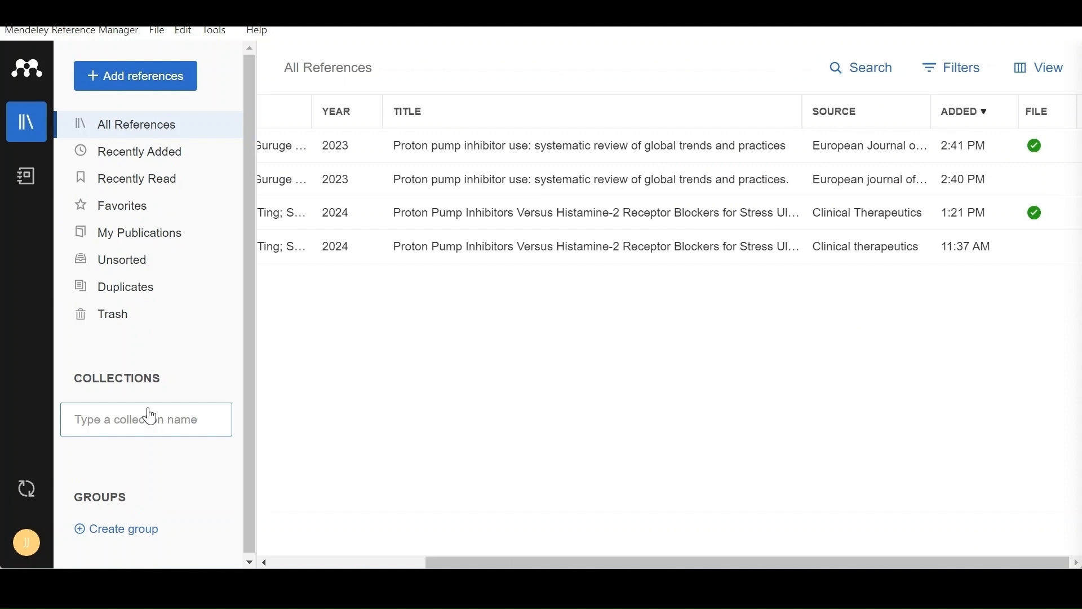
type("GIT")
key("Return")
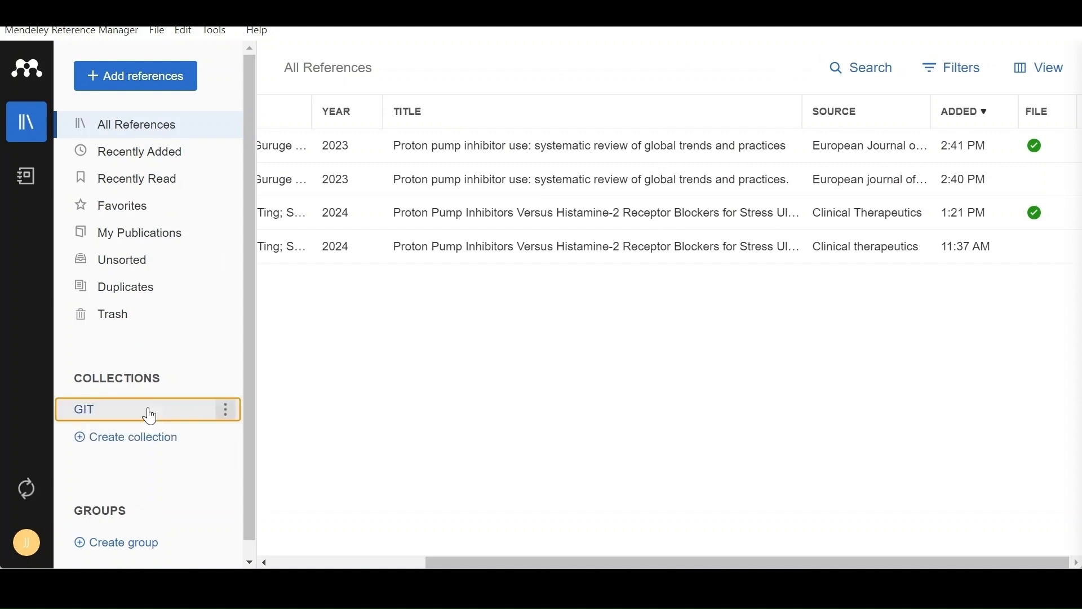
Create a new group named "Journal group".
scroll(145, 429, "down", 1)
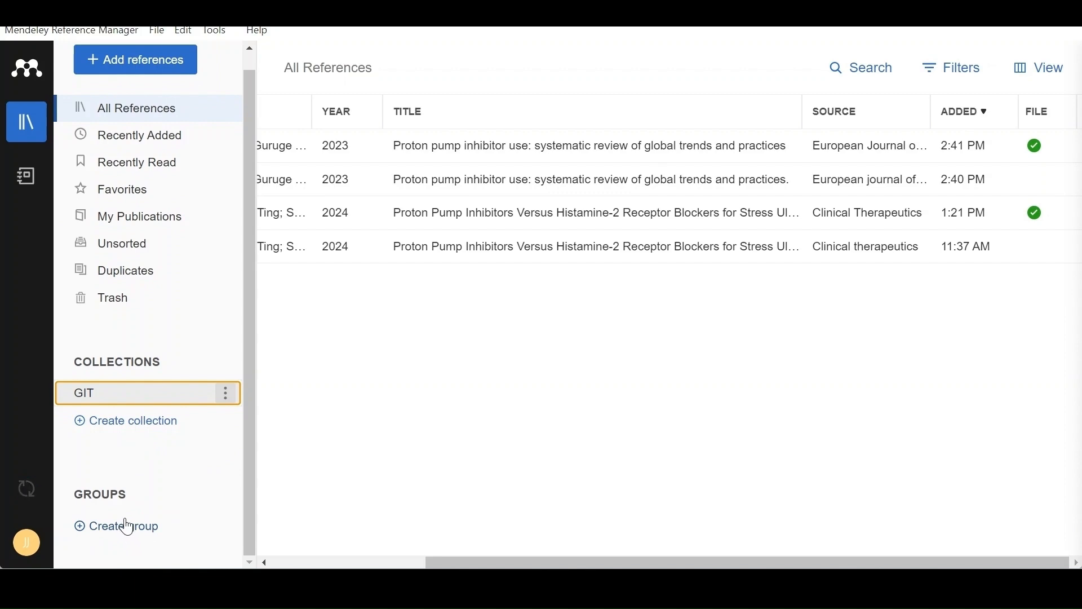
left_click(129, 527)
type("Journa")
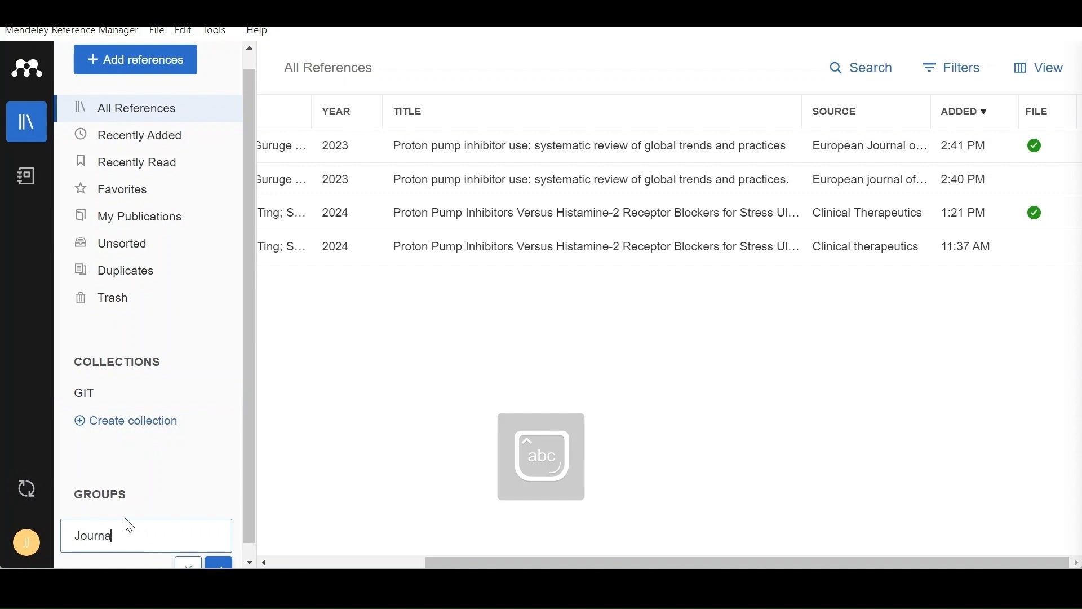
type("p")
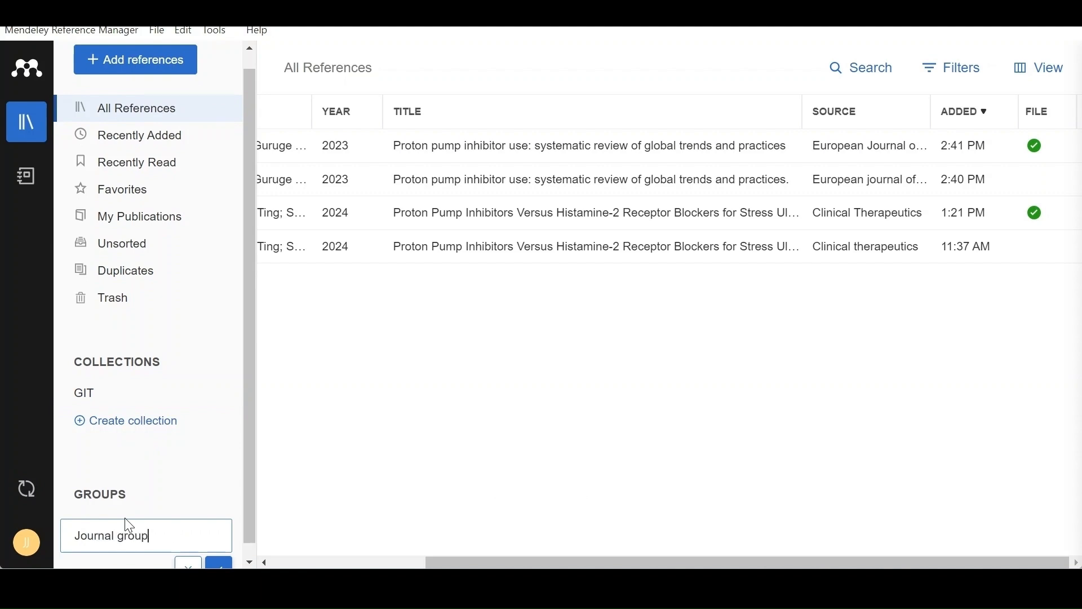
key("Return")
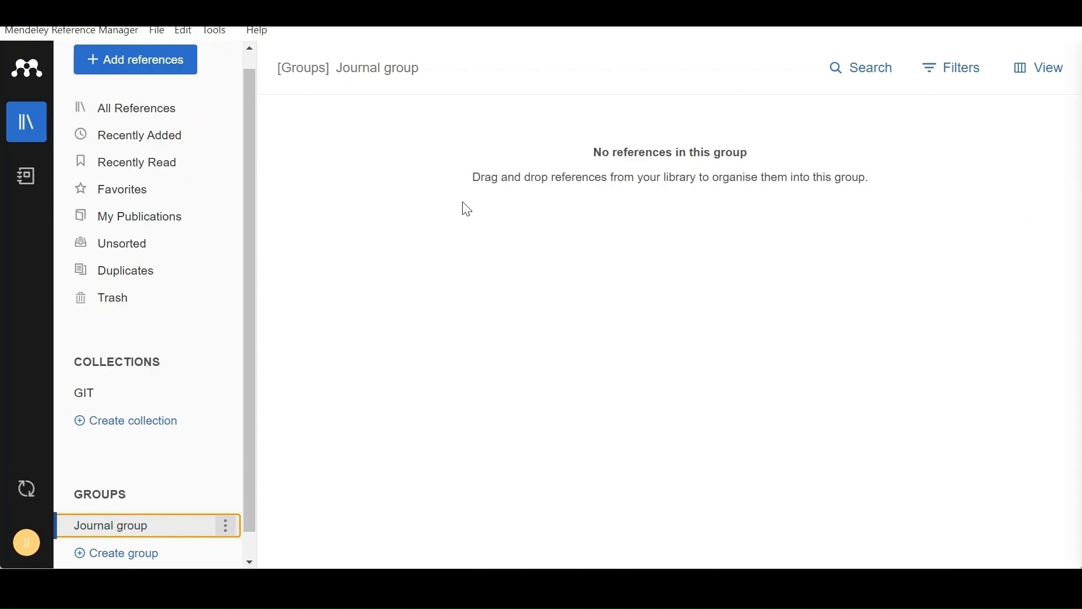
Among the duplicate references, move the "Proton pump inhibitor use" copy with the attached PDF to Trash.
left_click(160, 283)
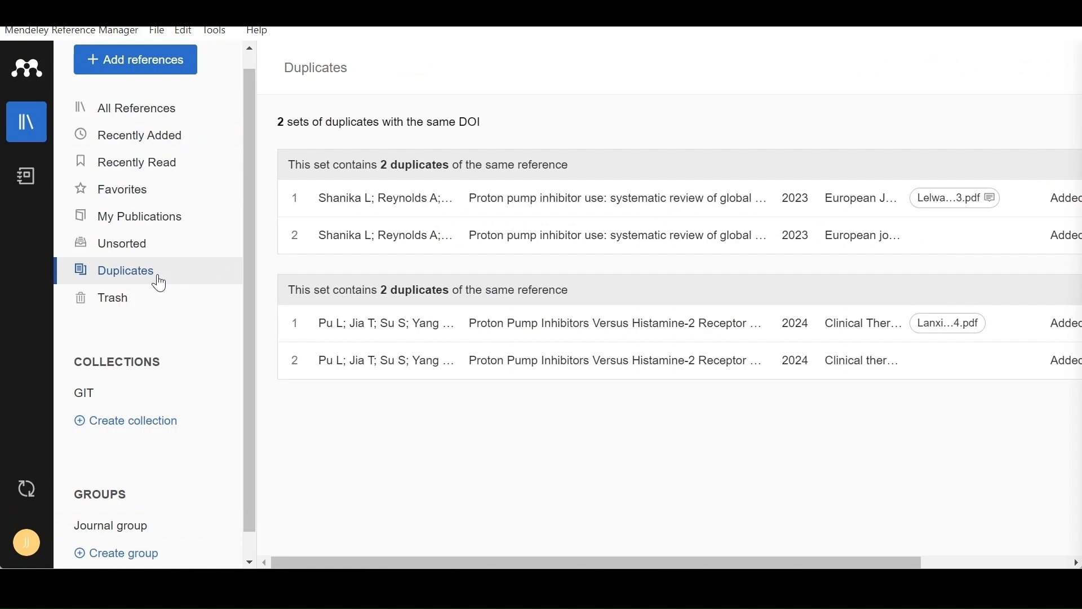
left_click_drag(615, 563, 730, 561)
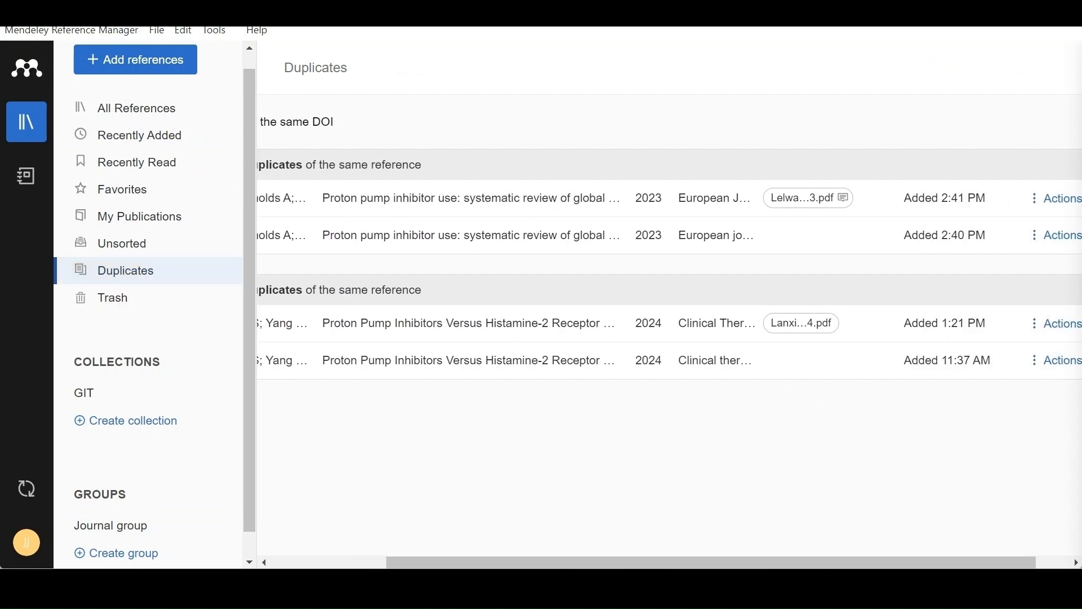
left_click(1074, 210)
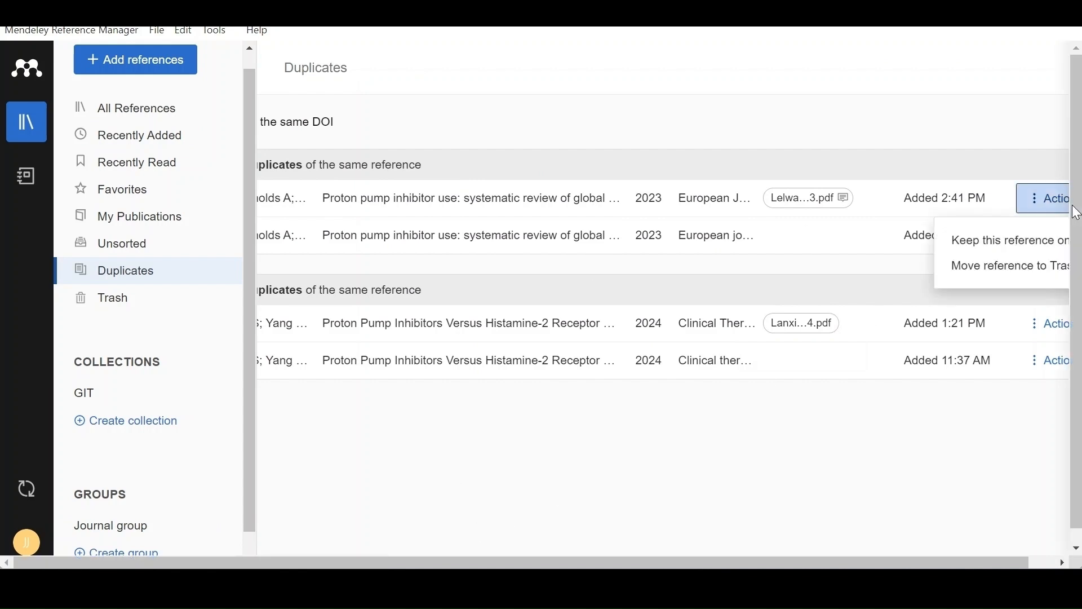
left_click(1013, 265)
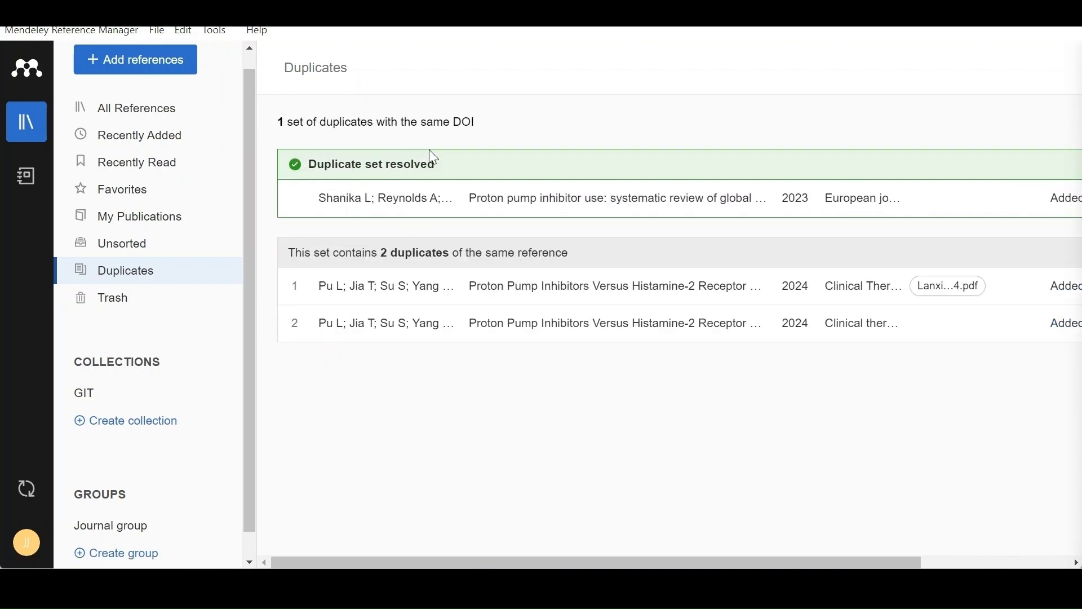
Move the "Proton Pump Inhibitors Versus Histamine-2 Receptor" duplicate with the attached PDF to Trash.
left_click_drag(500, 558, 650, 559)
left_click(1039, 288)
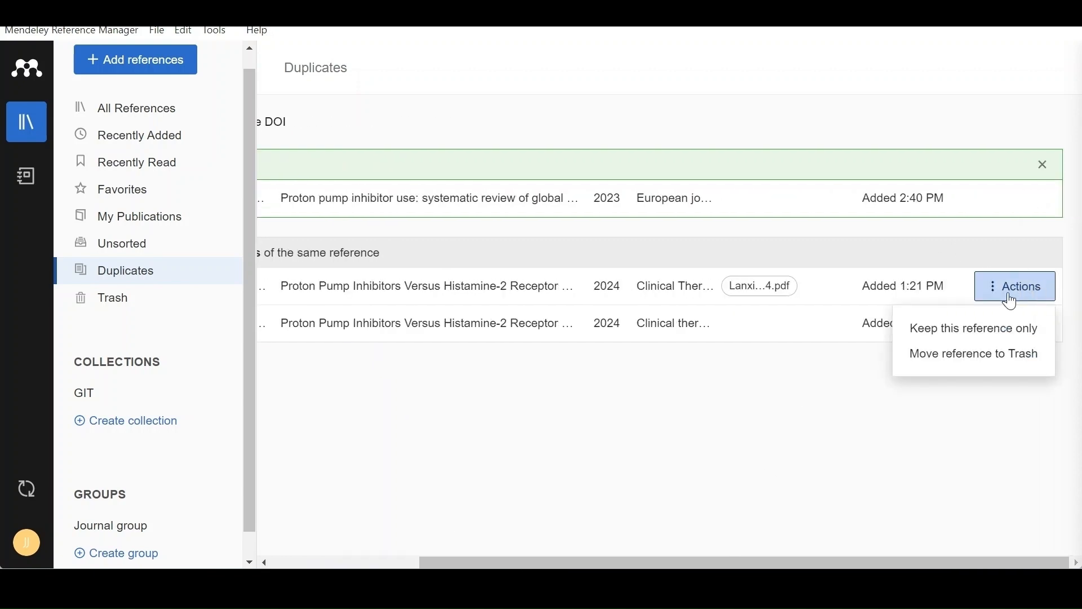
left_click(964, 359)
left_click_drag(888, 563, 729, 565)
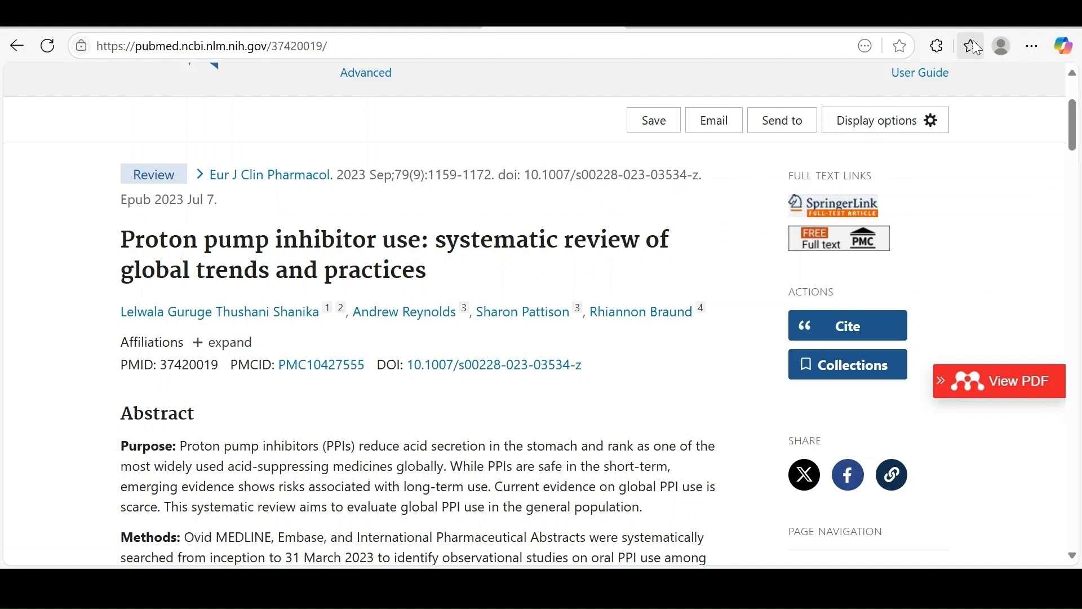
Switch to the Edge browser, view the Mendeley Web Importer download page from the search results, and return to the PubMed article.
left_click(937, 48)
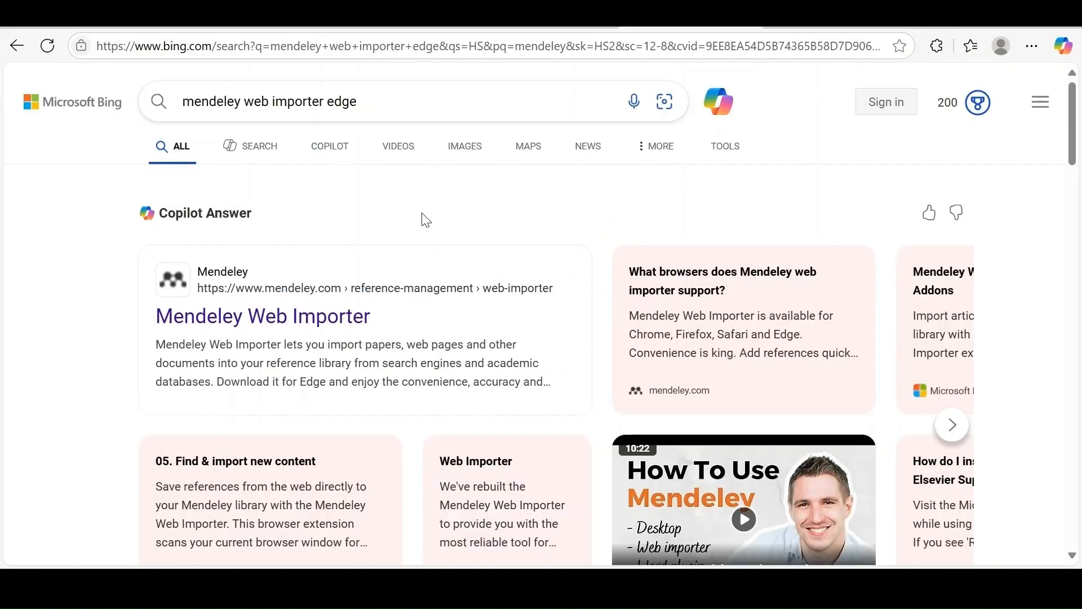
left_click(317, 314)
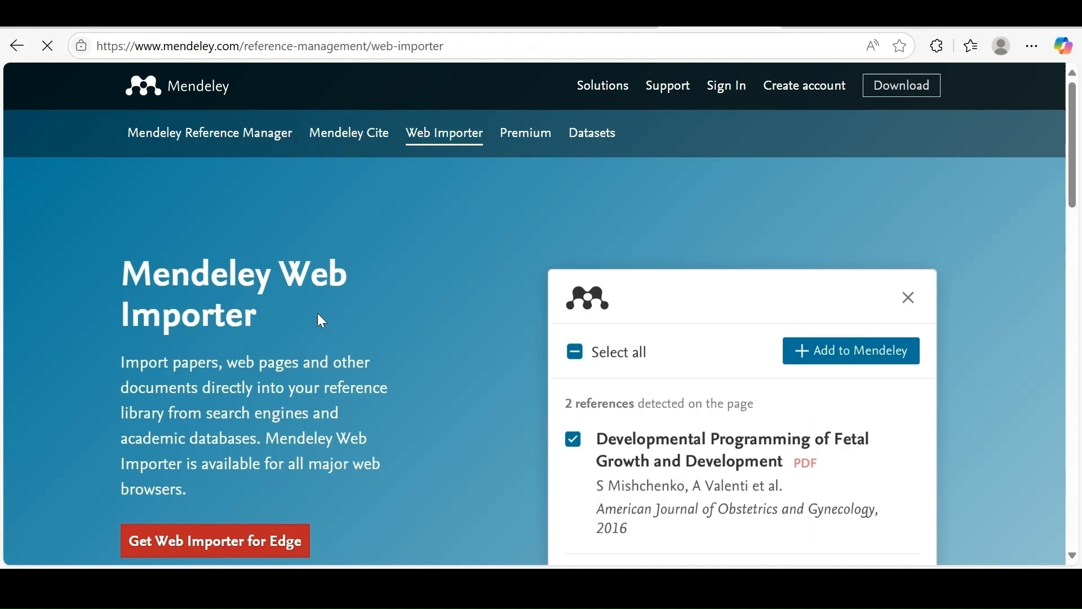
scroll(318, 321, "down", 2)
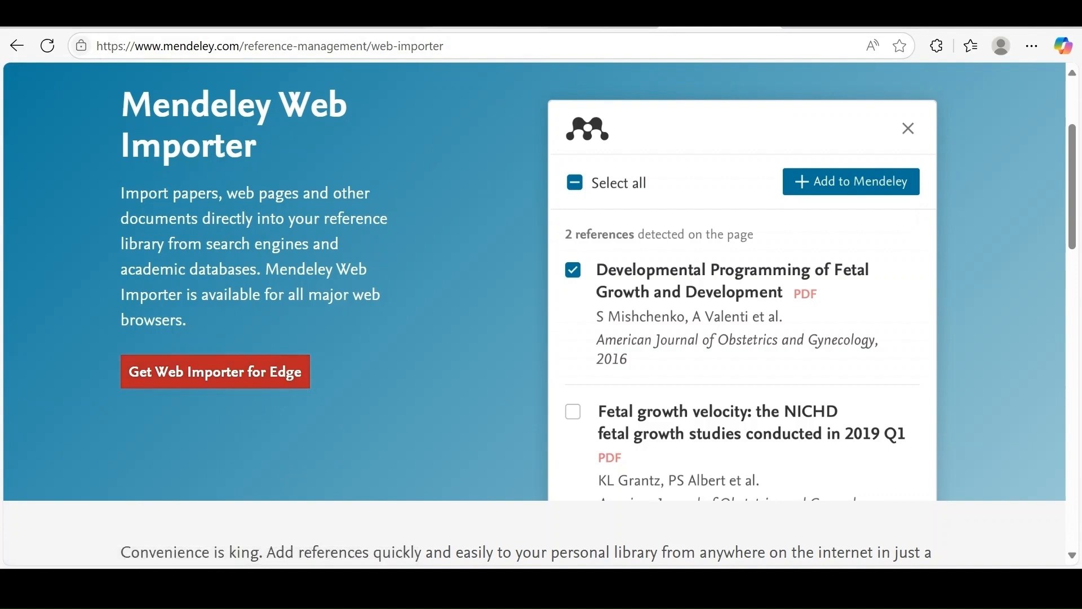
left_click(493, 19)
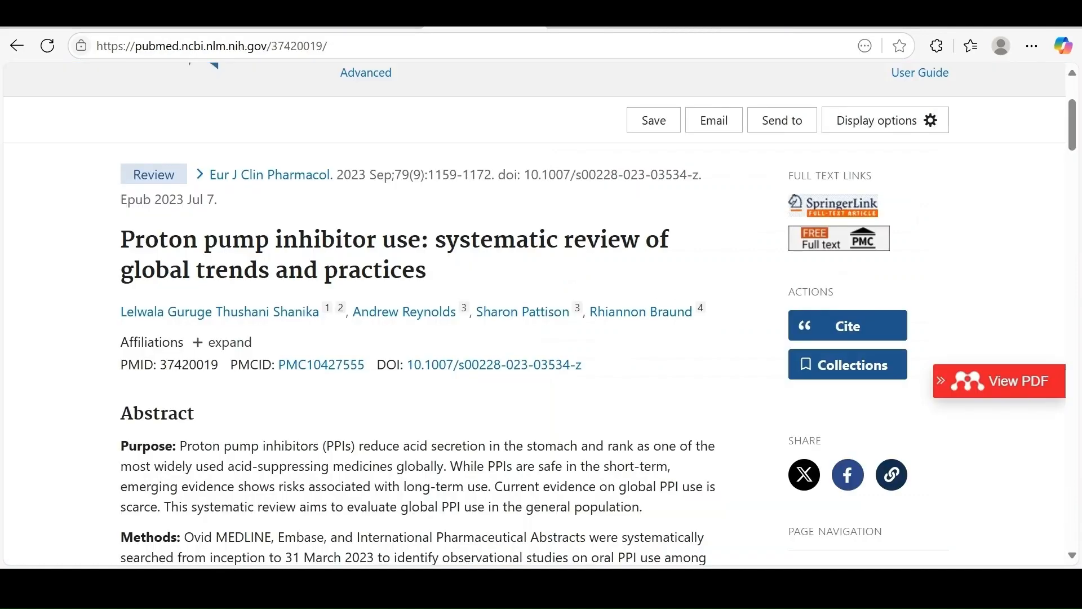
Open the Mendeley Web Importer extension on the PubMed article, bring up its sign-in form and close the form.
left_click(936, 45)
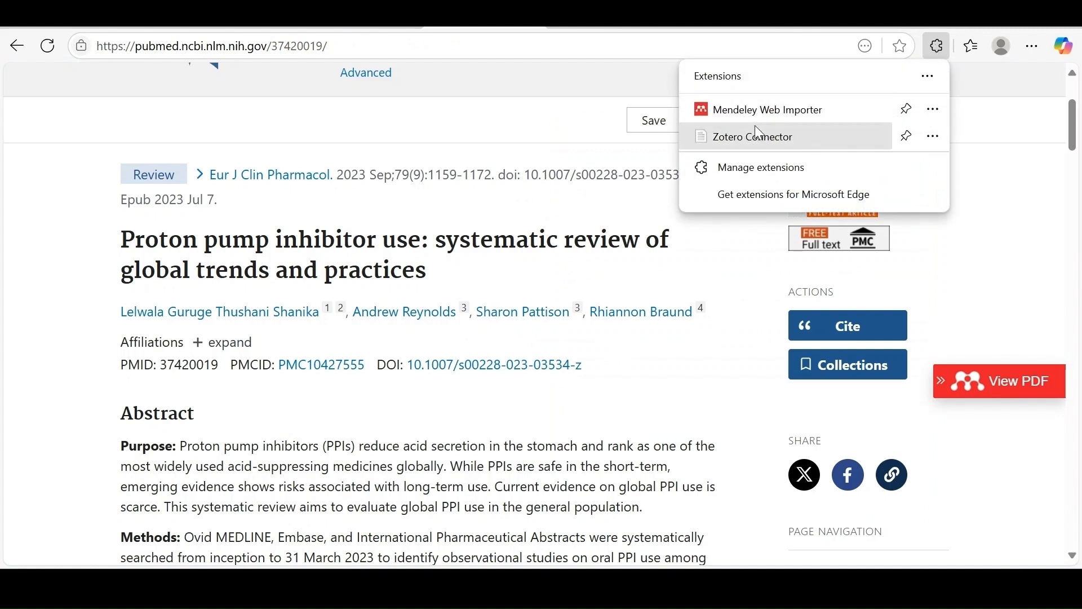
left_click(765, 113)
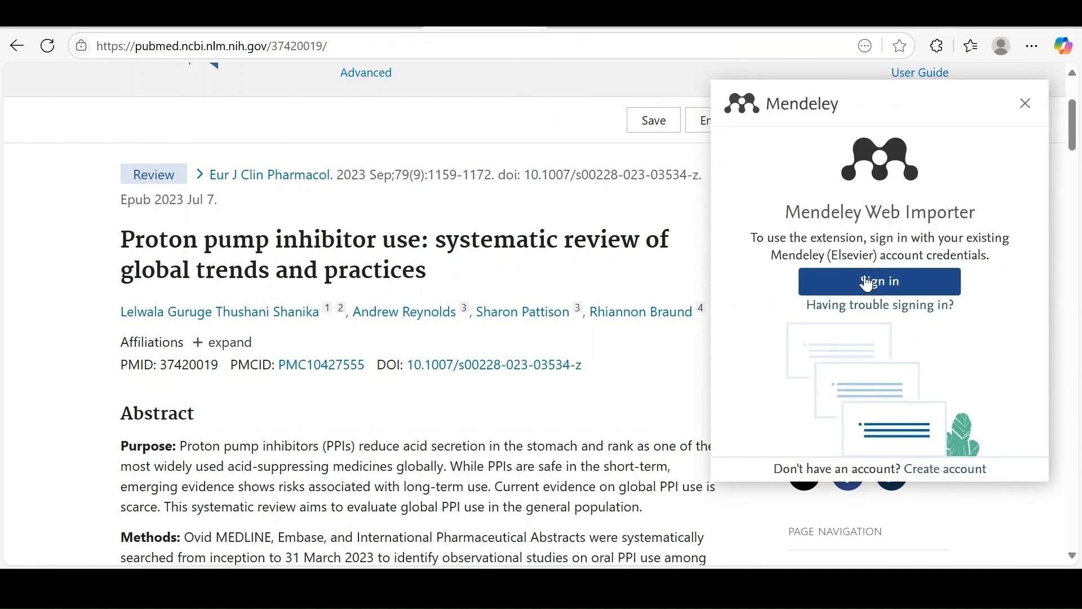
scroll(868, 284, "down", 3)
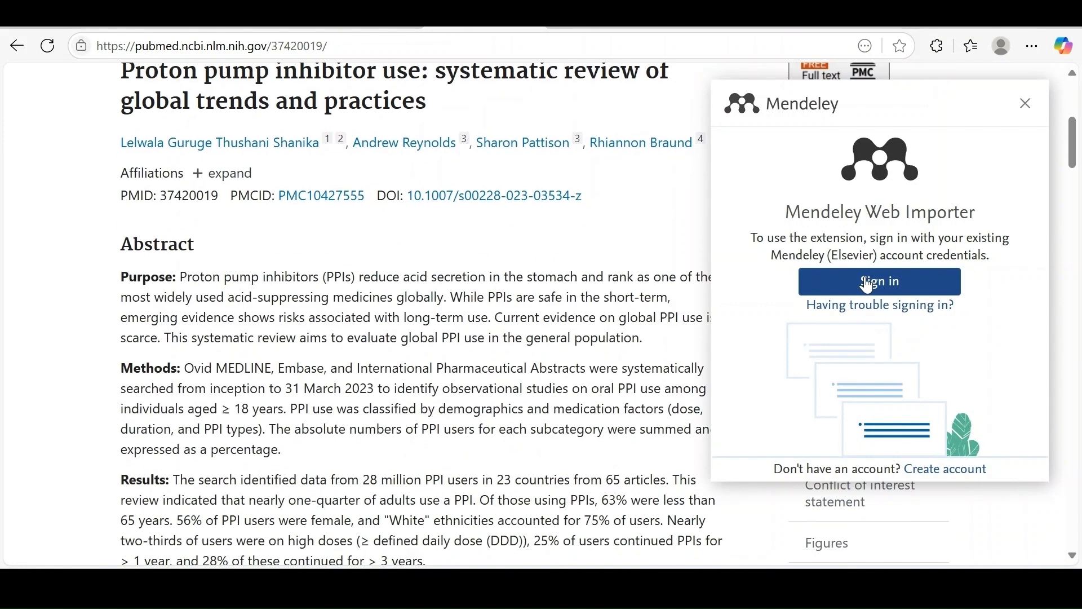
left_click(910, 294)
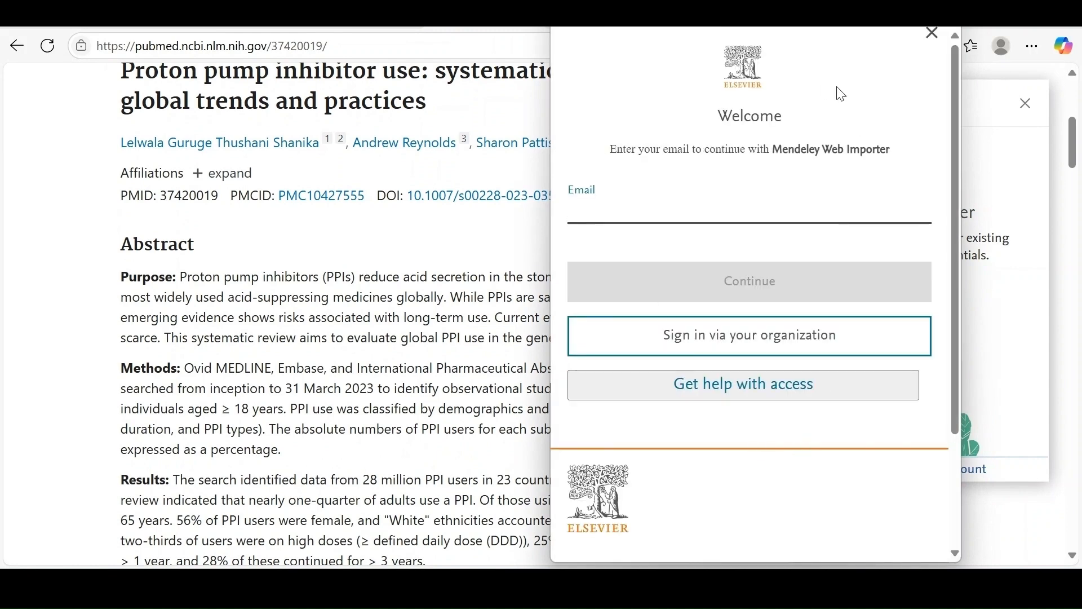
left_click(934, 34)
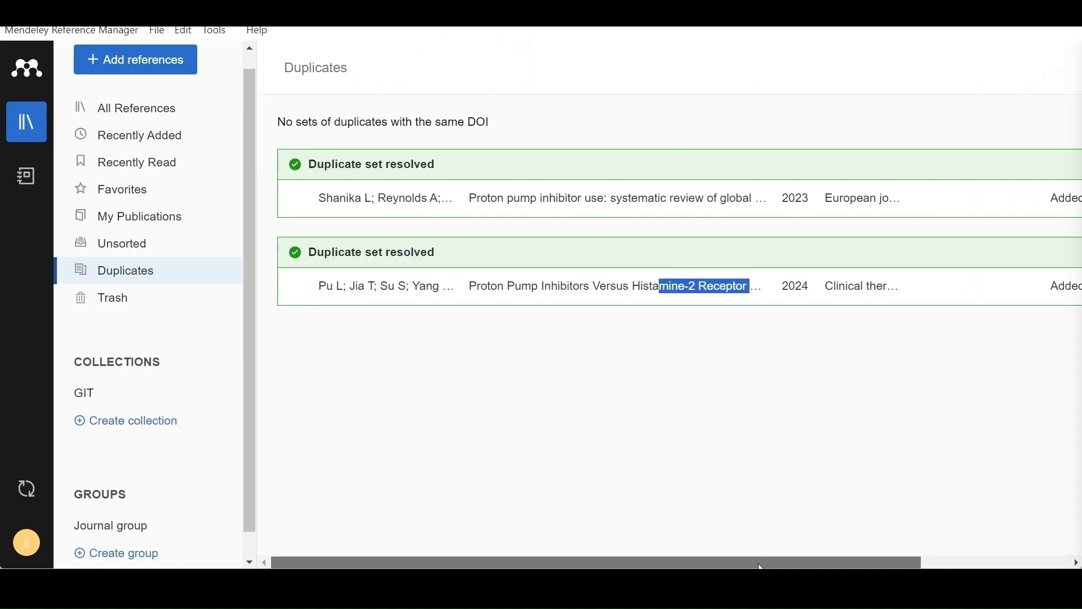
Switch to Mendeley Reference Manager, show all references and filter them by the GIT tag.
left_click_drag(759, 558, 925, 561)
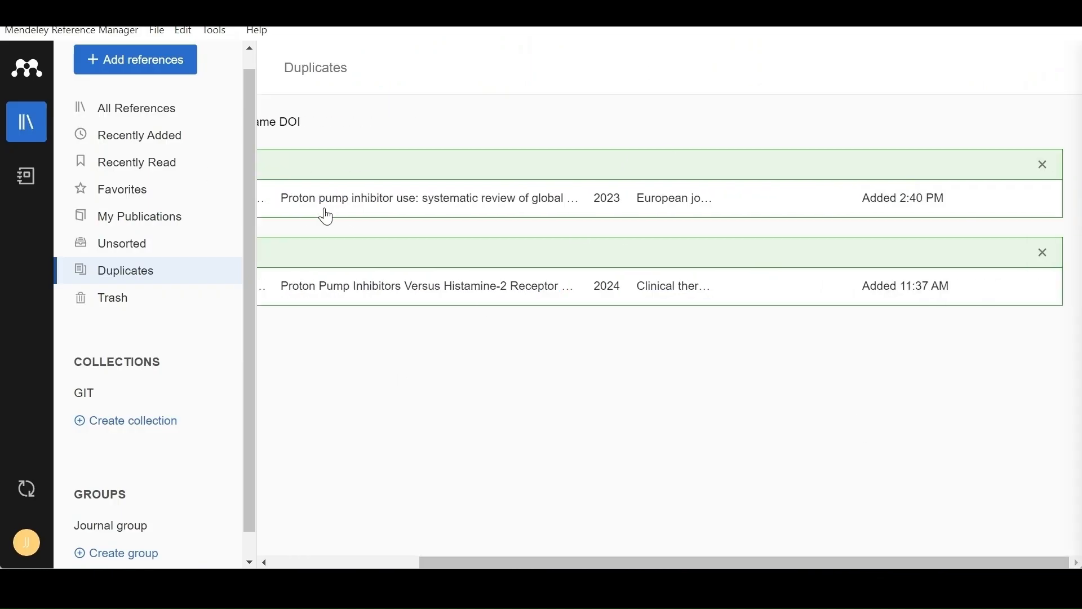
left_click(112, 144)
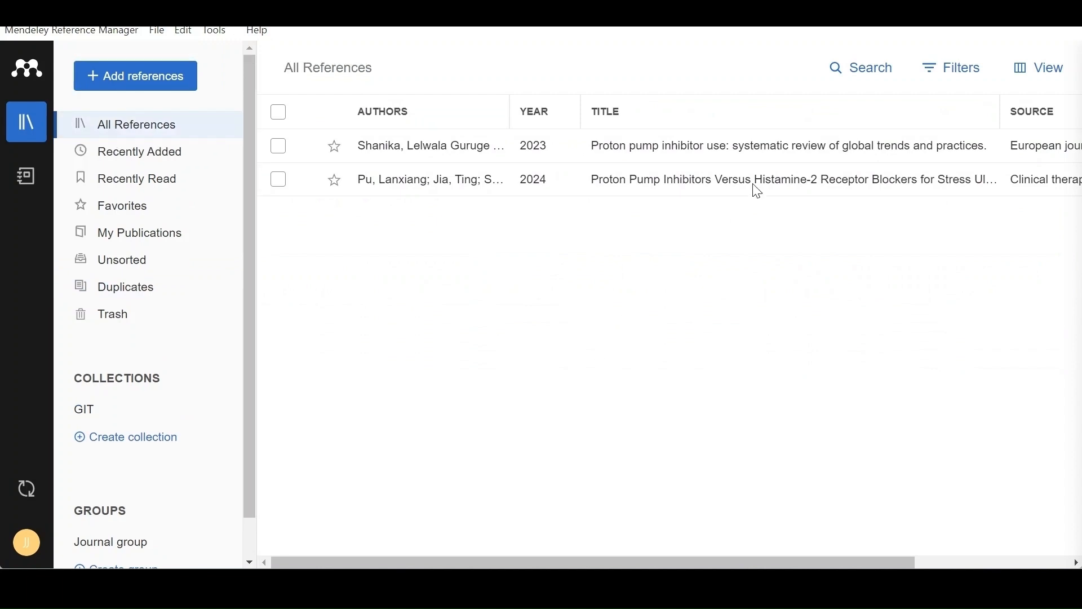
left_click(957, 74)
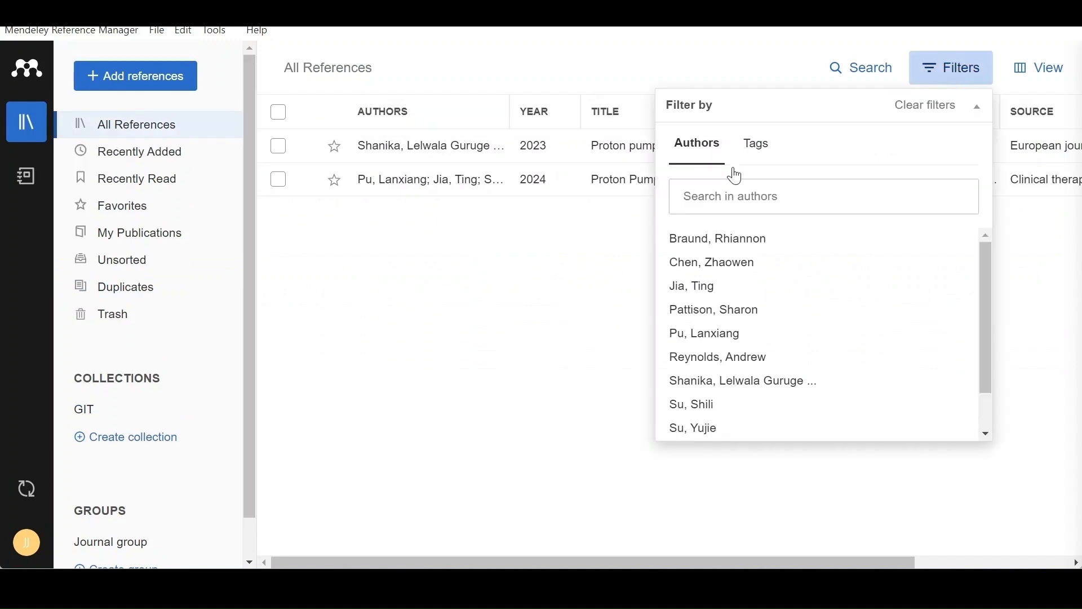
left_click(756, 146)
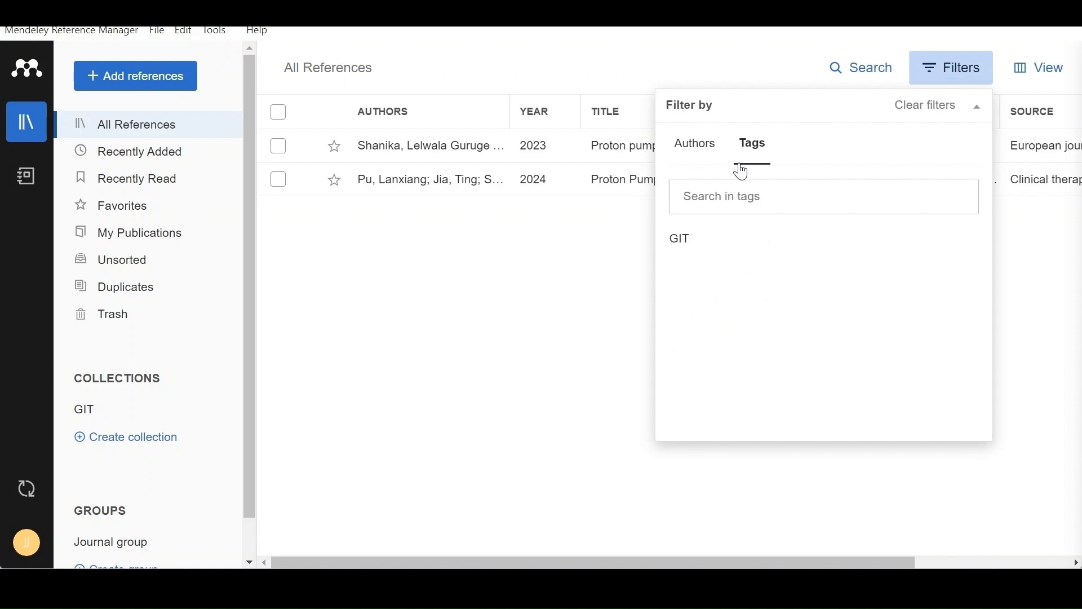
left_click(683, 242)
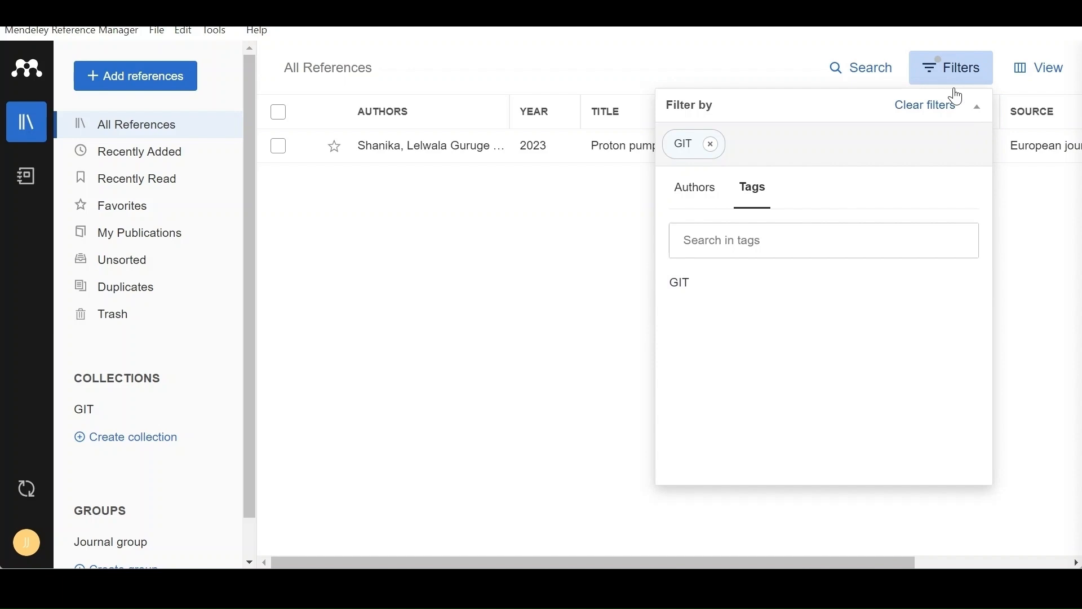
Open the search field for all references, dismiss it and close the filter options.
left_click(843, 69)
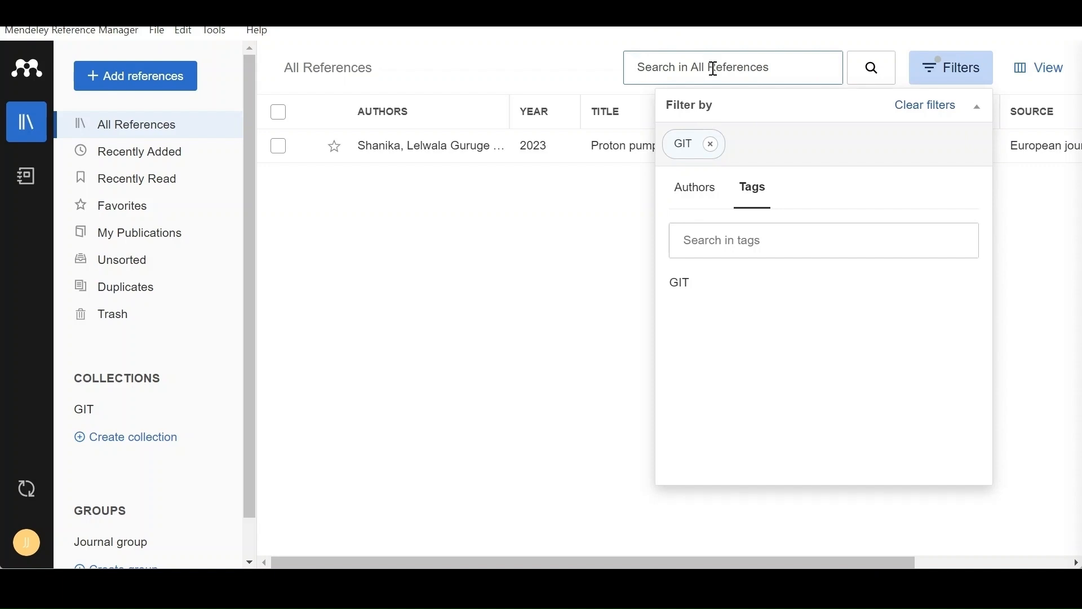
left_click(524, 342)
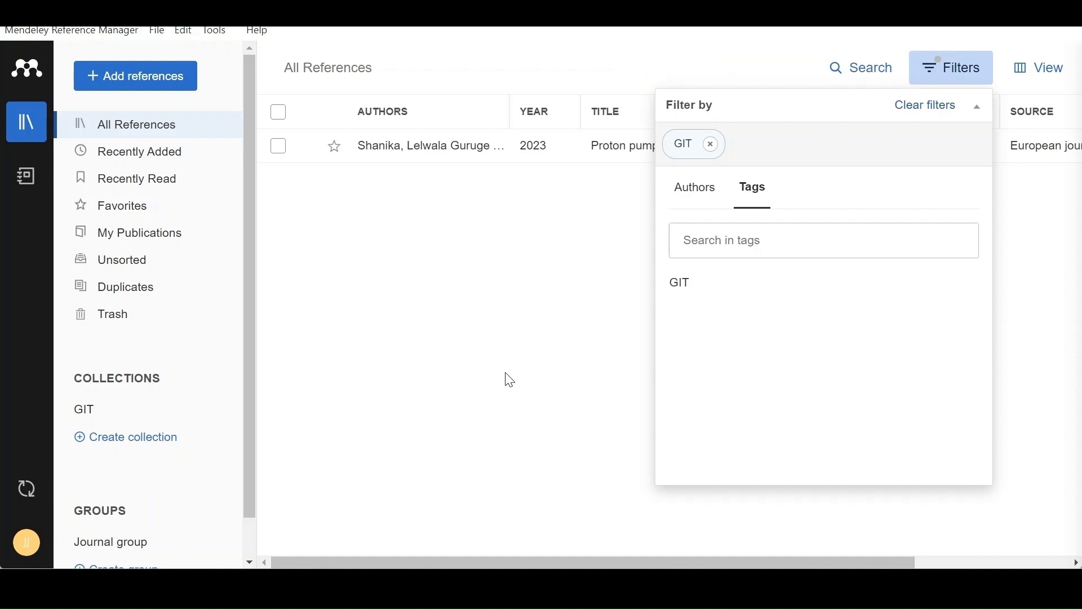
left_click(934, 72)
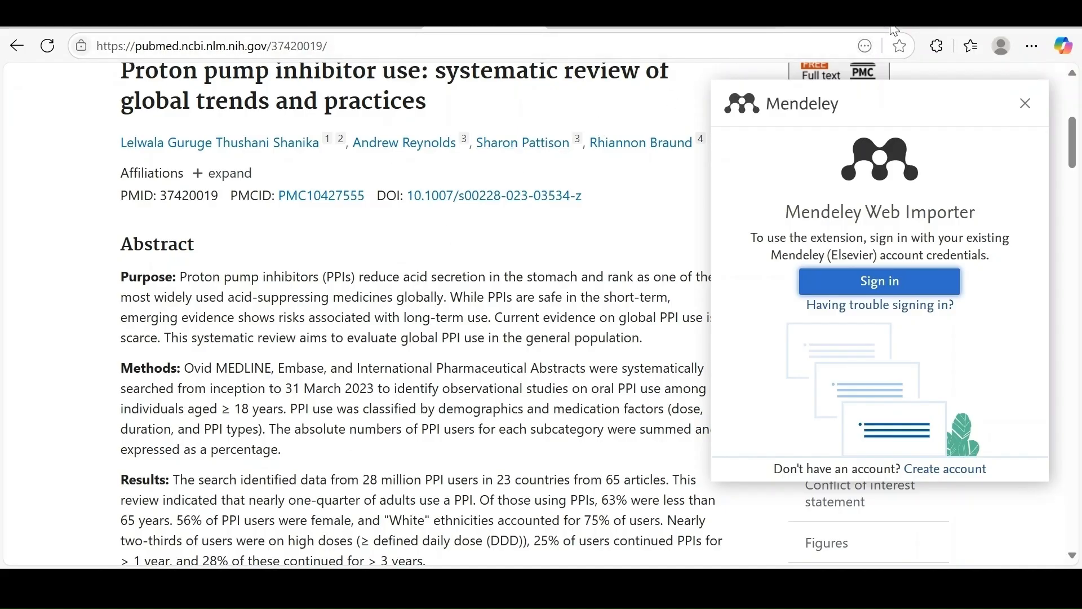
Switch to the Edge browser, search the web for "mendeley cite" in a new tab and open Mendeley's Mendeley Cite page.
key("ctrl+t")
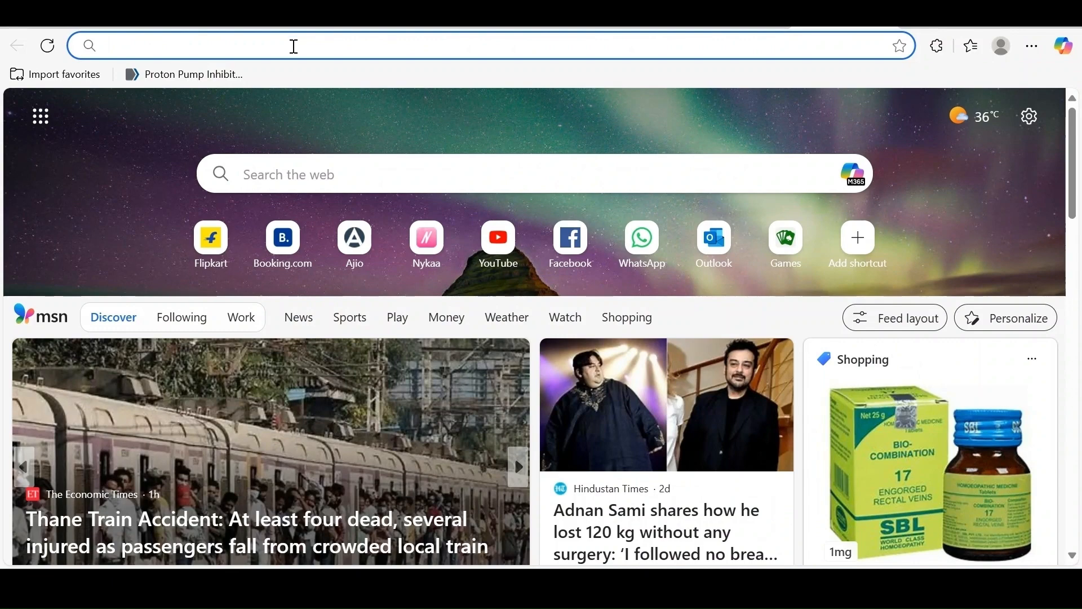
type("mene")
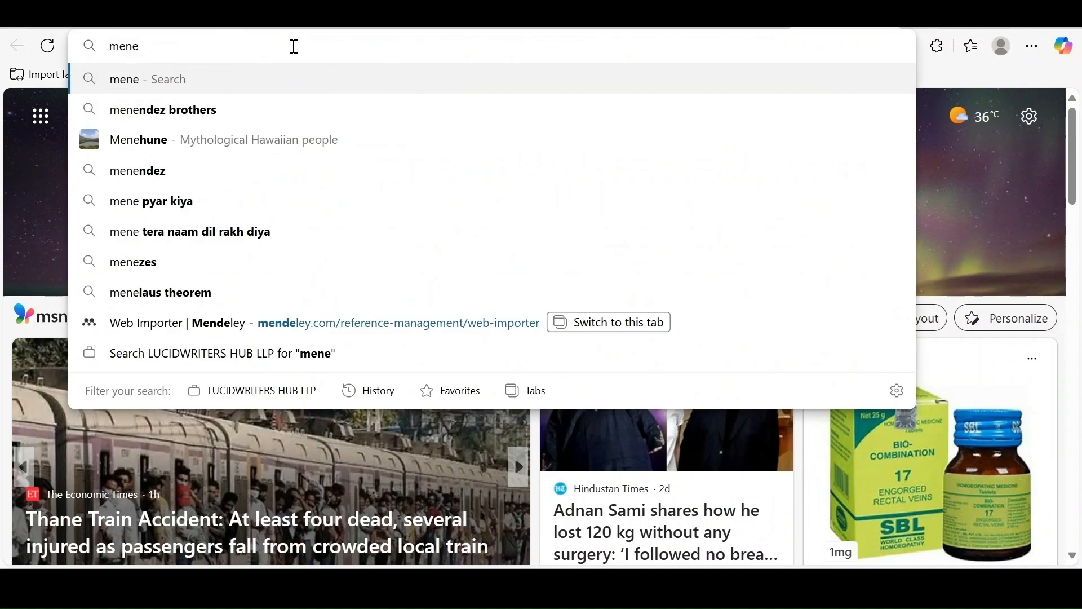
key("BackSpace")
type("deley ")
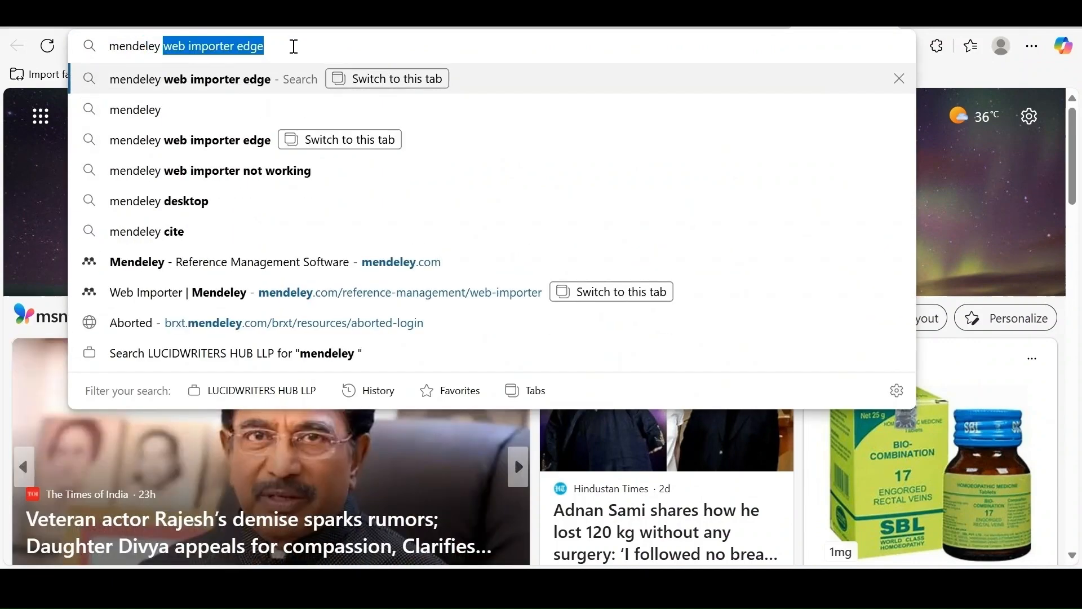
type("cite")
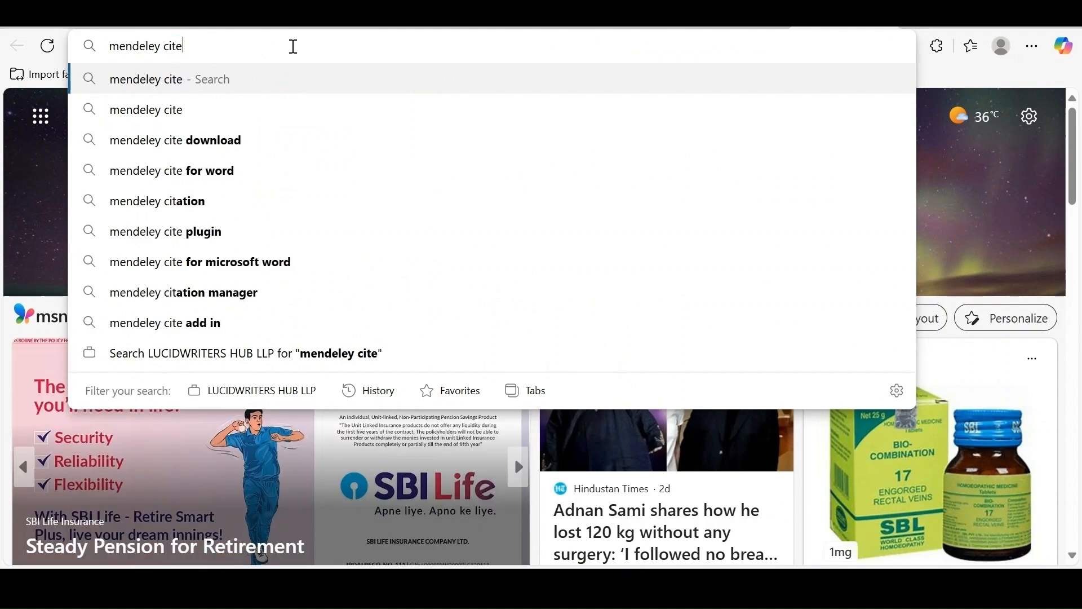
key("Return")
scroll(205, 260, "down", 3)
scroll(205, 261, "down", 3)
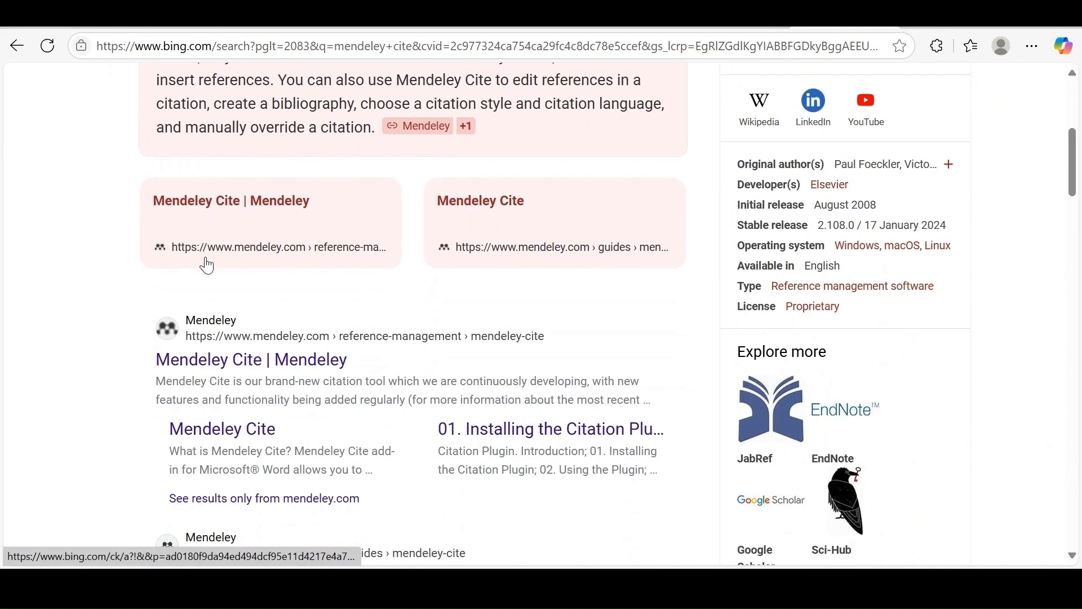
left_click(269, 359)
Get the free Mendeley Cite add-in for Word through its Microsoft AppSource page.
scroll(271, 362, "down", 3)
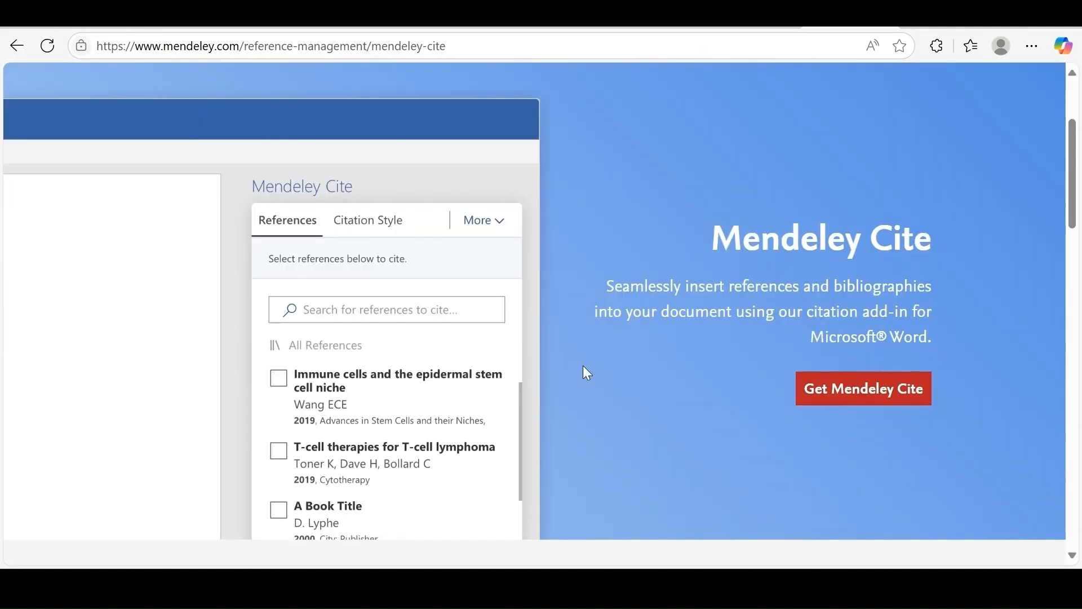
left_click(833, 396)
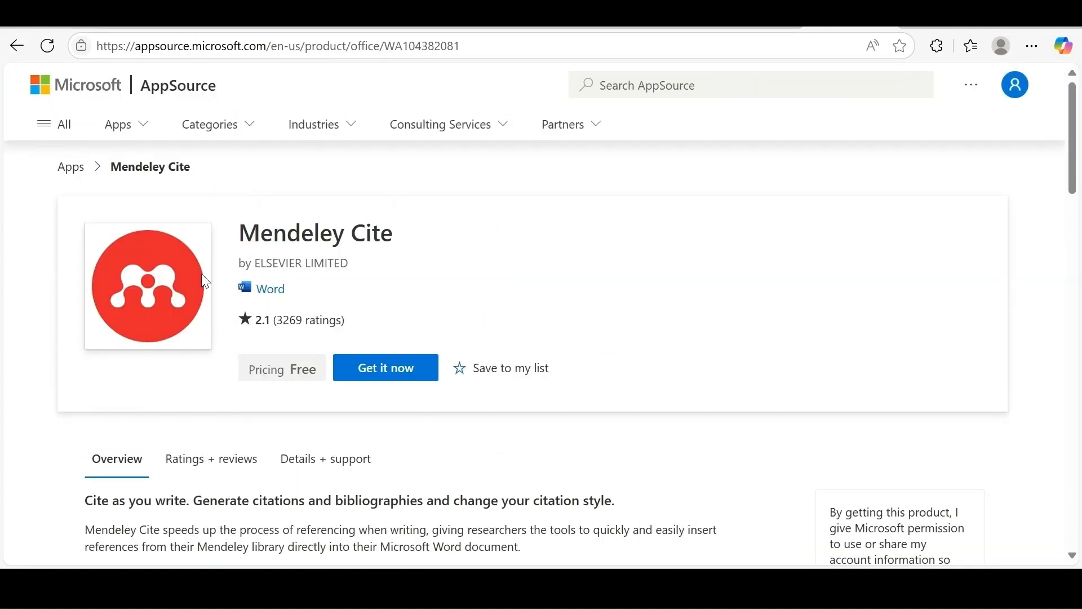
left_click(387, 389)
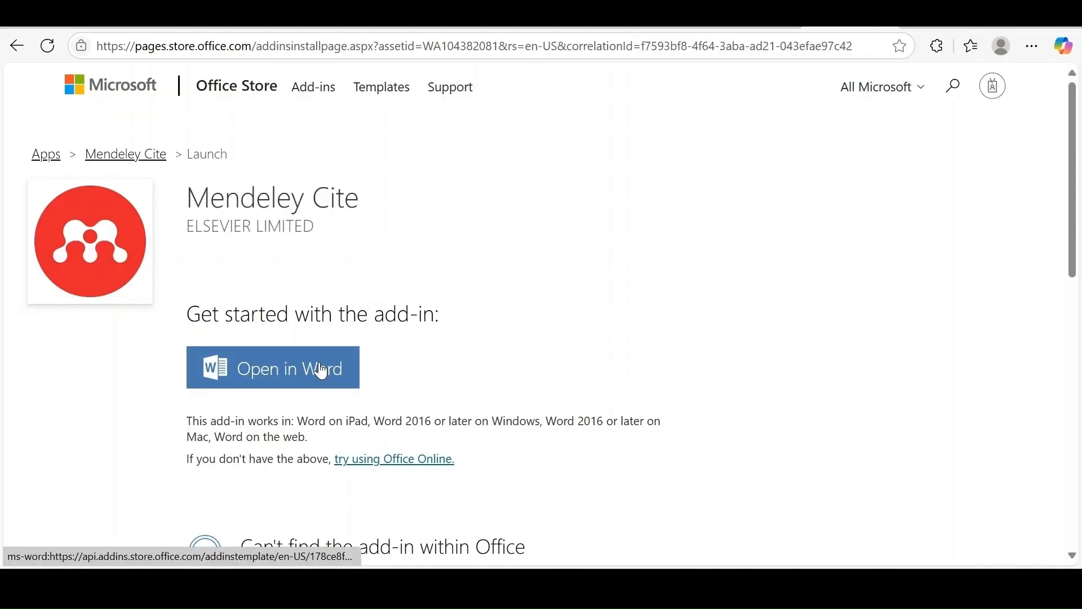
Open the Mendeley Cite add-in in Word, allowing the site to launch the app, then dismiss its release notes and close its pane.
left_click(304, 367)
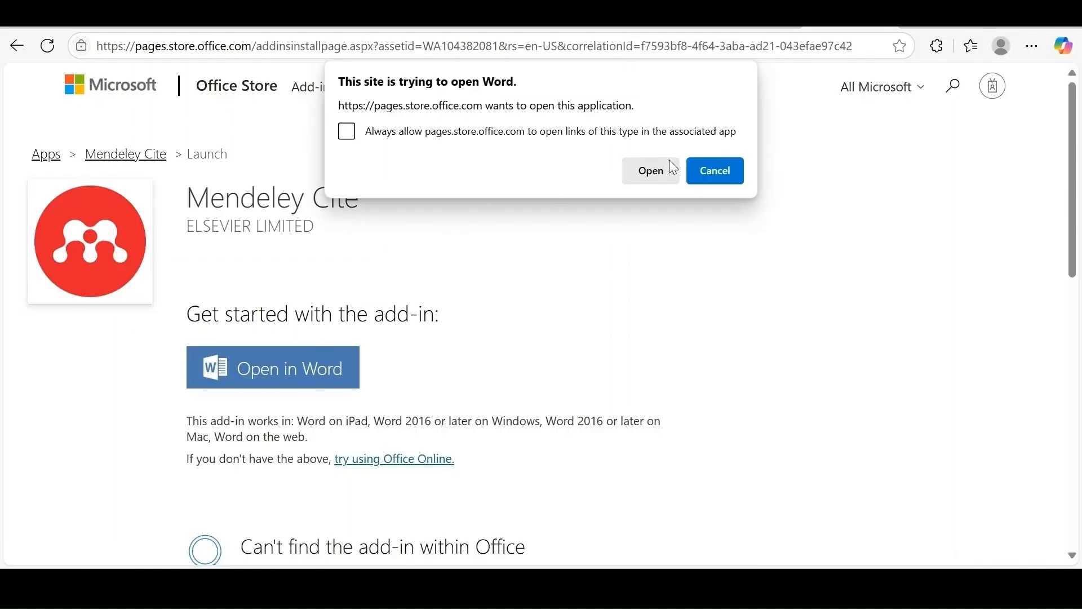
left_click(655, 169)
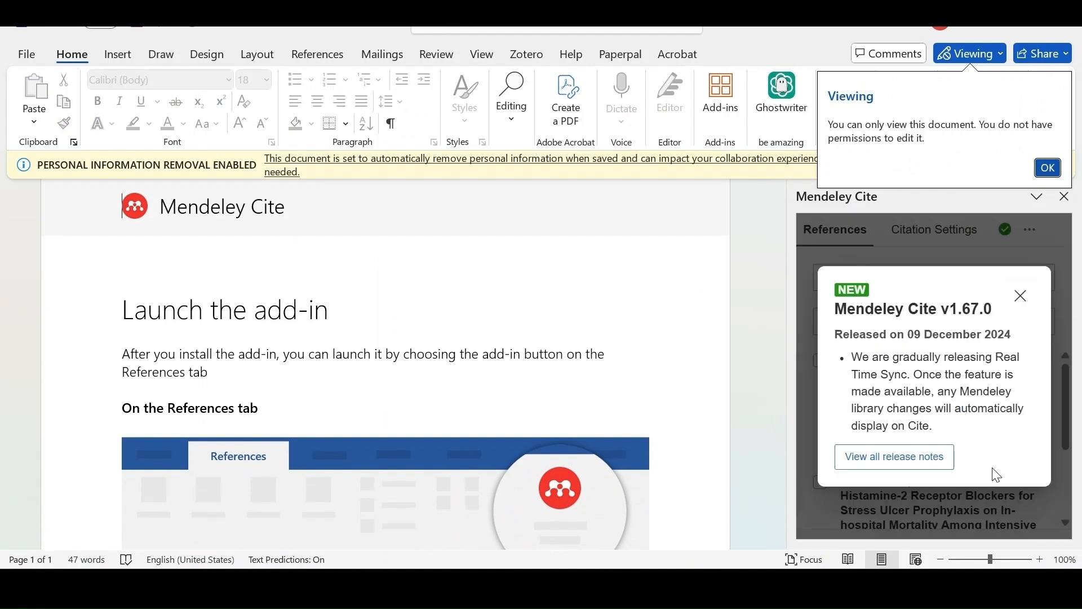
left_click(1023, 307)
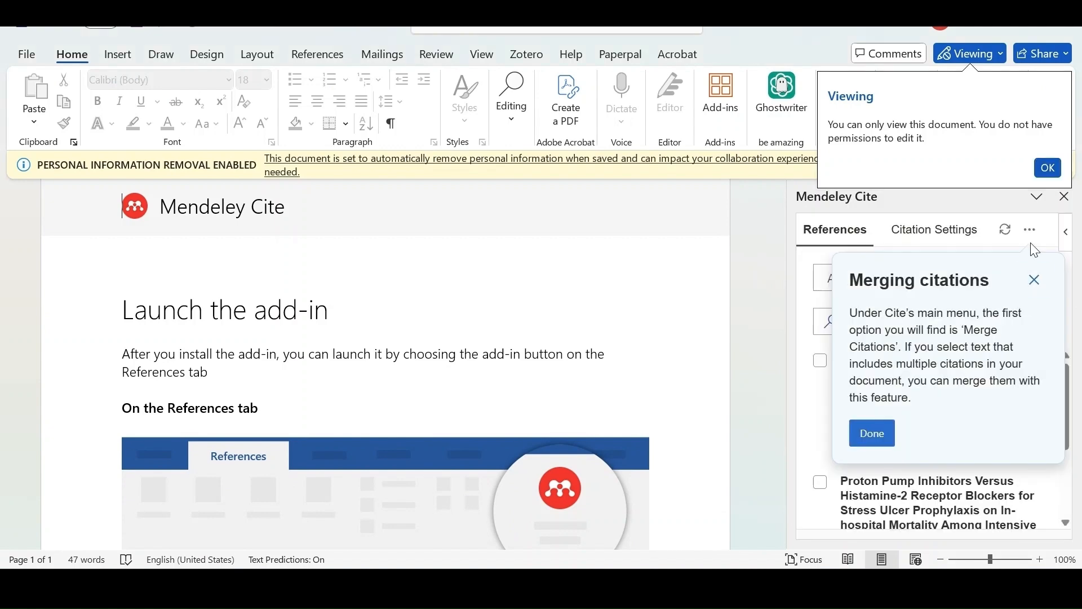
left_click(1065, 198)
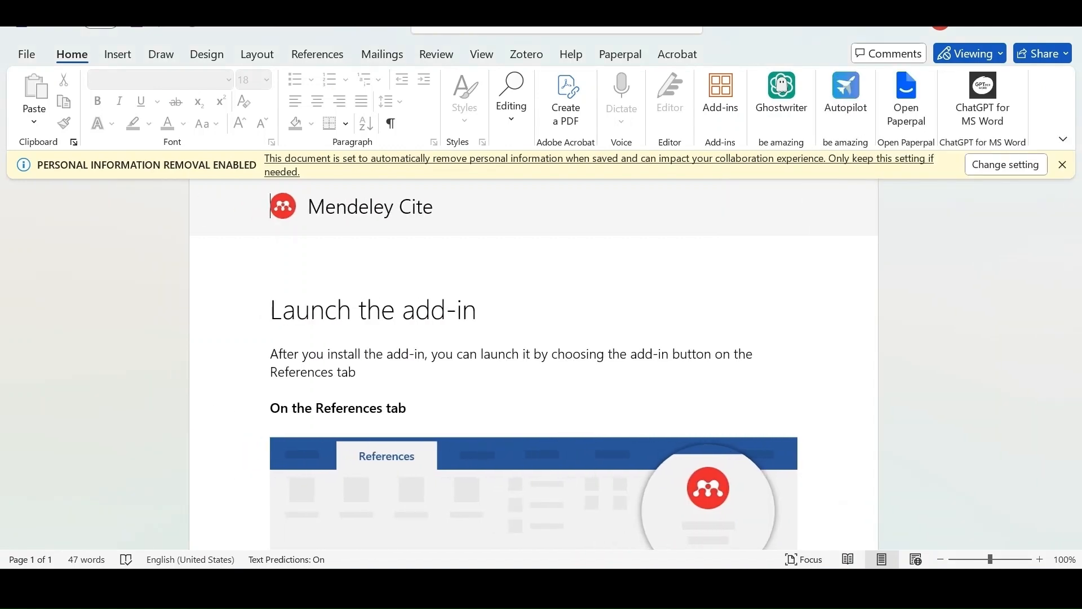
Switch to the stress ulcers document, search the add-ins for "me", open Mendeley Cite and dismiss its introductory tips.
left_click(479, 496)
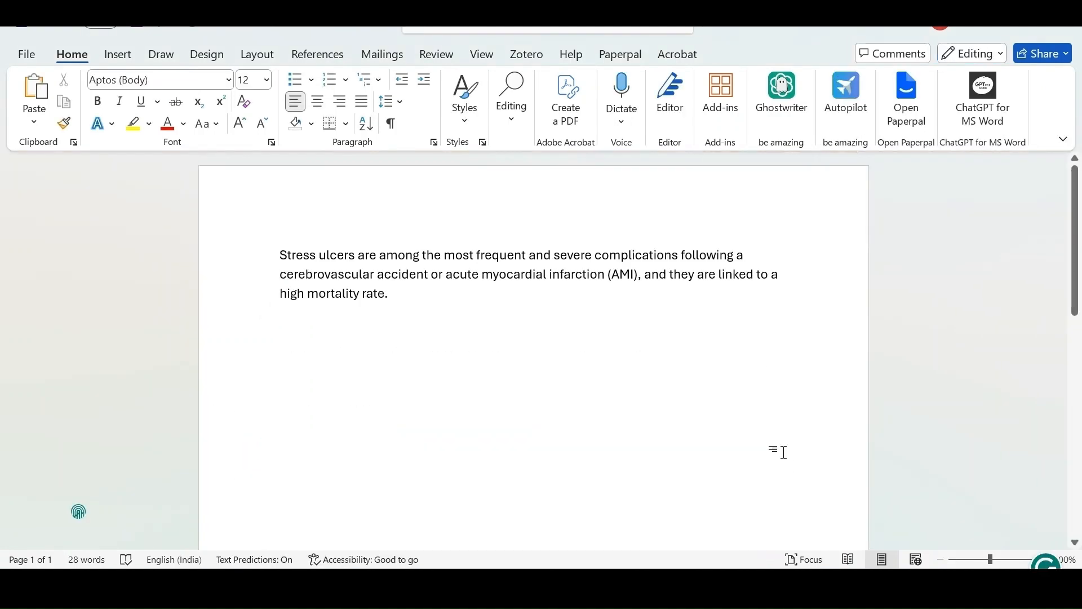
left_click(728, 93)
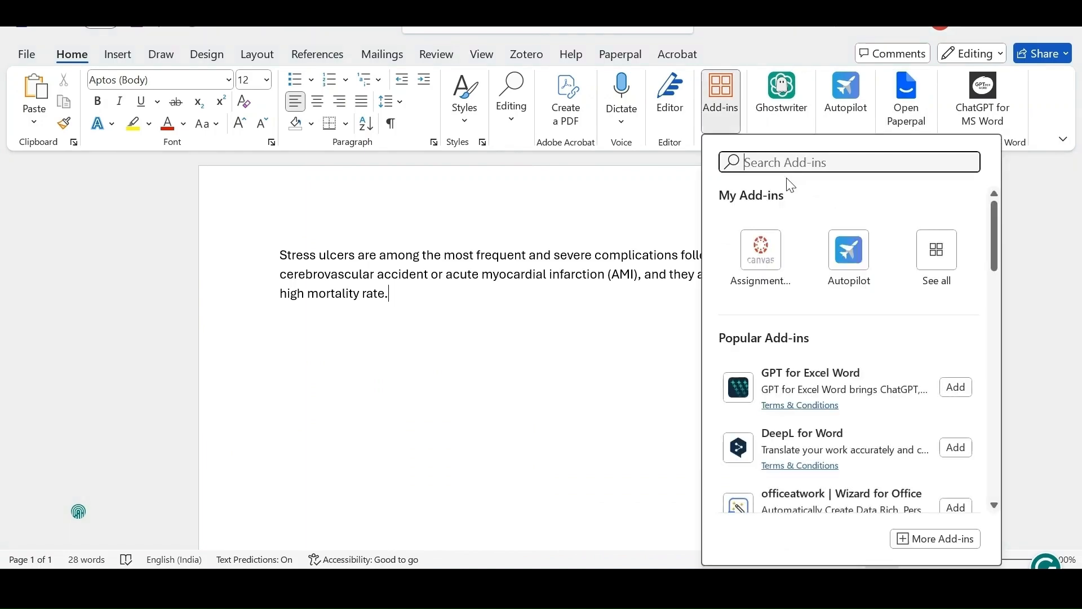
type("me")
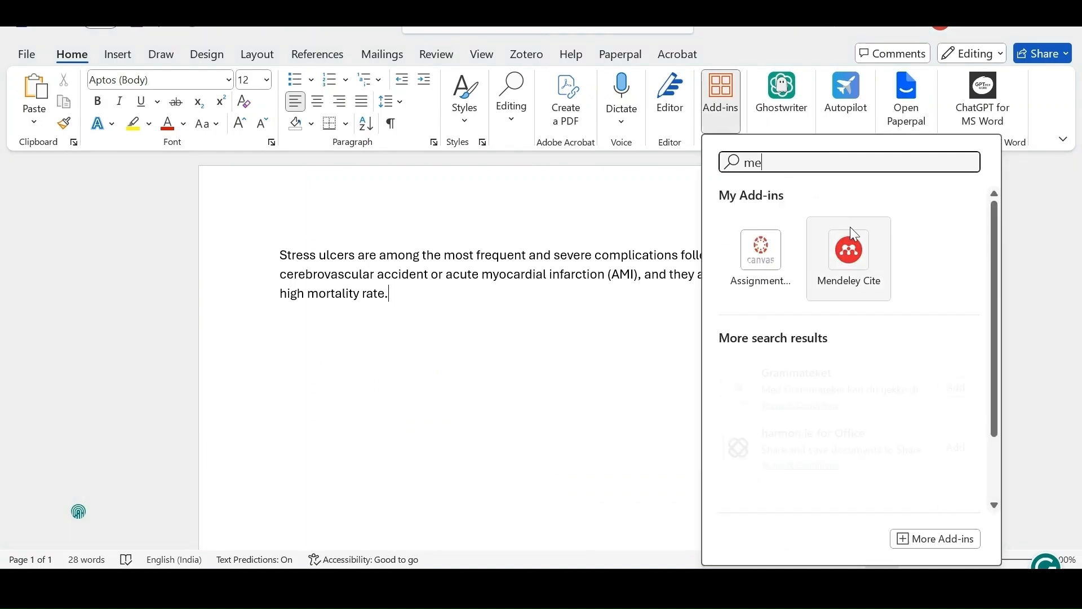
left_click(853, 231)
left_click(1020, 280)
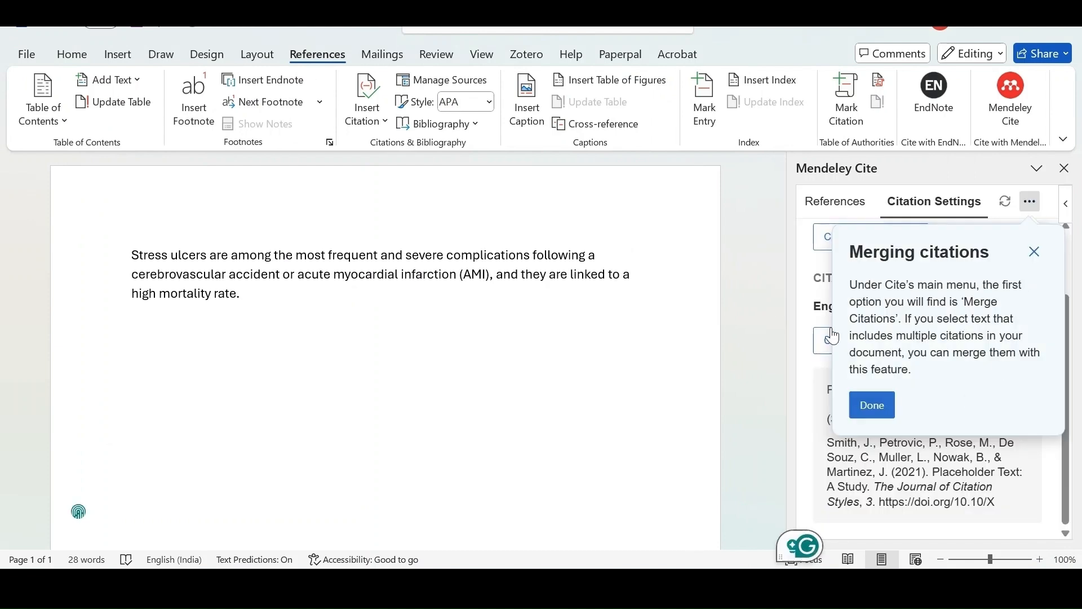
left_click(1035, 252)
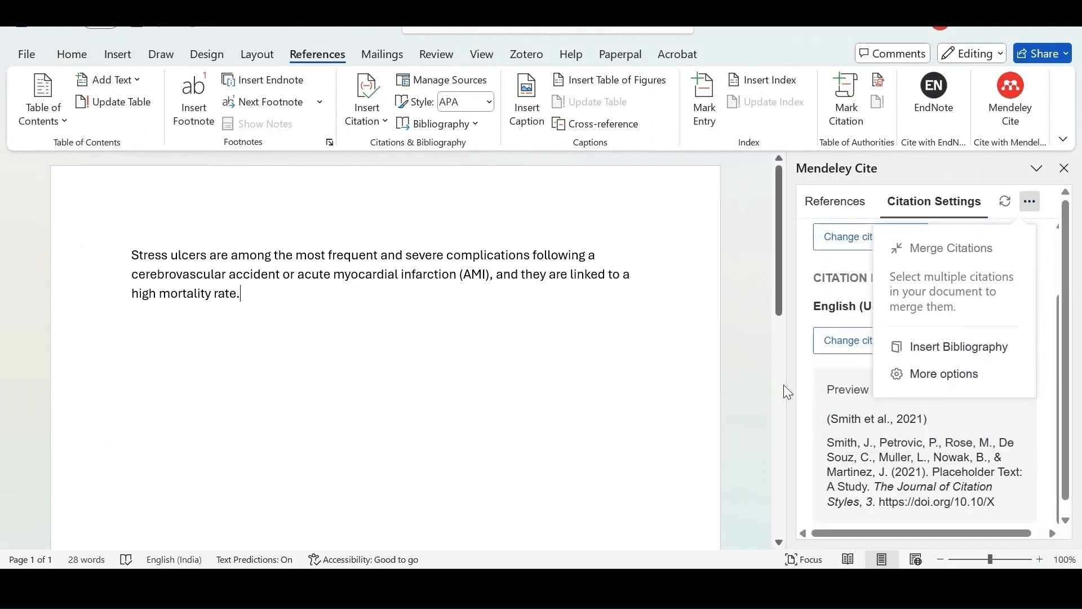
From the Mendeley Cite reference list, insert a citation of "Proton pump inhibitor use: systematic review of global trends and practices" after the paragraph's last sentence.
left_click(875, 206)
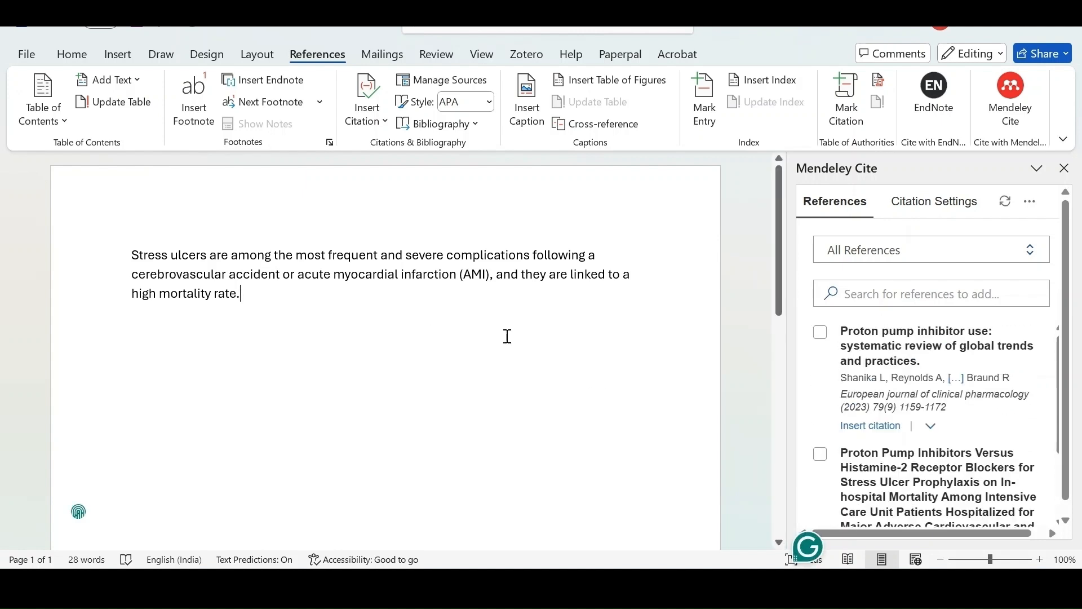
left_click(822, 333)
left_click(887, 517)
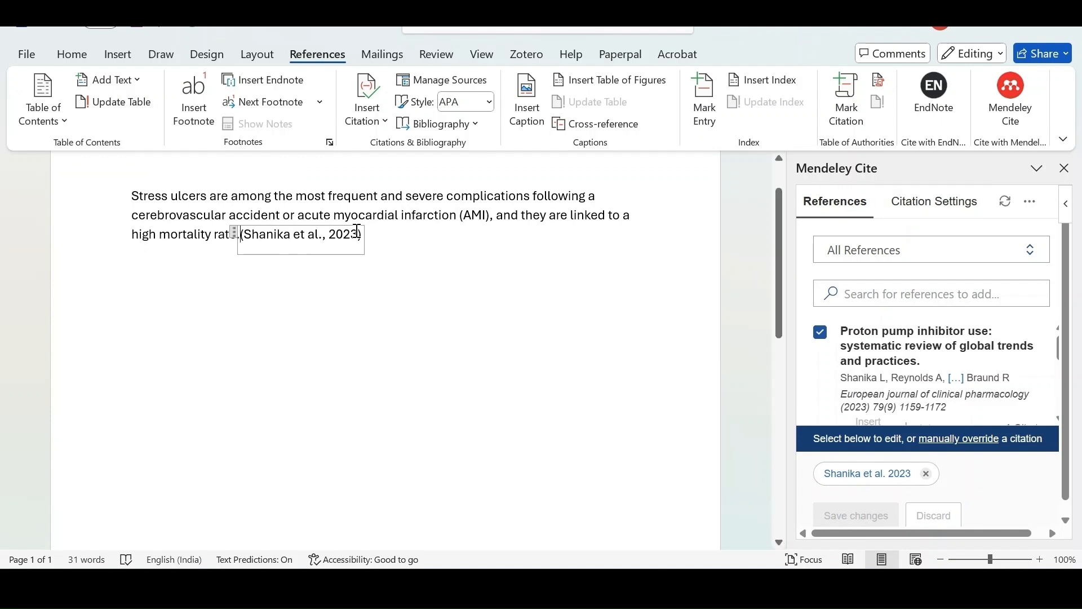
Add a new line reading "References" below the cited paragraph.
left_click(446, 243)
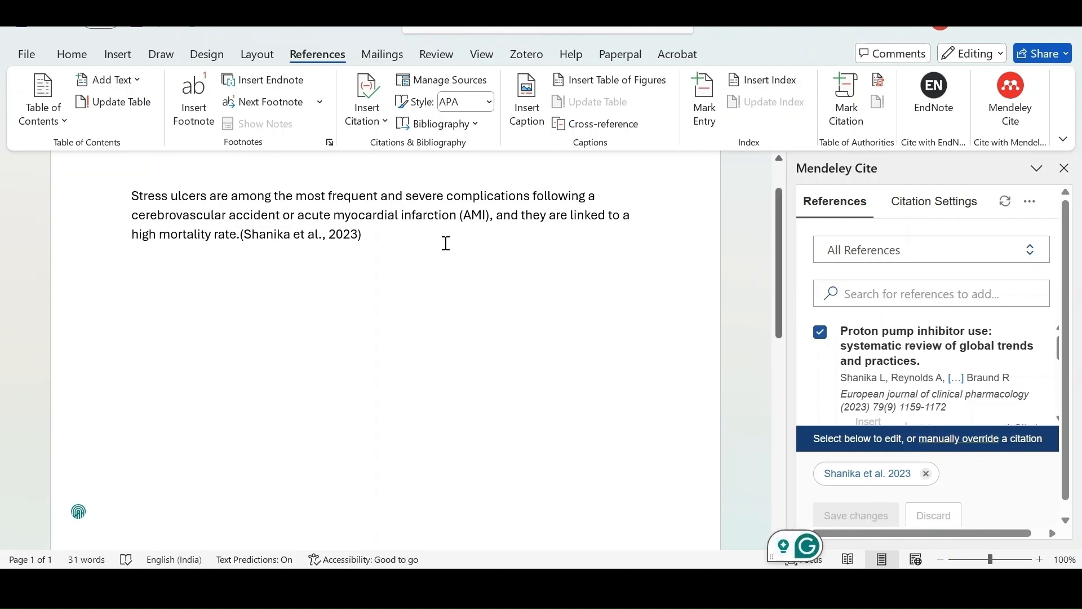
key("Return")
type("R")
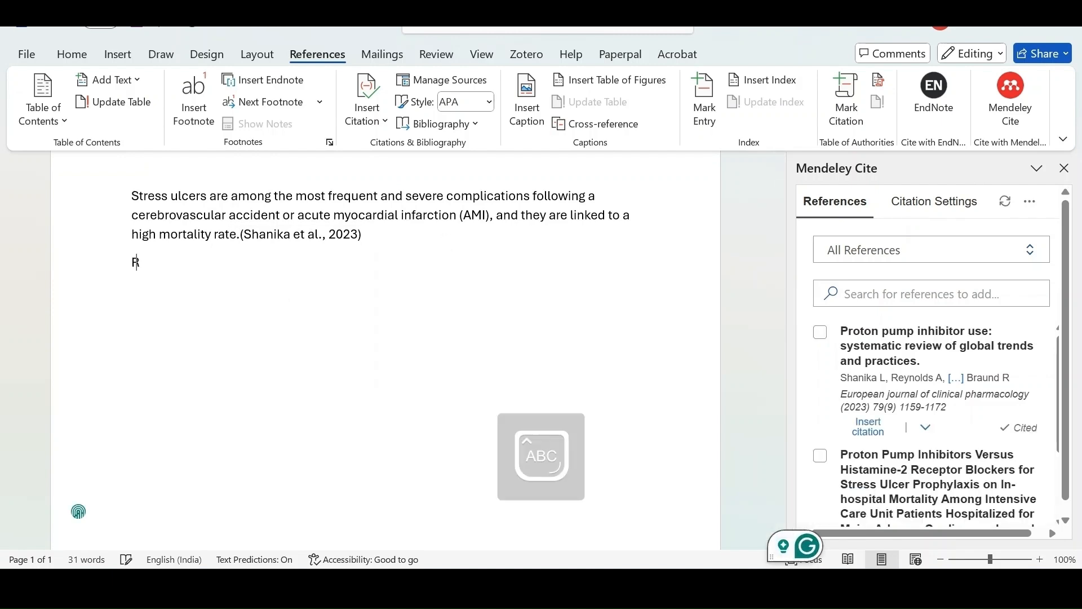
type("eferences")
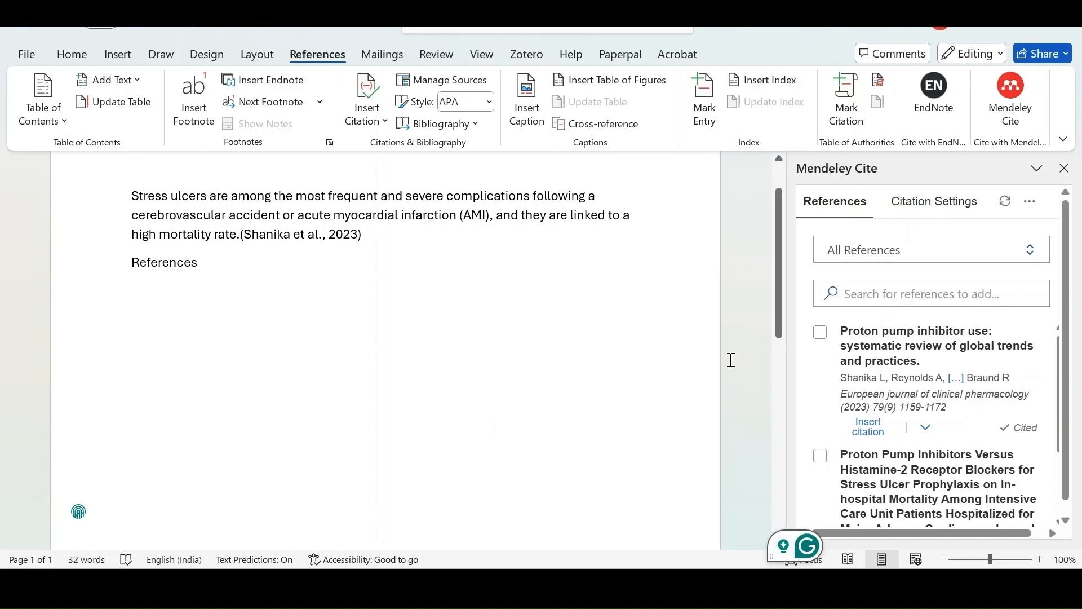
Insert the Mendeley bibliography at the "References" line and check it in the document.
scroll(730, 357, "down", 1)
left_click(1033, 213)
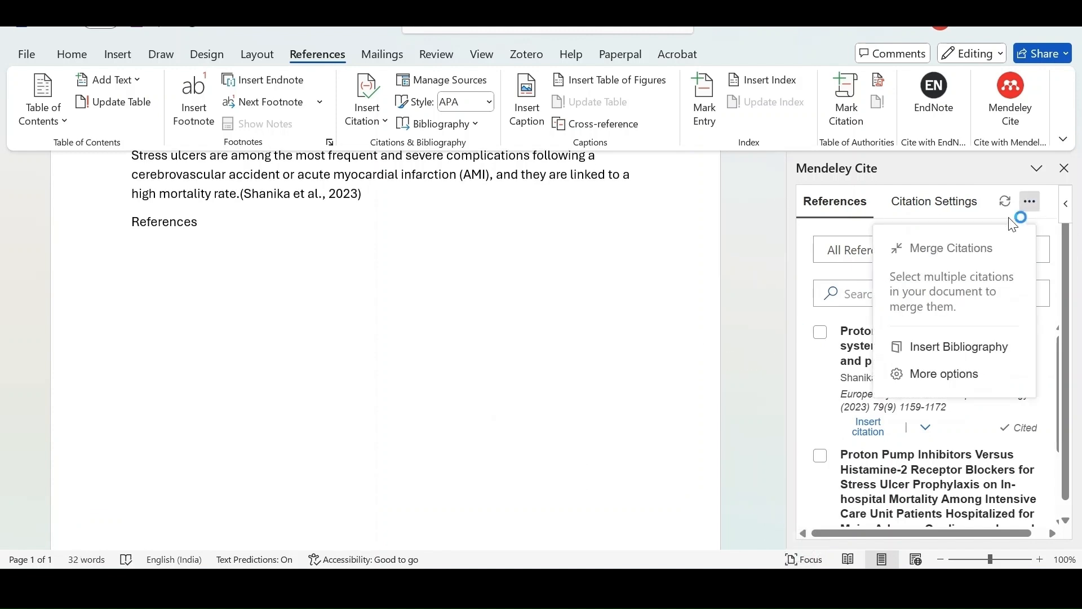
left_click(940, 354)
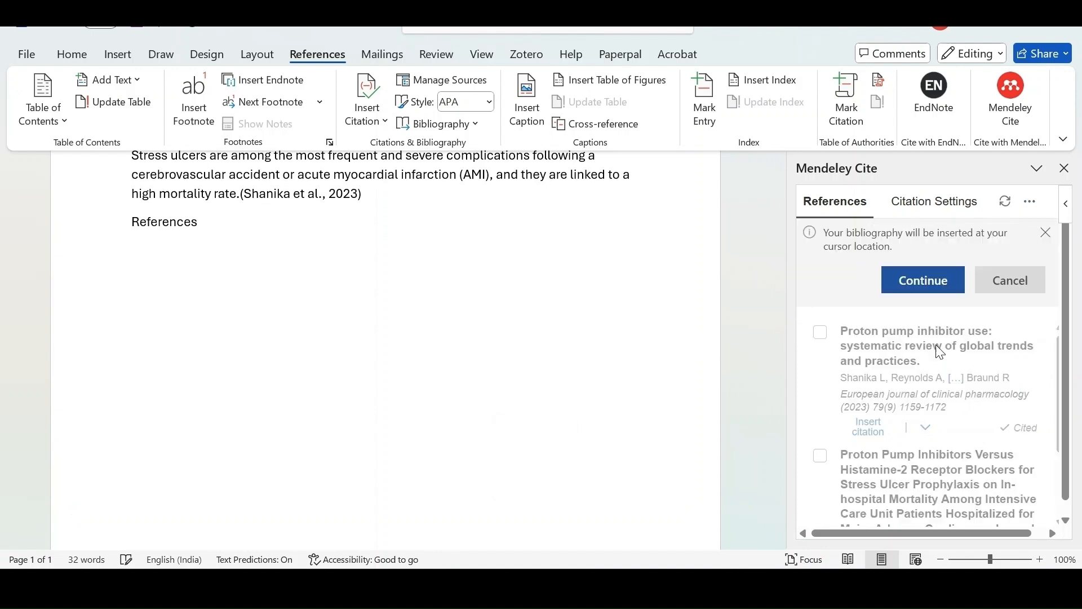
left_click(903, 288)
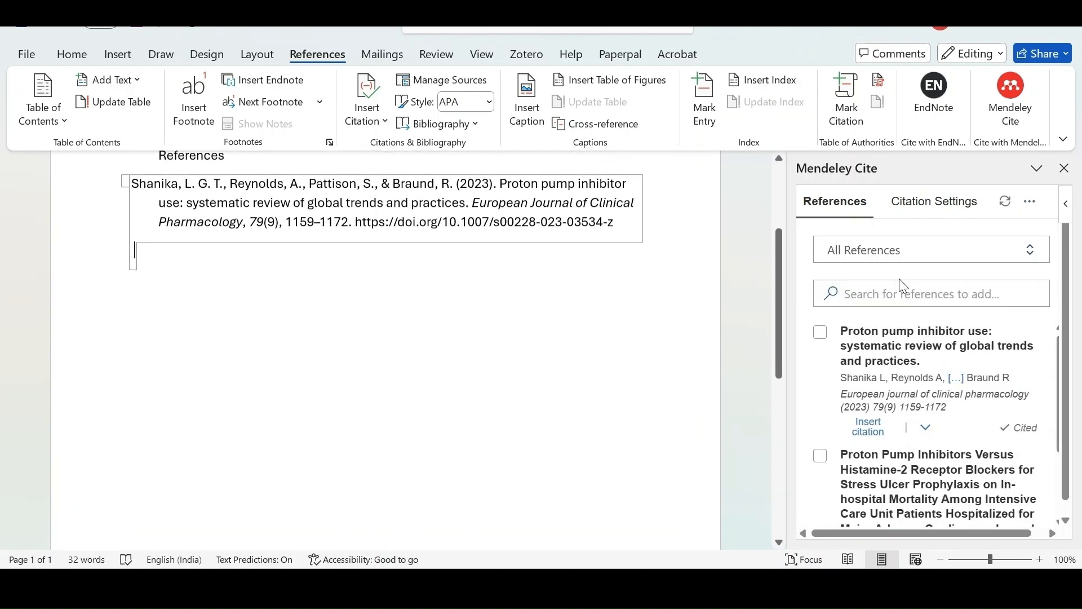
scroll(484, 380, "up", 1)
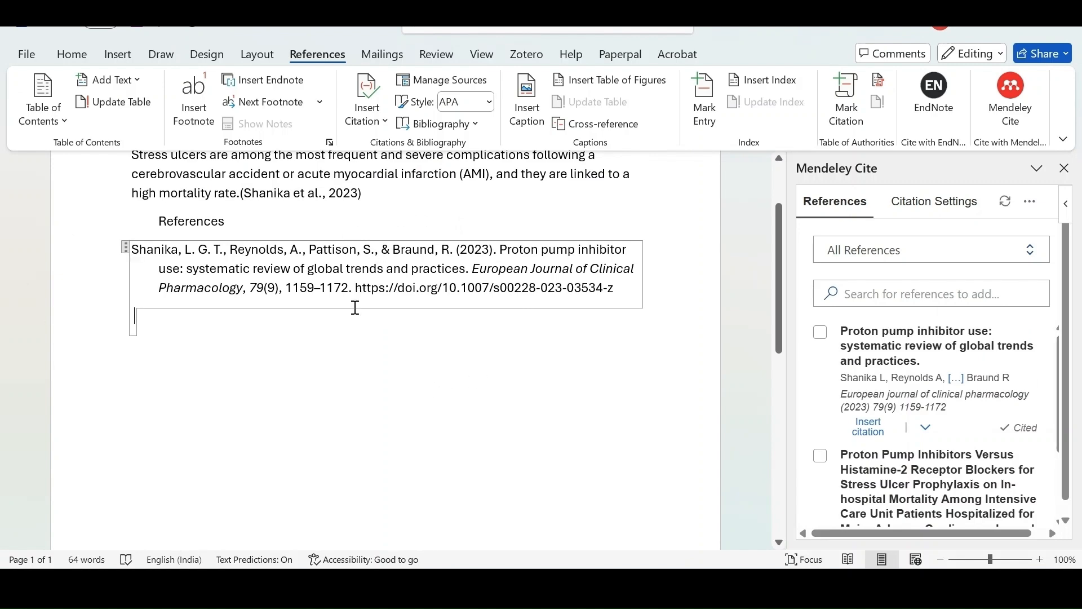
scroll(377, 327, "down", 2)
scroll(377, 331, "down", 2)
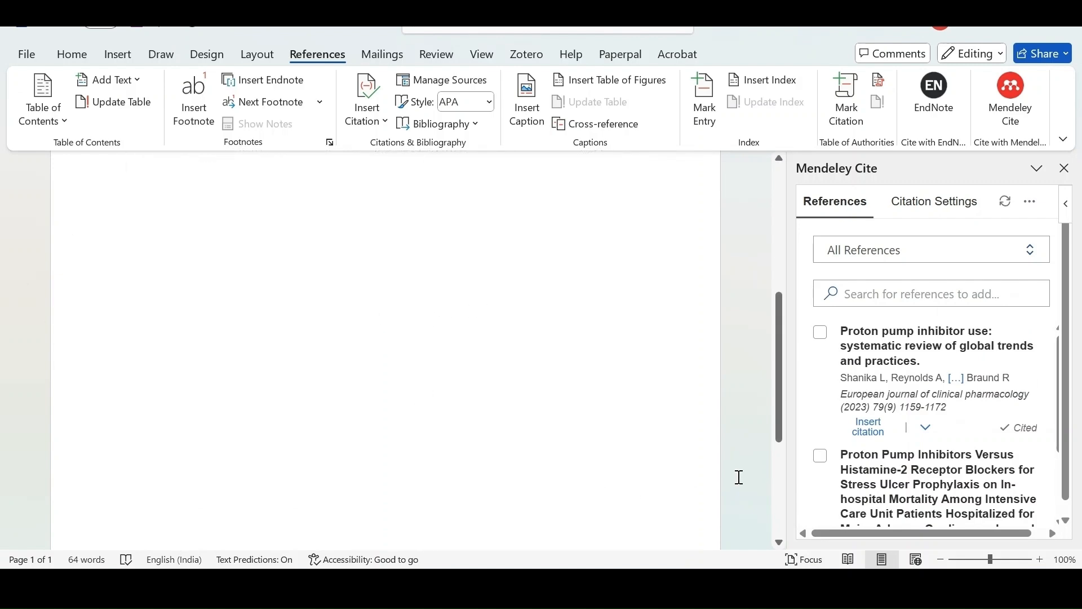
scroll(815, 451, "down", 2)
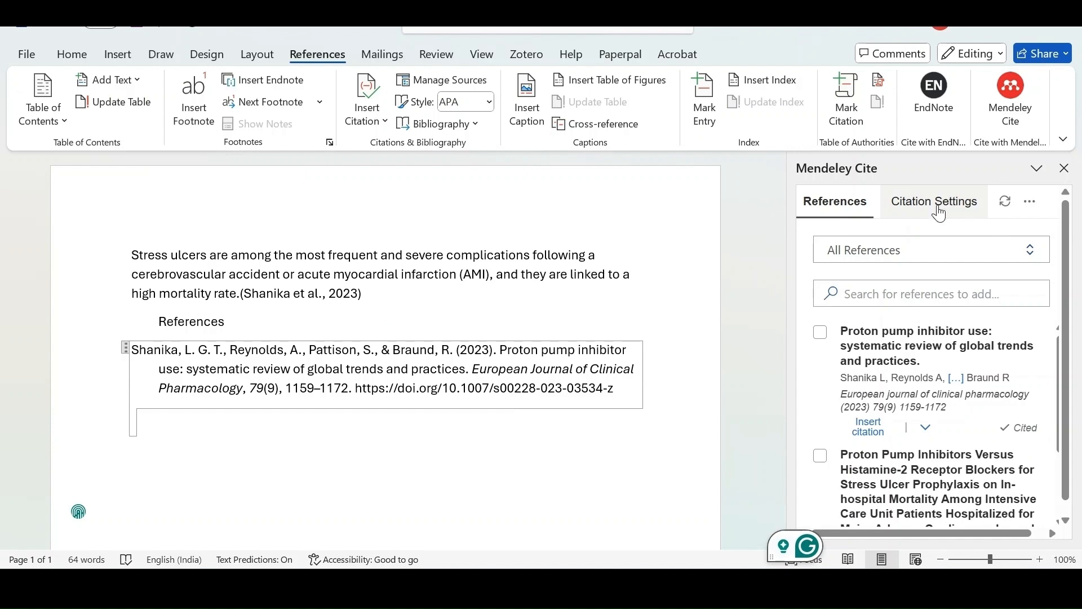
Review Mendeley Cite's citation style and language settings and the list of available styles without changing them, and close the add-in pane.
left_click(940, 213)
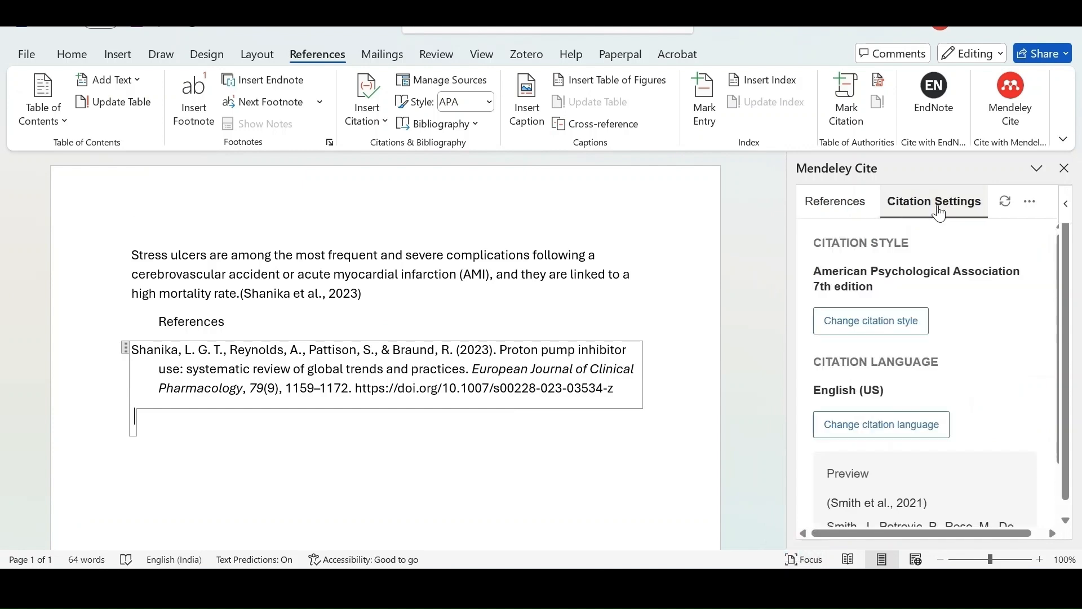
scroll(933, 342, "down", 1)
scroll(936, 342, "up", 1)
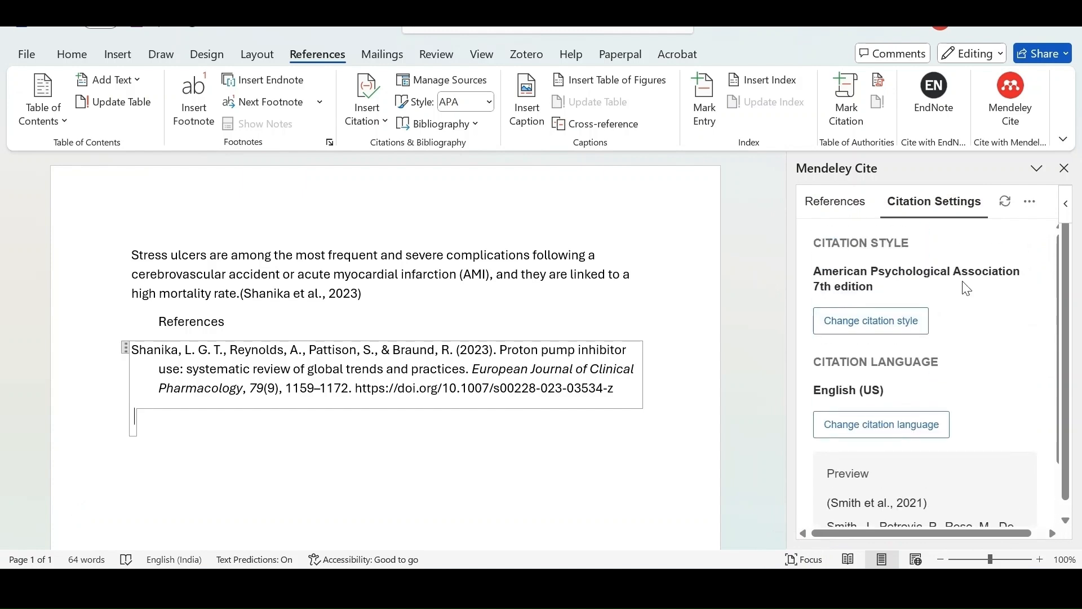
scroll(991, 395, "down", 2)
scroll(930, 355, "up", 2)
left_click(892, 330)
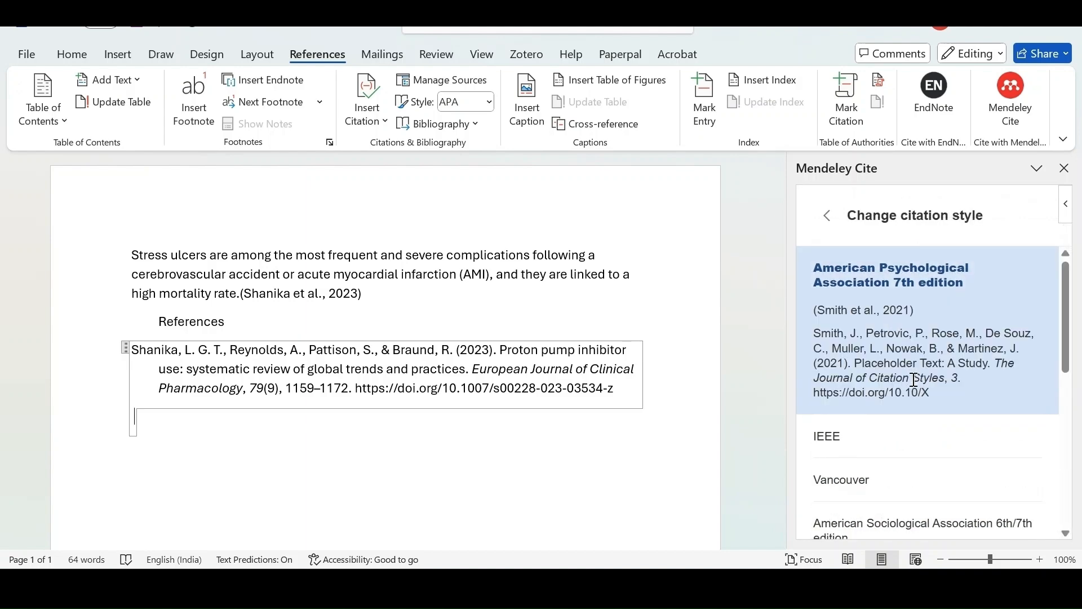
scroll(915, 378, "down", 4)
scroll(915, 380, "down", 3)
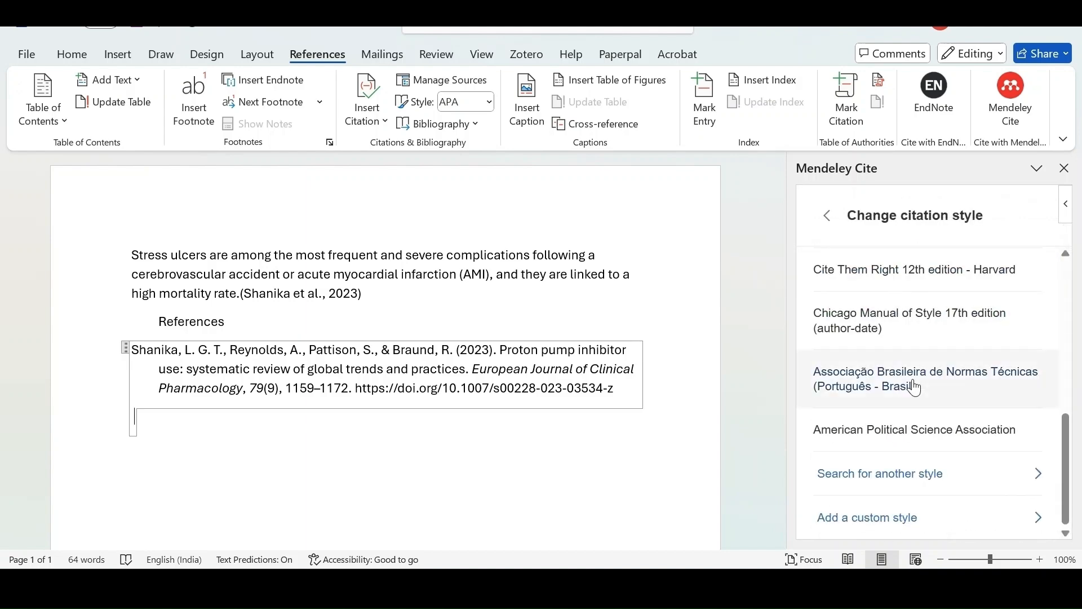
scroll(909, 427, "up", 8)
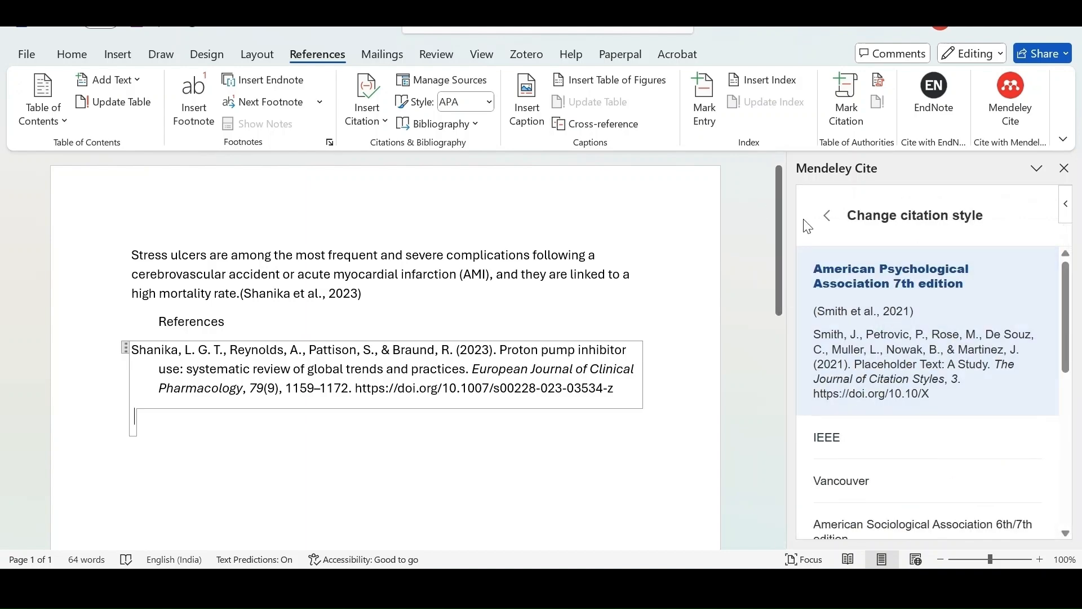
left_click(827, 217)
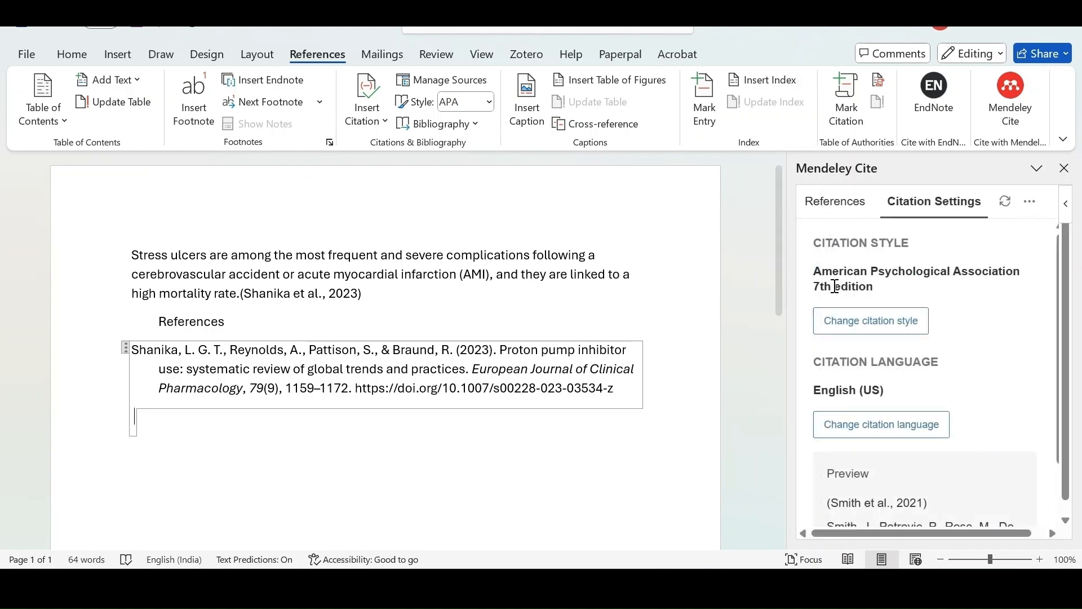
scroll(1017, 367, "down", 2)
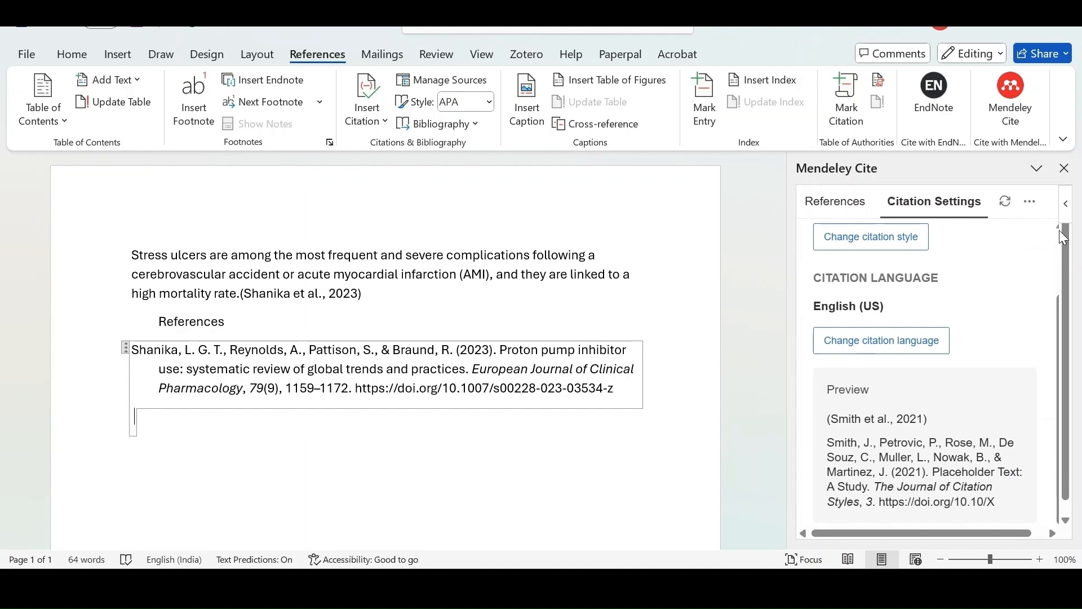
left_click(1065, 169)
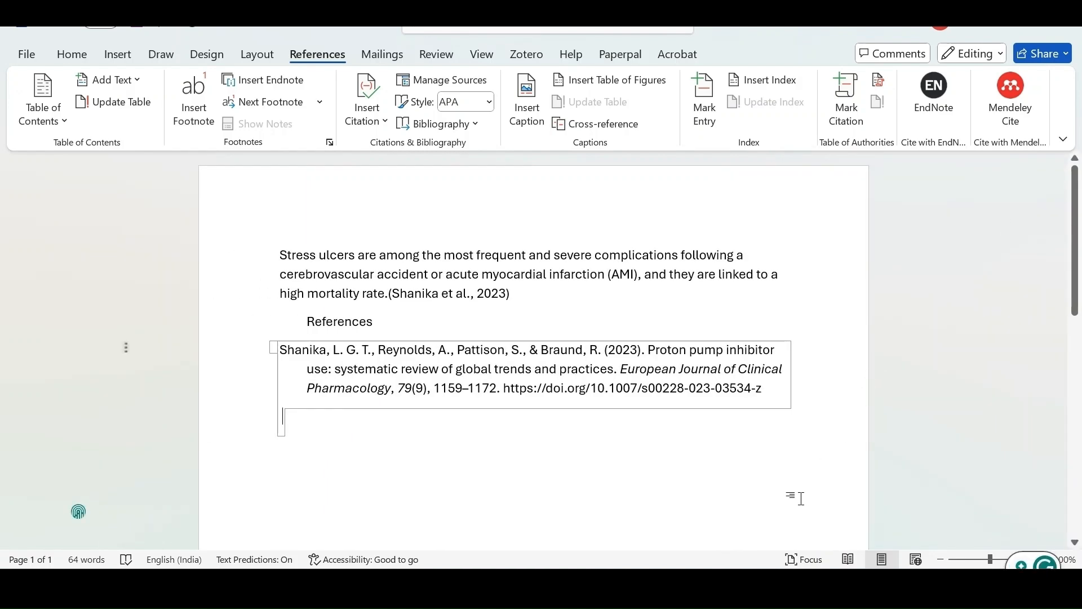